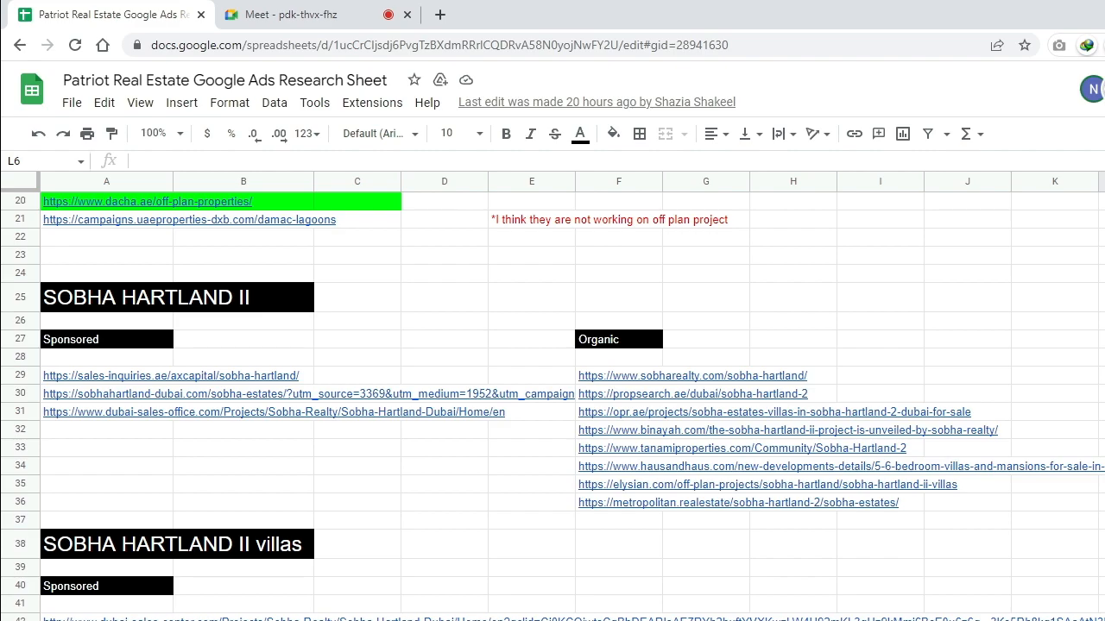
Insert two blank rows above the Sponsored and Organic header row at the start of the sheet.
scroll(553, 406, up, 7)
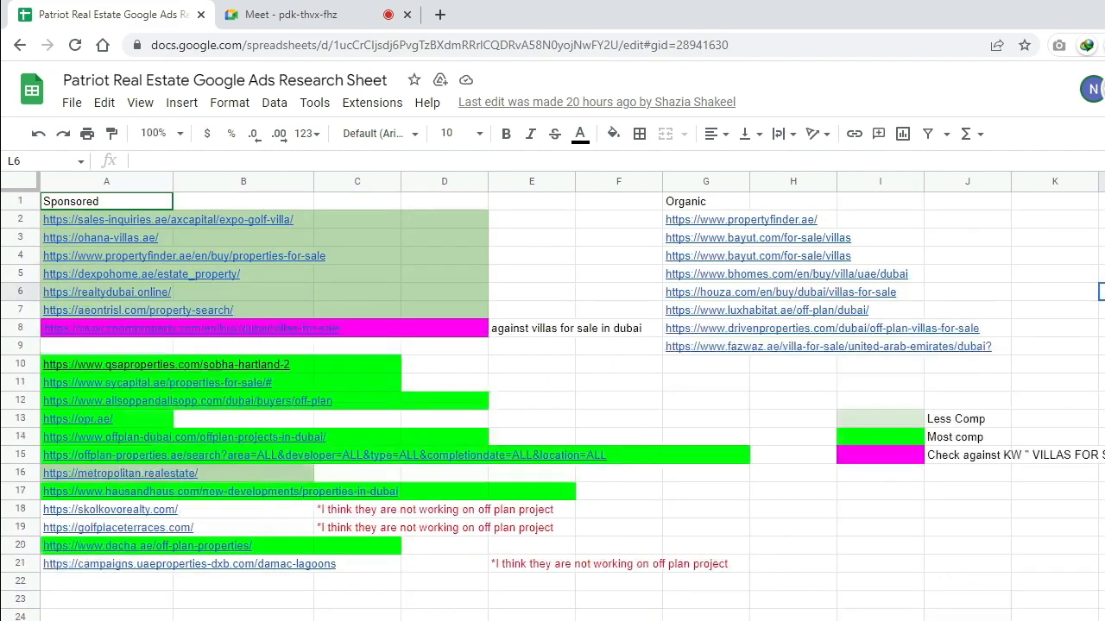
mouse_move(56, 220)
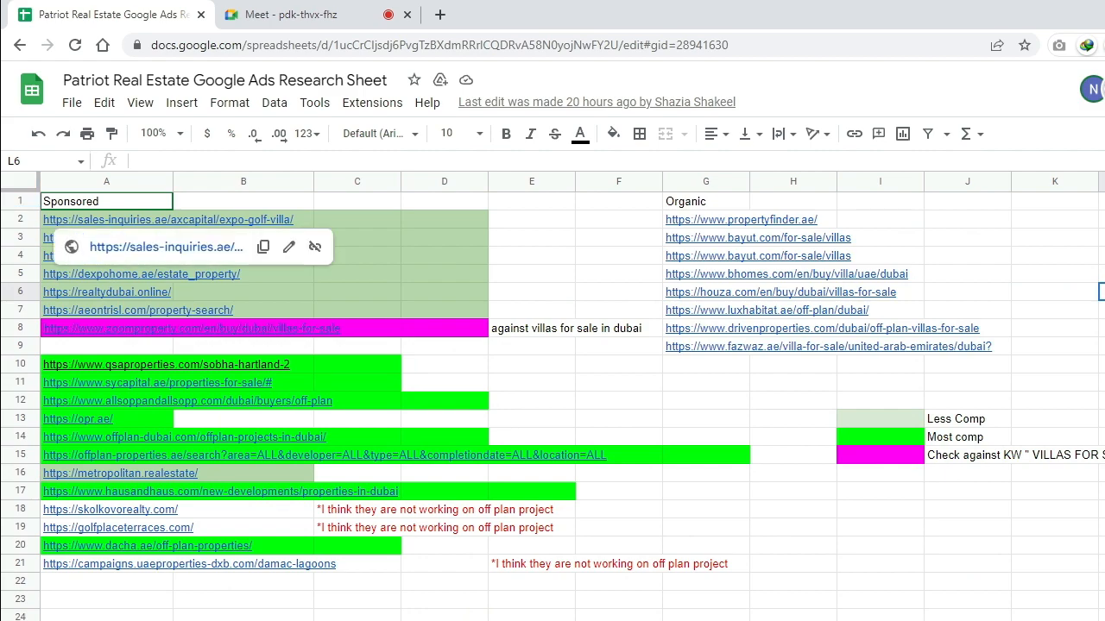
click(20, 201)
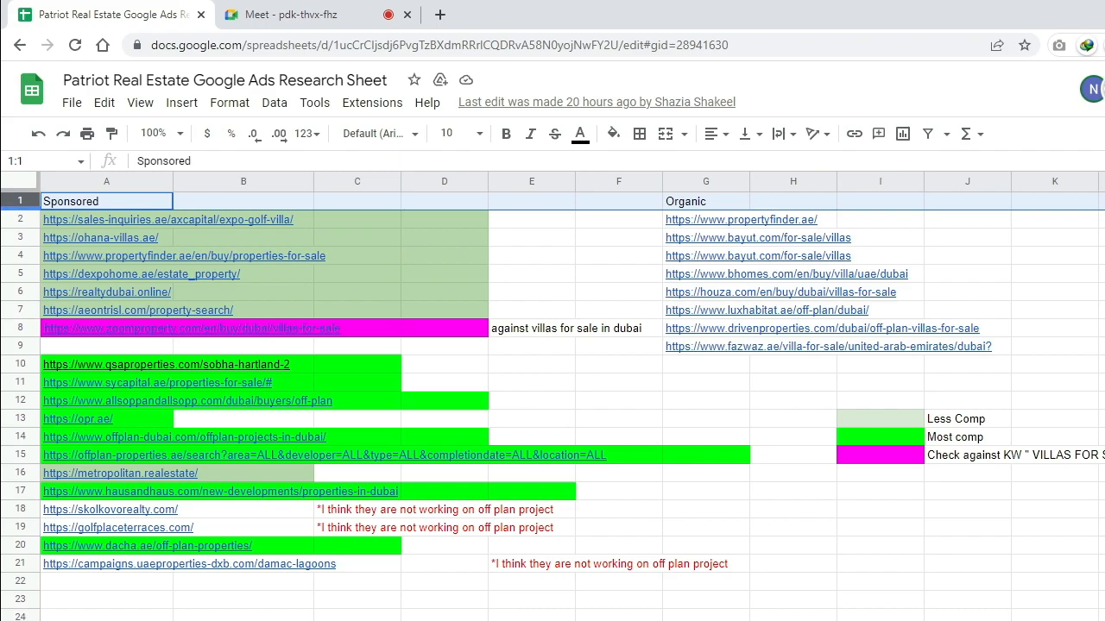
right_click(21, 204)
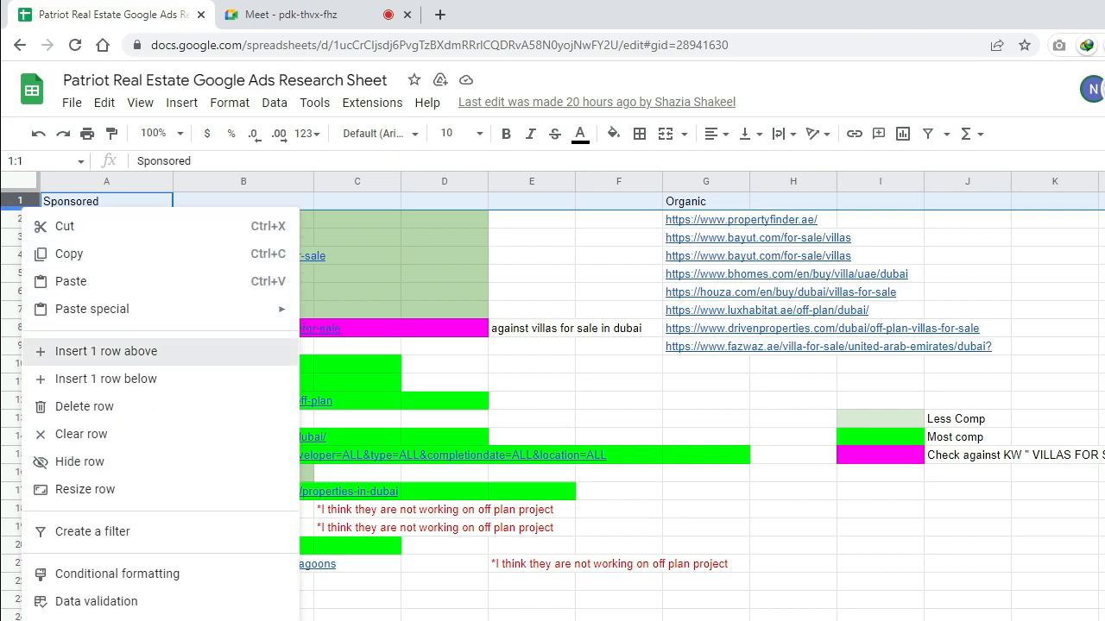
click(106, 352)
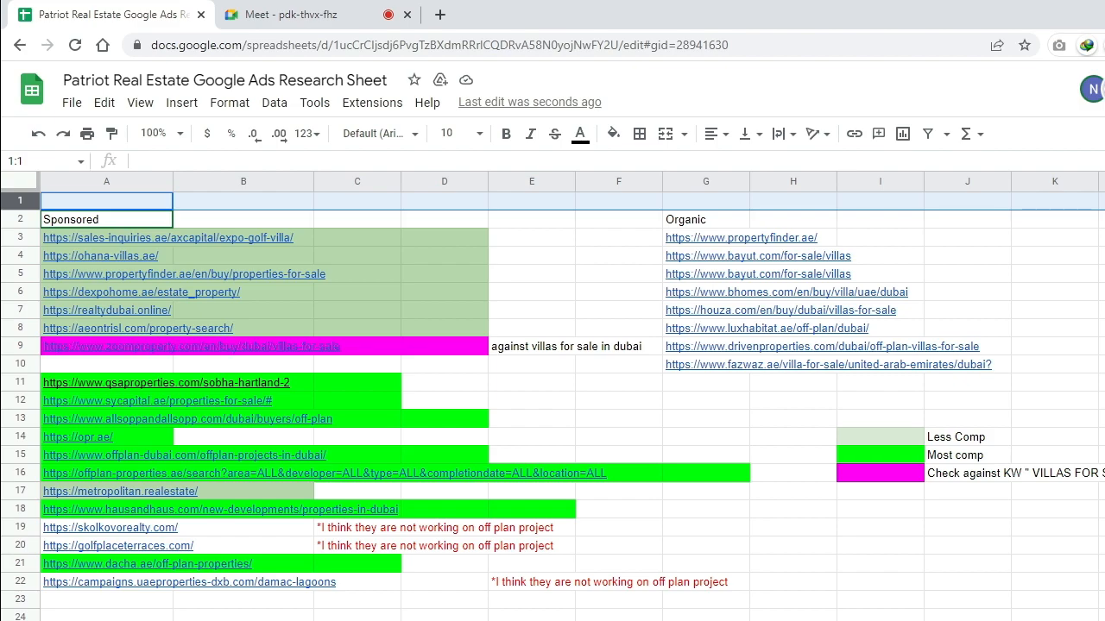
click(532, 274)
click(106, 201)
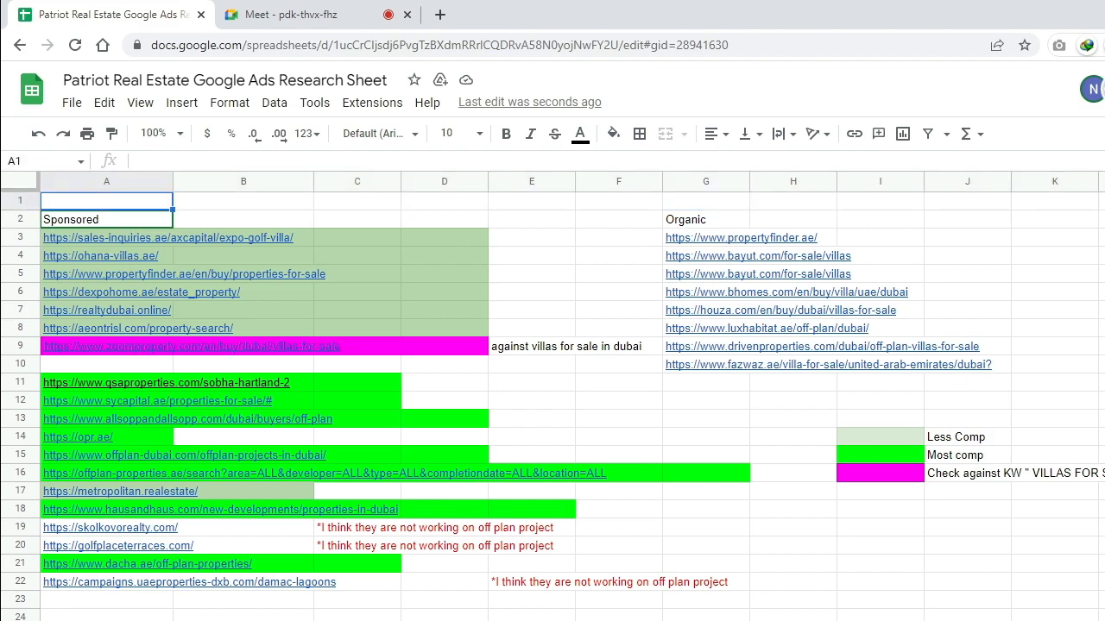
click(21, 201)
right_click(25, 201)
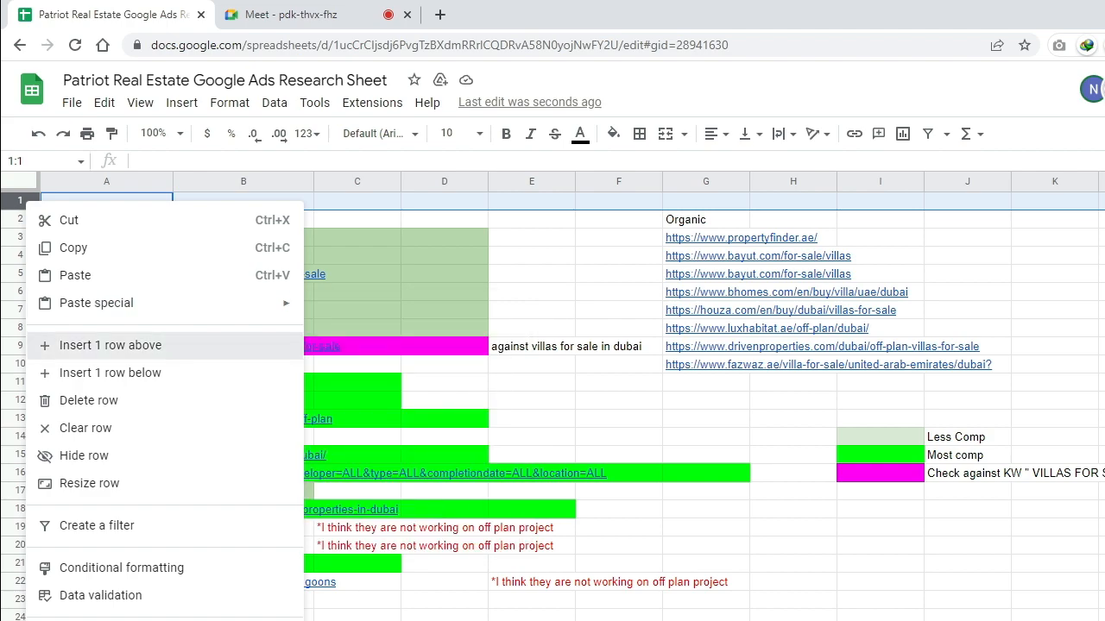
click(110, 345)
click(243, 219)
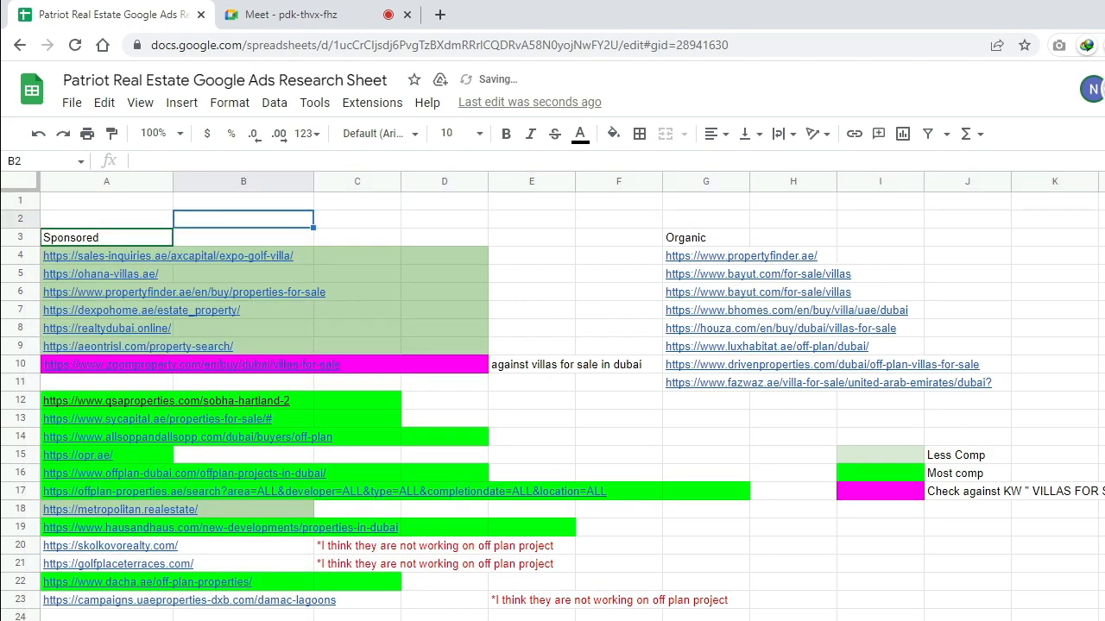
Enter the heading "Industry Keywords" in cell A1 and make it bold.
click(107, 201)
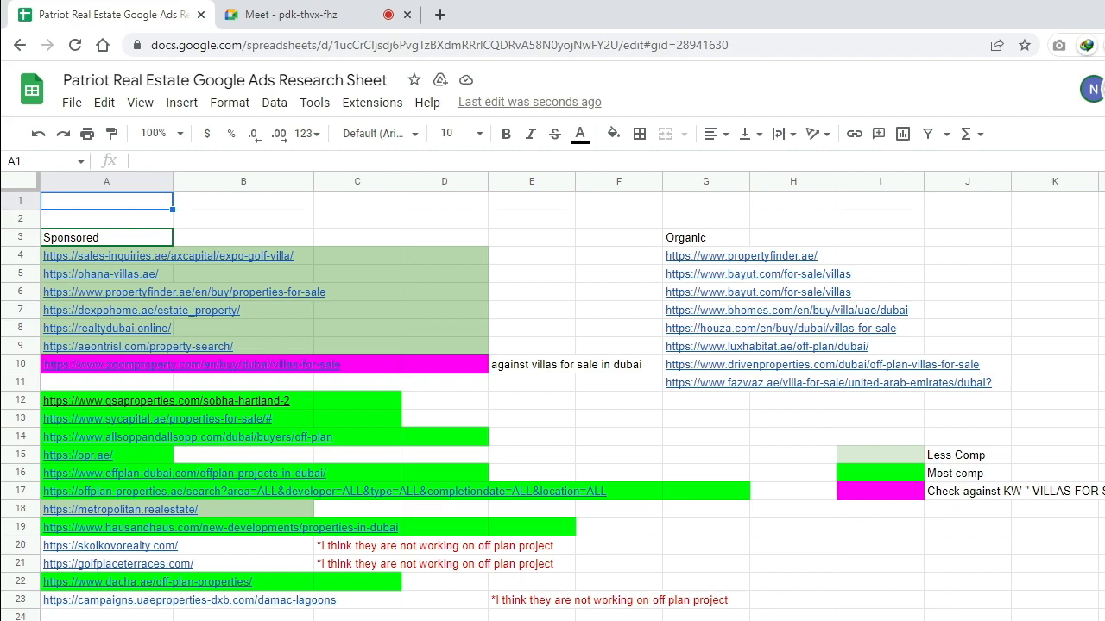
text(Indu)
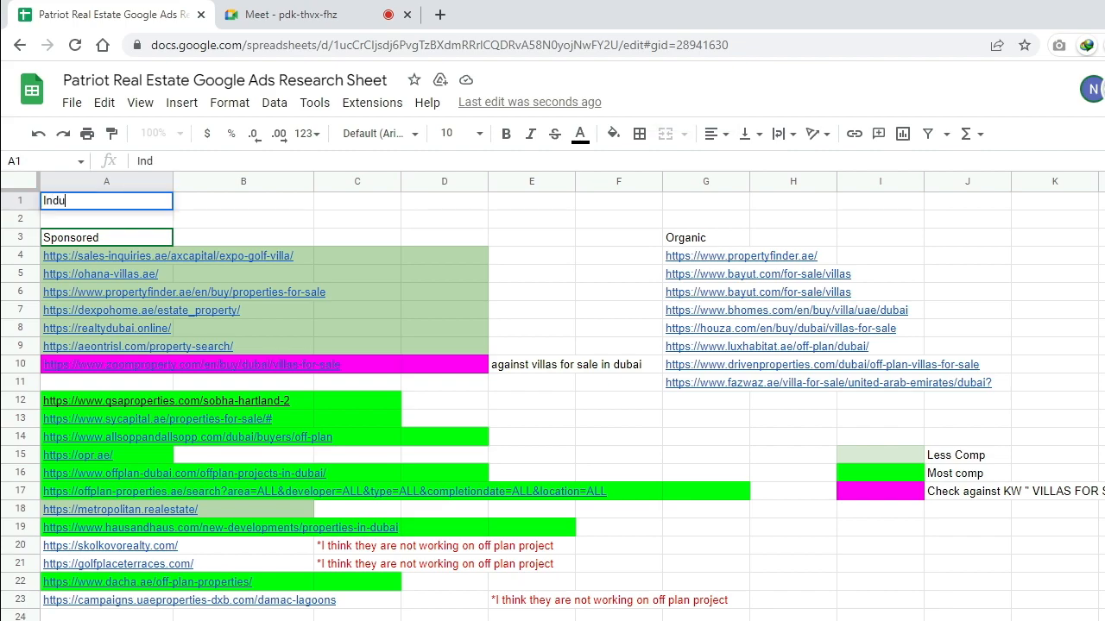
text(stry rel)
key(BackSpace)
key(BackSpace)
key(BackSpace)
text(Ke)
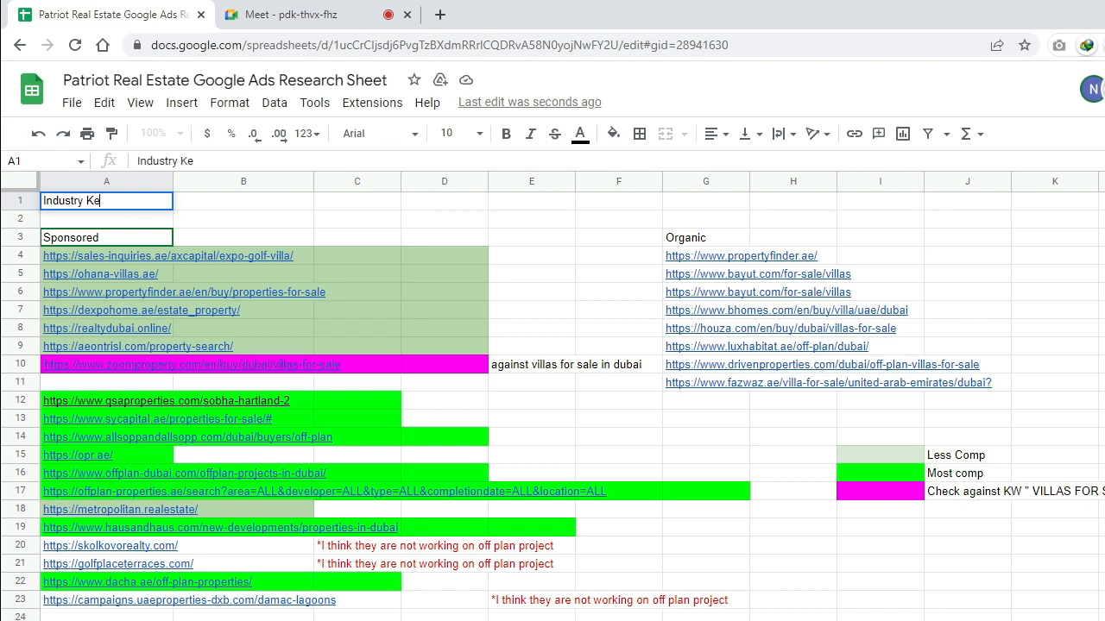
text(ywords)
key(Return)
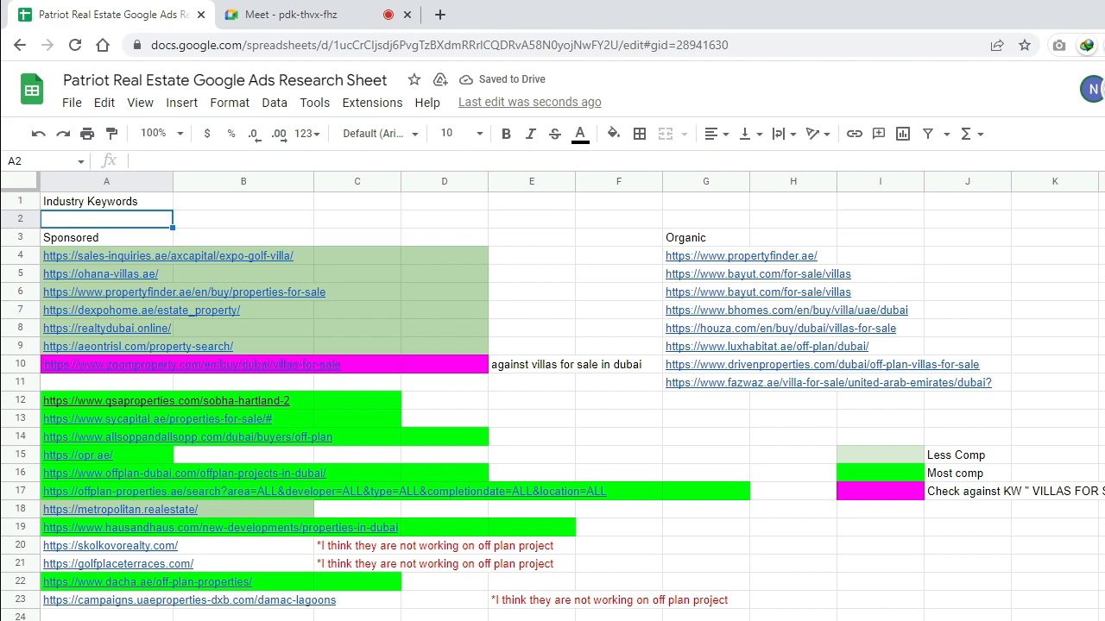
click(107, 202)
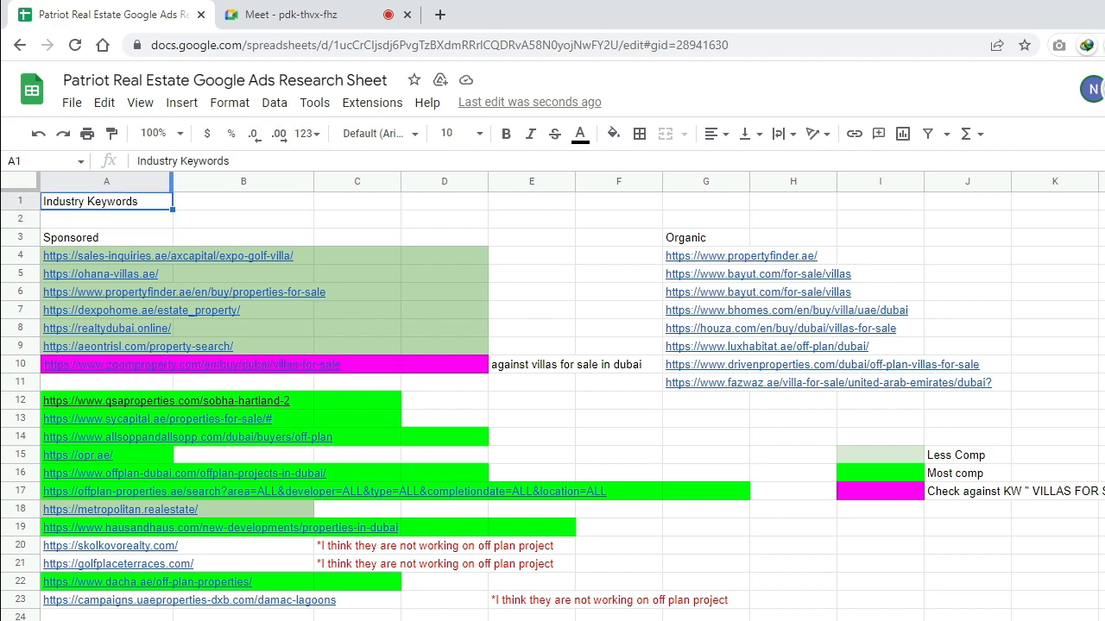
click(505, 134)
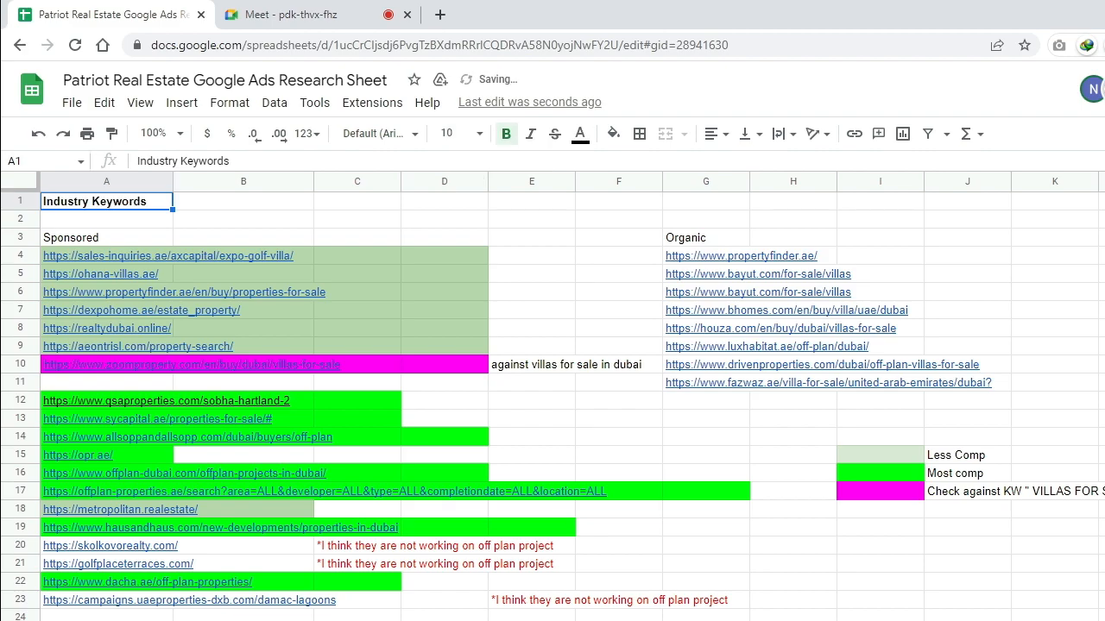
Examine the sponsored and organic competitor links listed in the SOBHA HARTLAND II and SOBHA HARTLAND II villas sections.
scroll(553, 397, down, 2)
scroll(552, 397, down, 8)
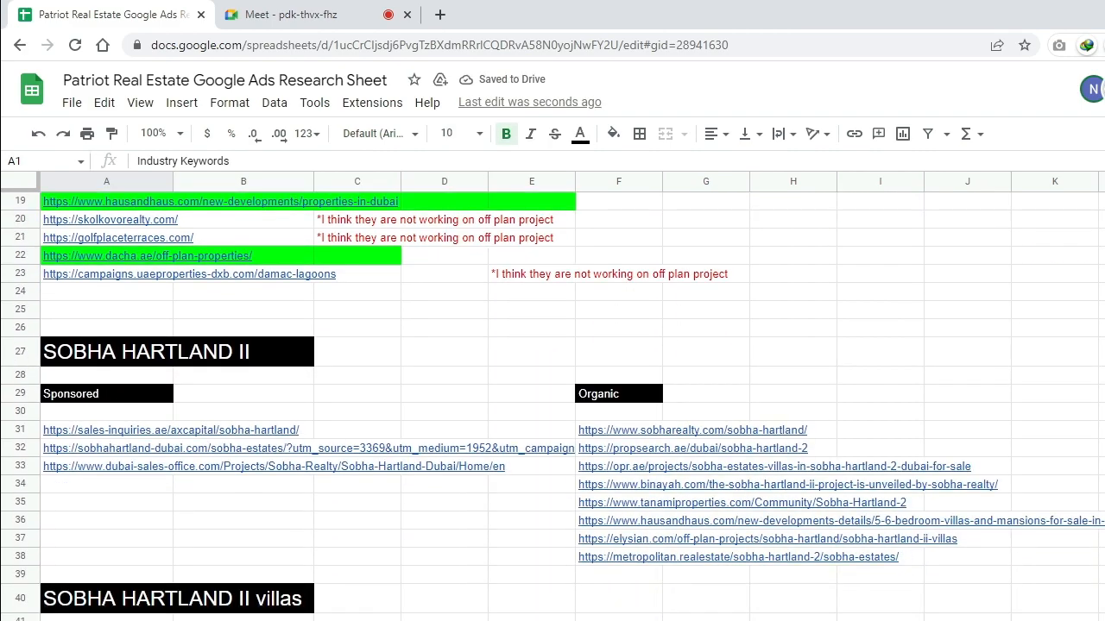
scroll(552, 397, down, 5)
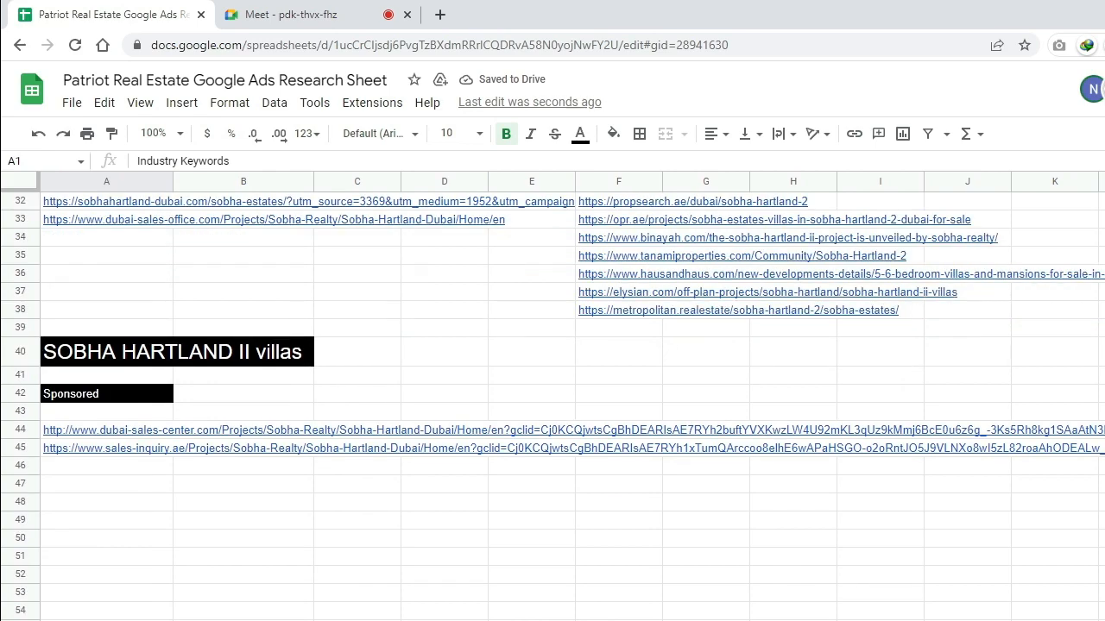
scroll(552, 397, up, 2)
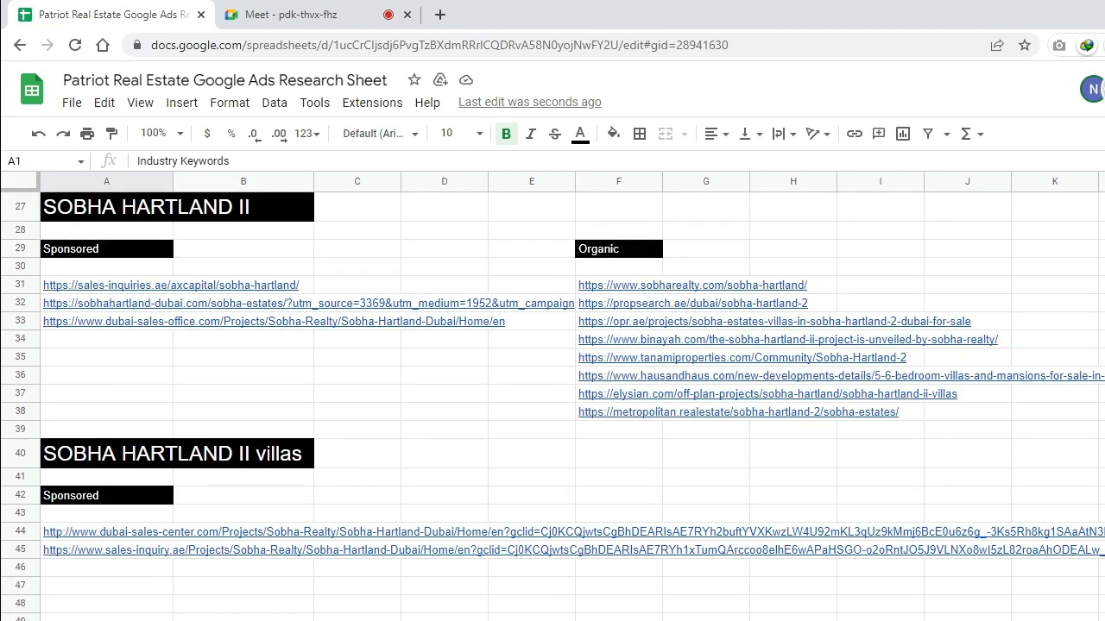
mouse_move(95, 322)
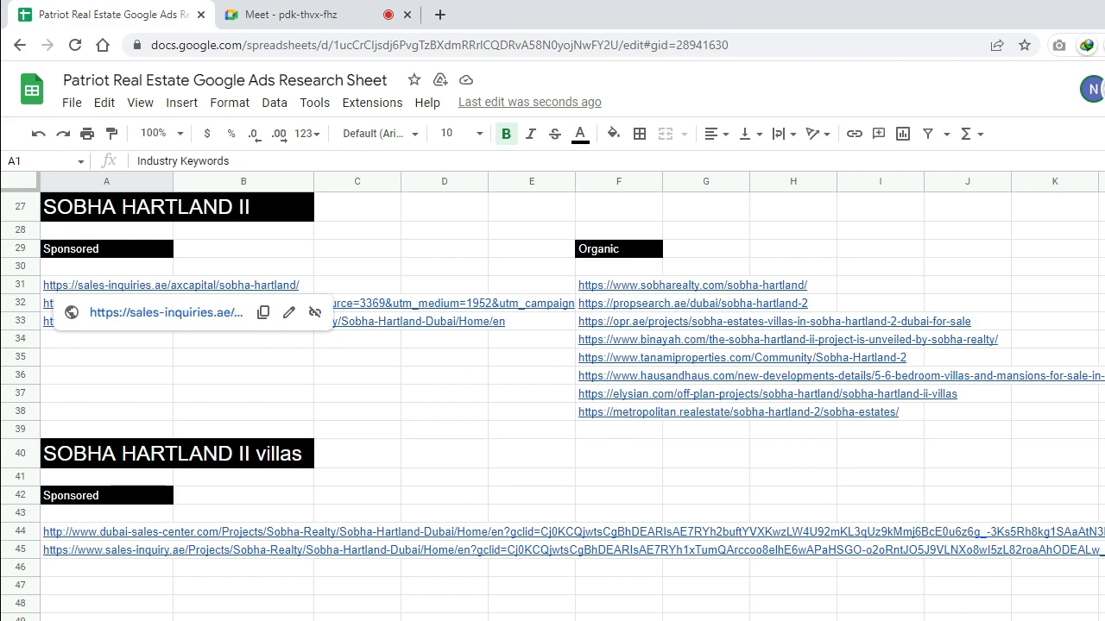
click(357, 376)
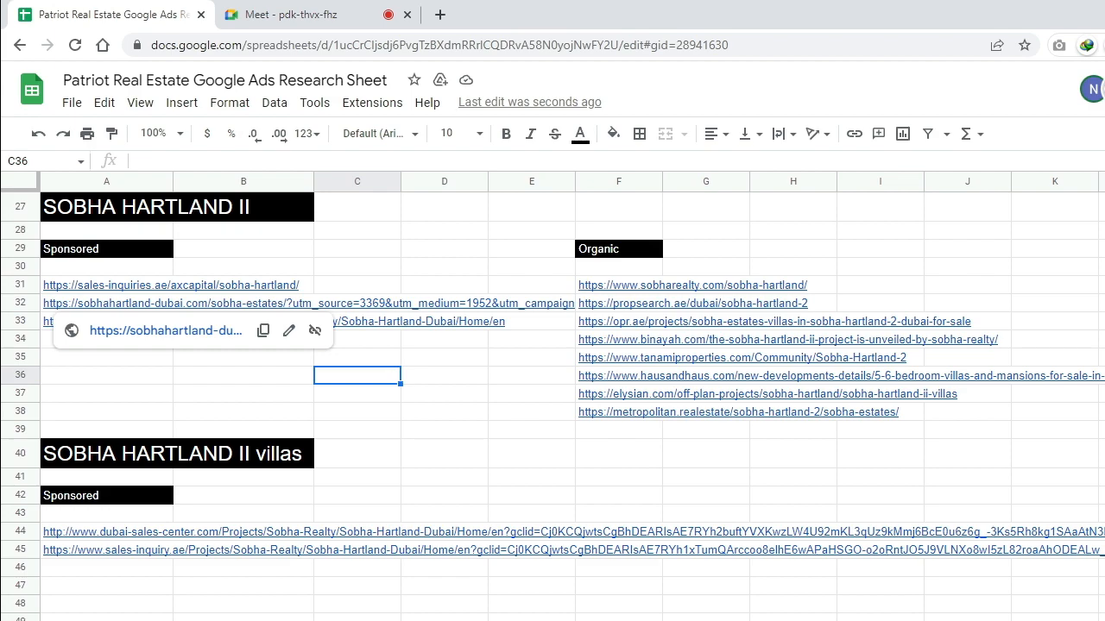
click(444, 411)
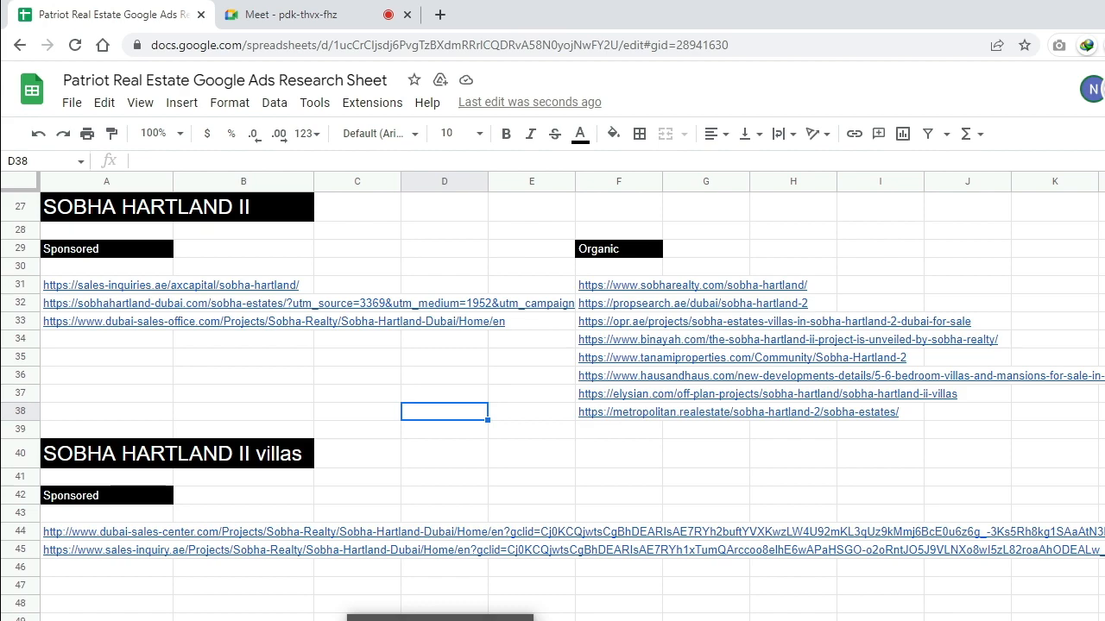
mouse_move(112, 551)
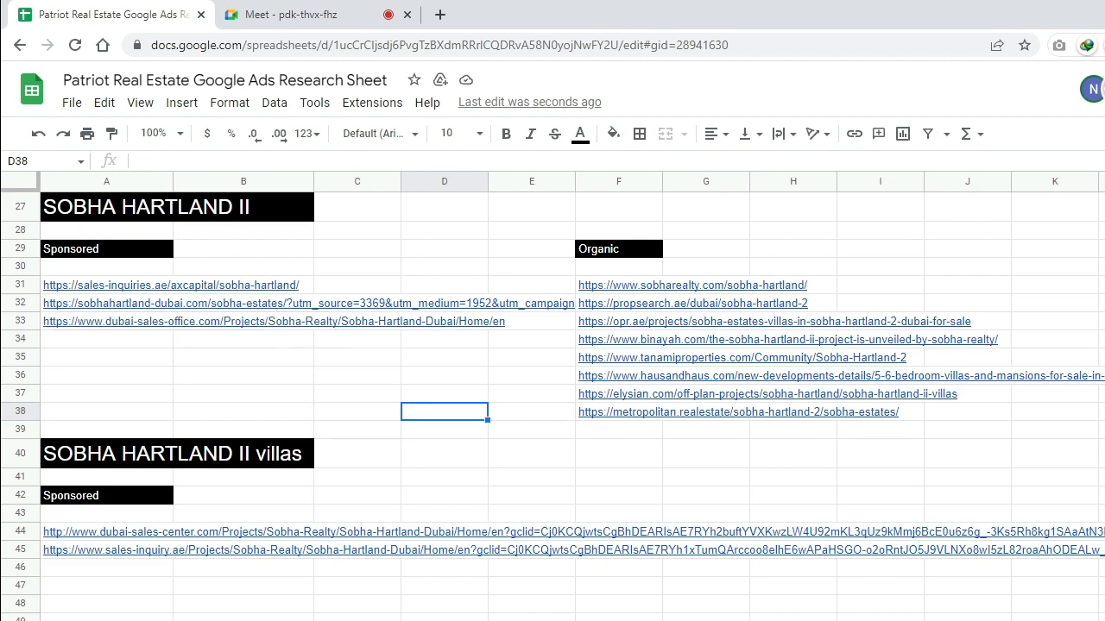
click(243, 375)
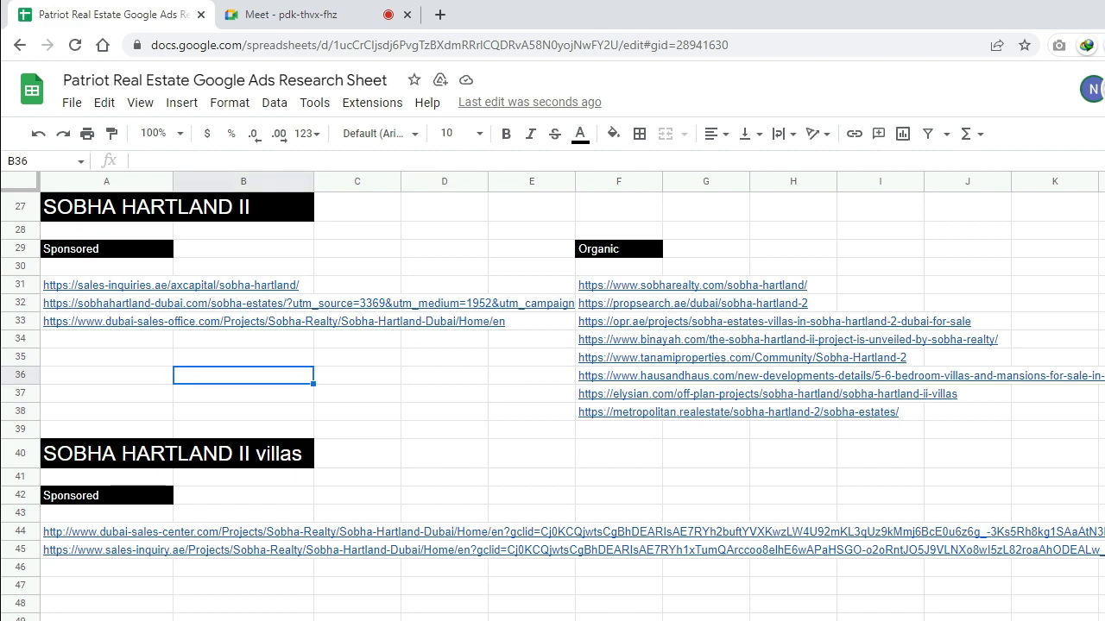
click(107, 304)
click(243, 394)
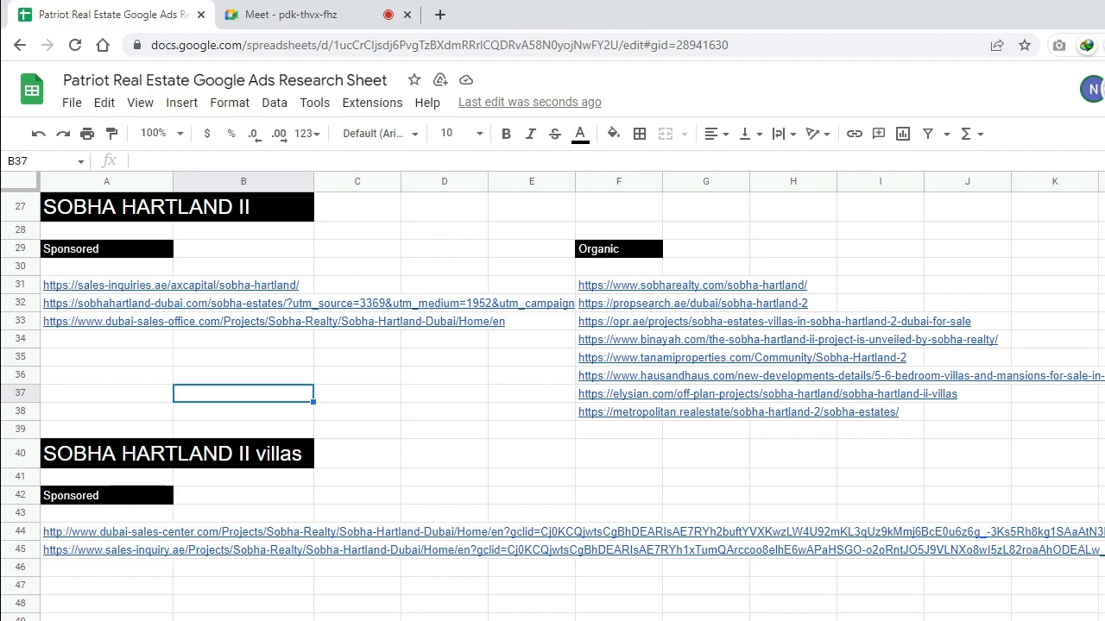
mouse_move(107, 304)
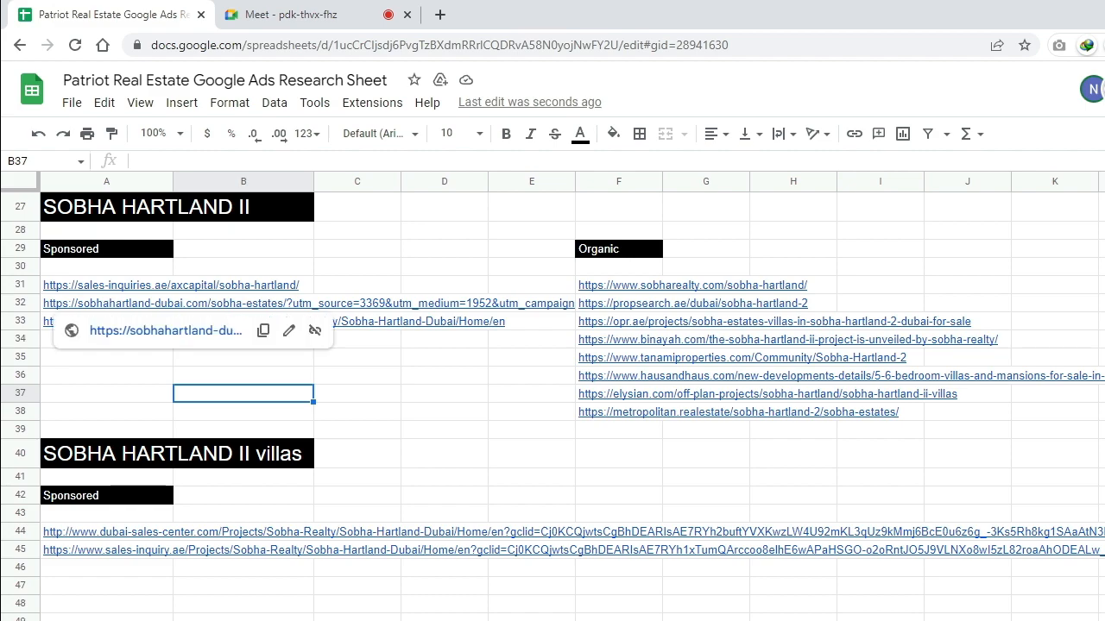
click(107, 394)
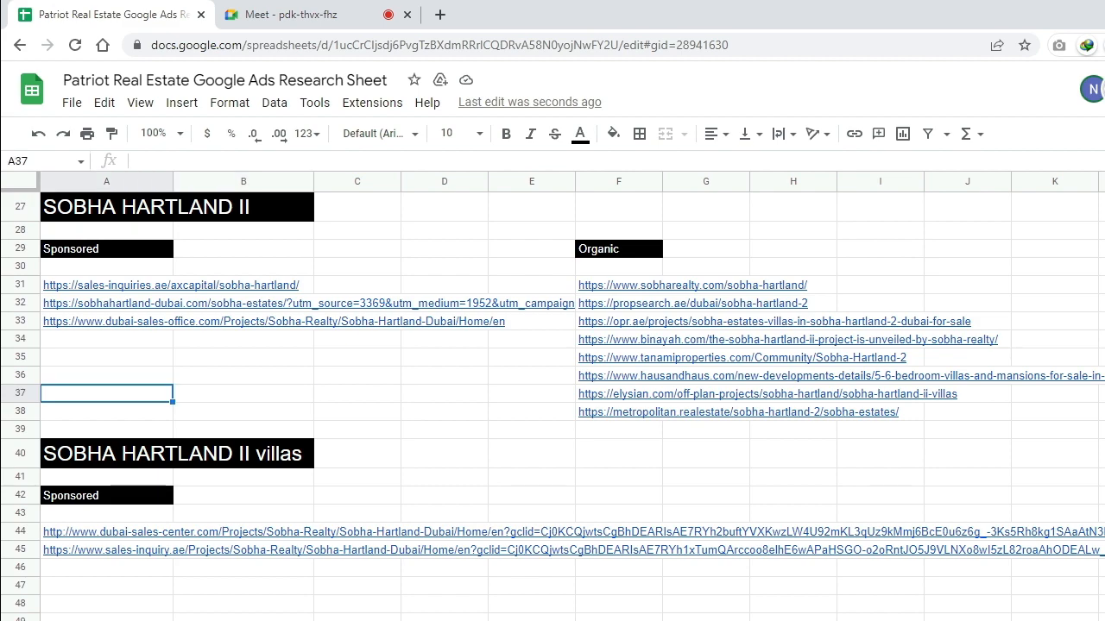
scroll(553, 402, up, 2)
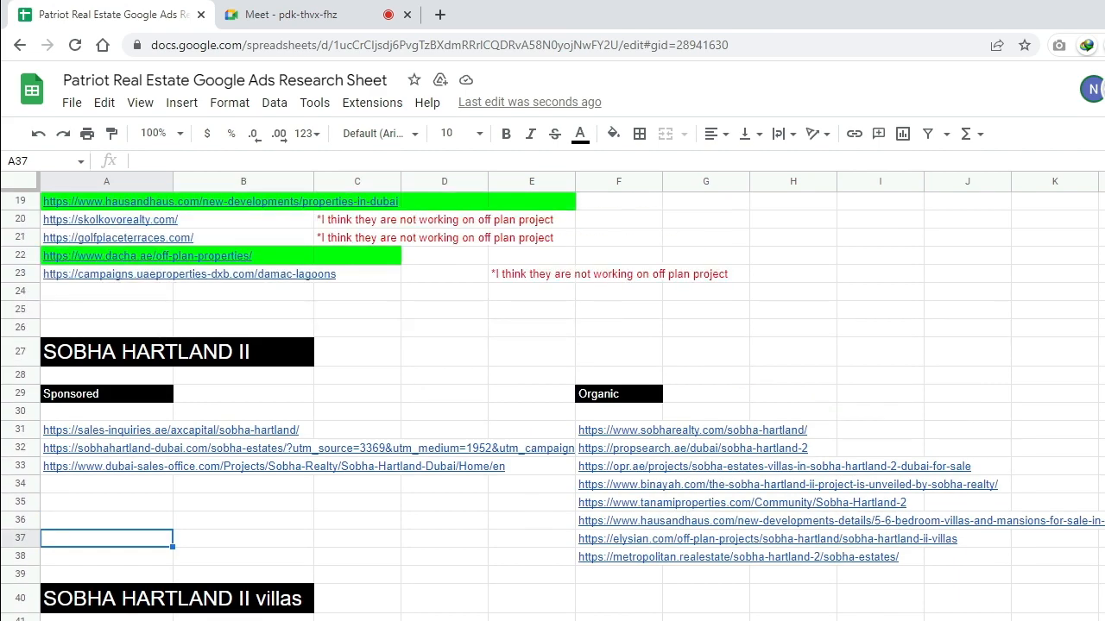
scroll(553, 402, down, 2)
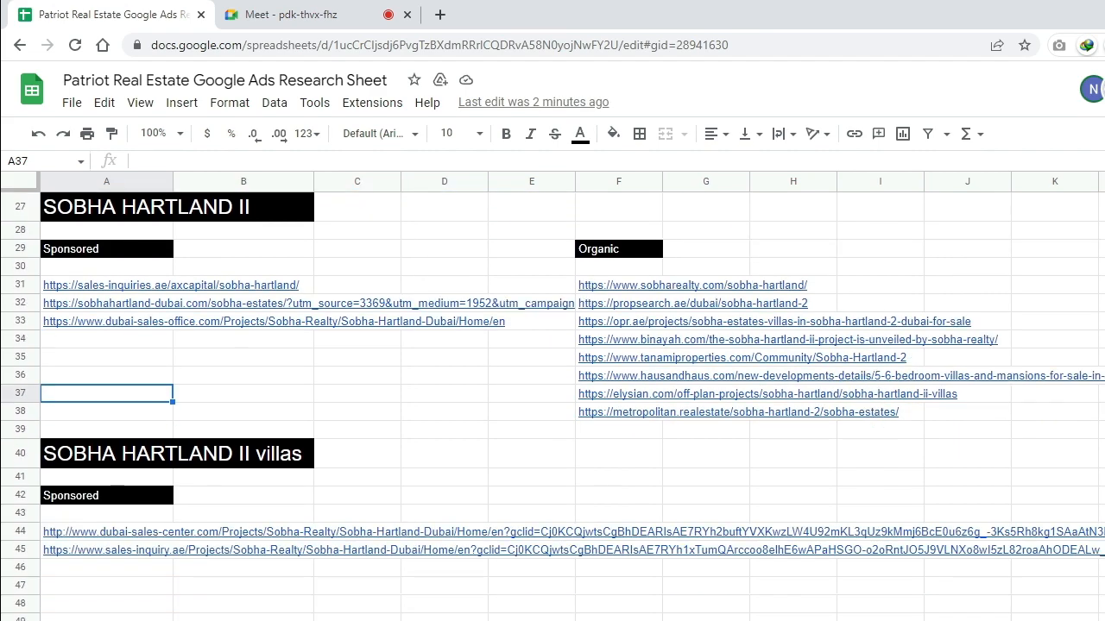
mouse_move(107, 304)
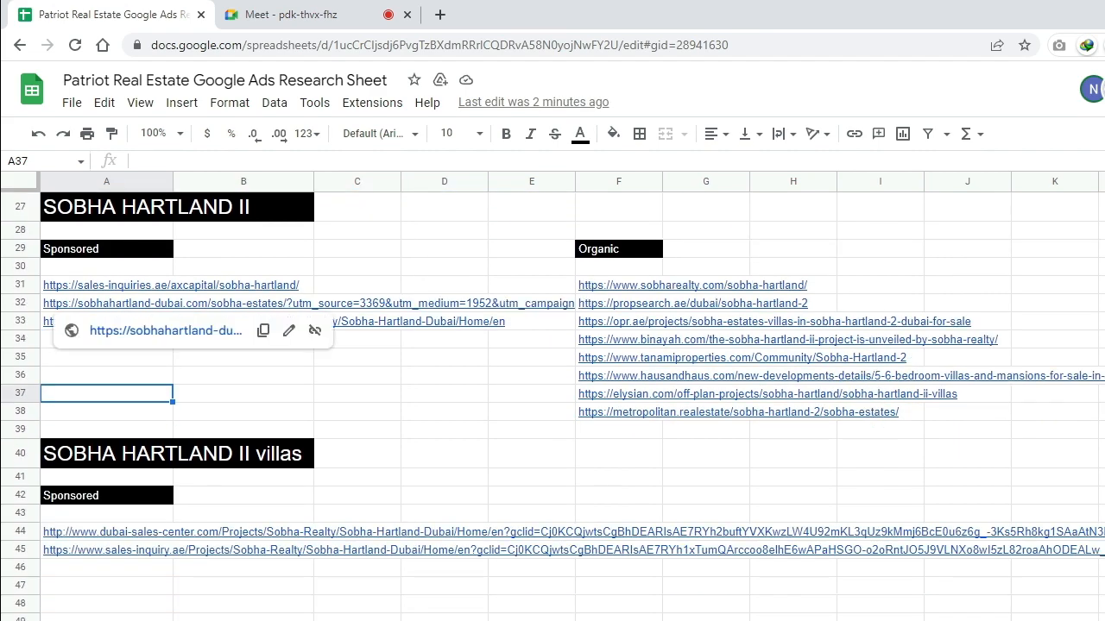
click(243, 357)
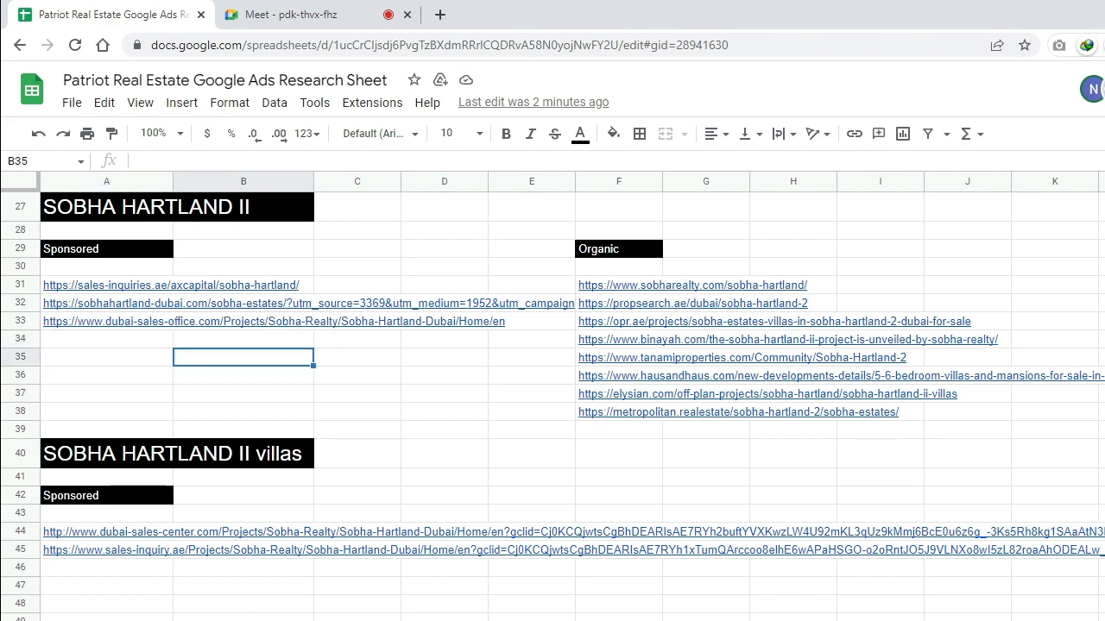
Switch to Semrush and examine the paid-keyword Keyword Gap comparison of sobhahartland-dubai.com and sobharealty.com for the United Arab Emirates.
key(alt+Tab)
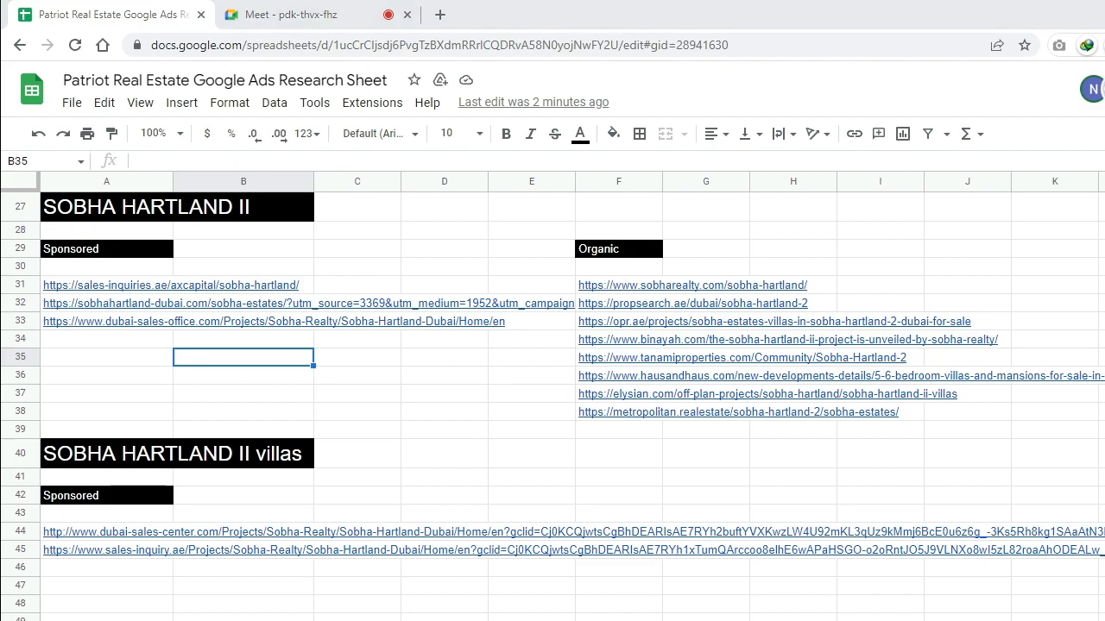
scroll(673, 330, up, 4)
scroll(661, 341, up, 2)
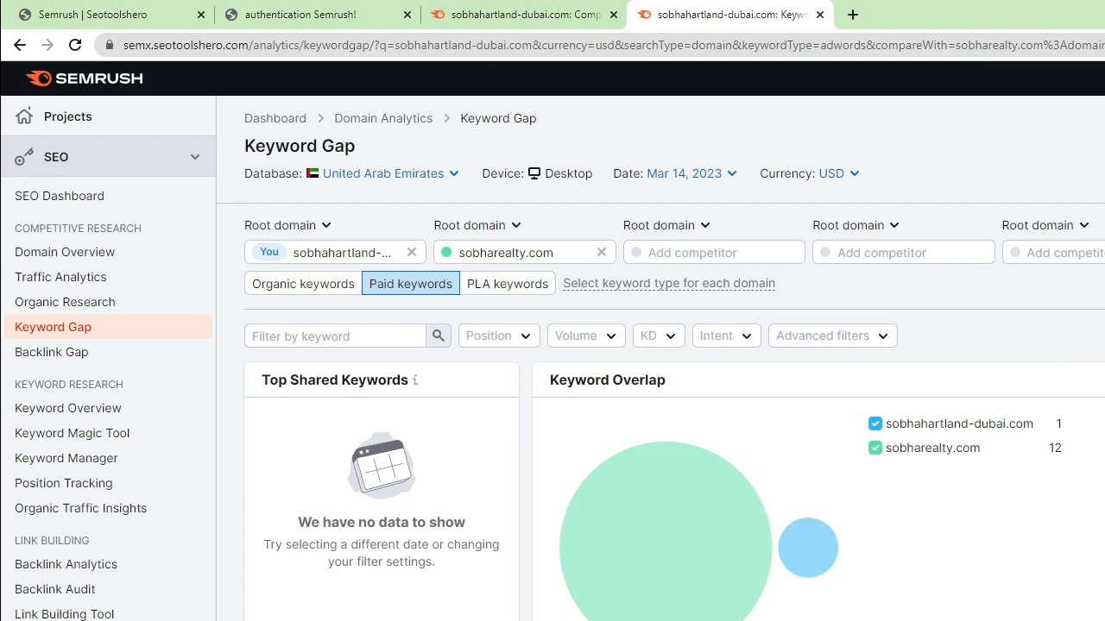
scroll(552, 345, down, 2)
scroll(553, 346, up, 1)
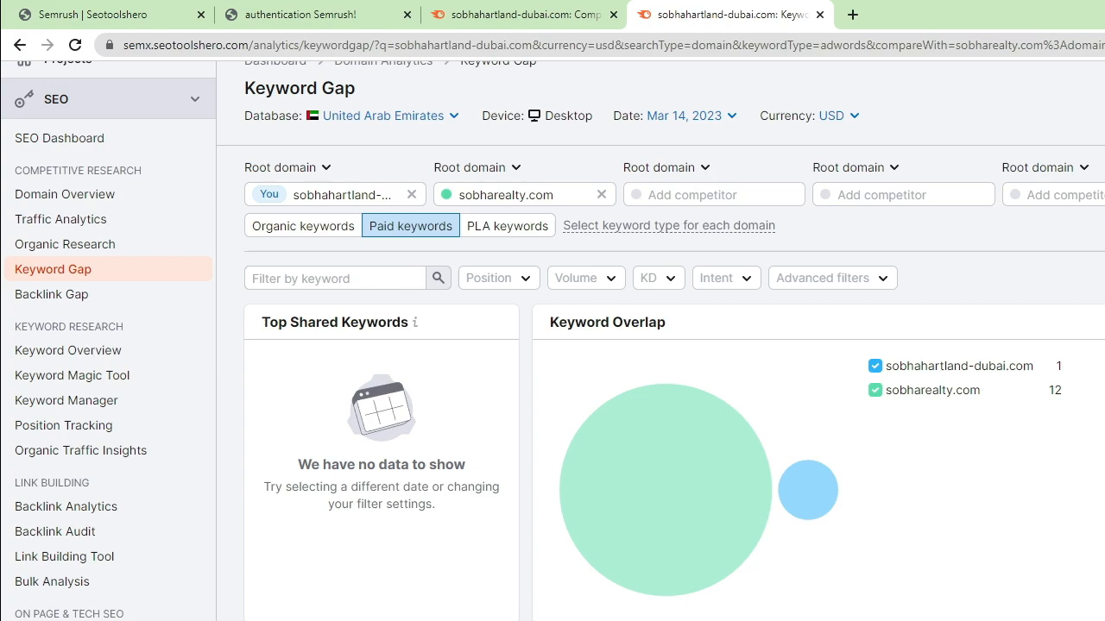
Switch back to the Google Ads research sheet and check the sponsored links under SOBHA HARTLAND II.
key(alt+Tab)
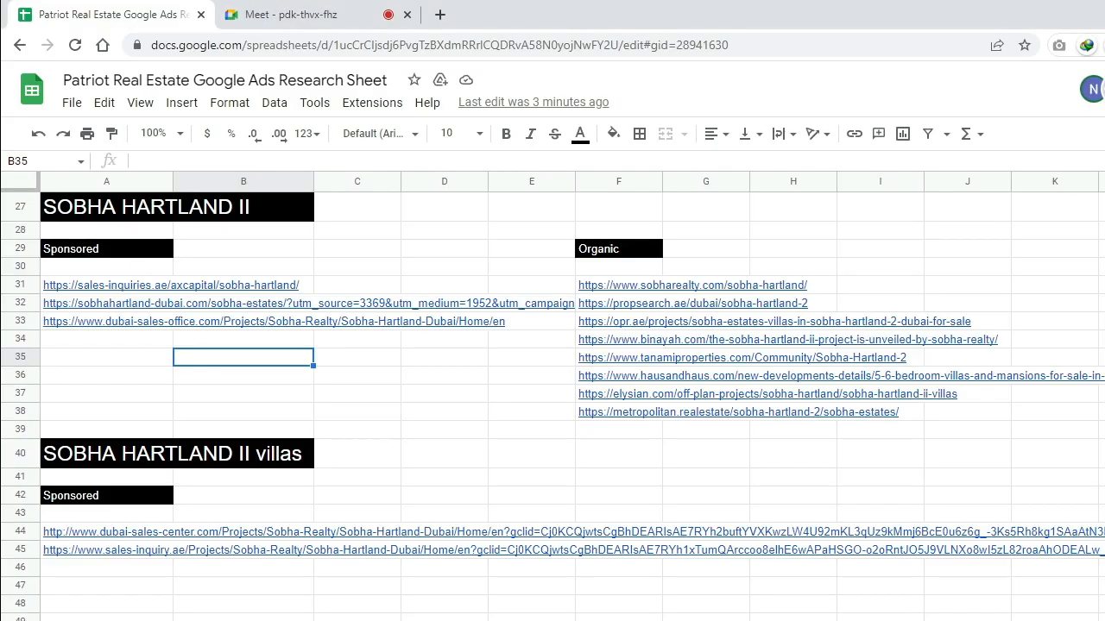
mouse_move(107, 322)
mouse_move(107, 285)
scroll(553, 397, up, 2)
scroll(552, 397, down, 1)
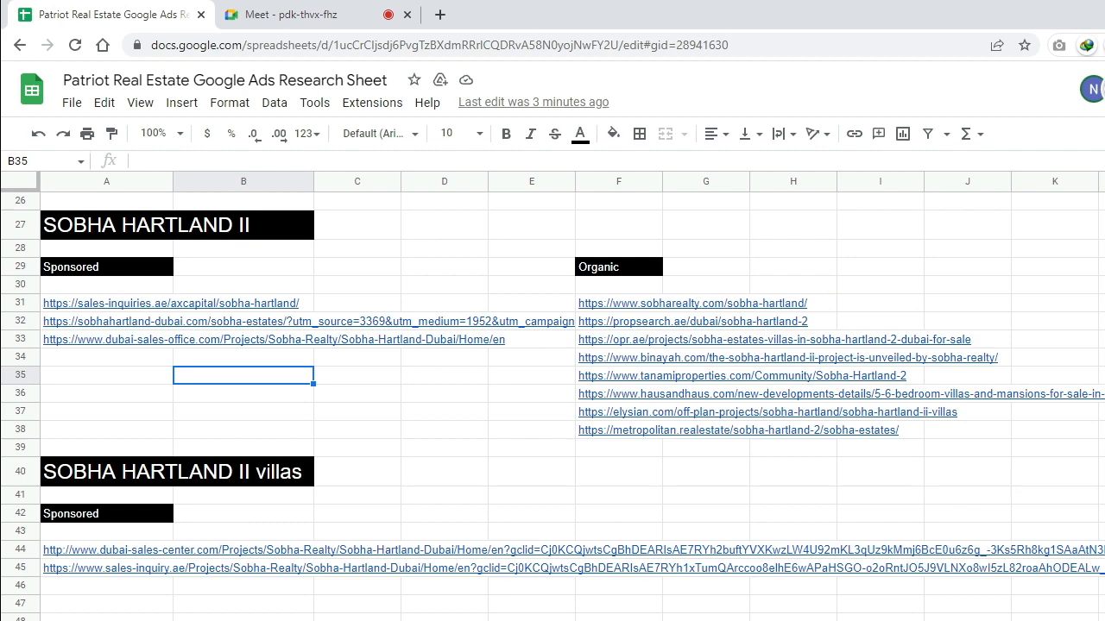
scroll(553, 397, up, 2)
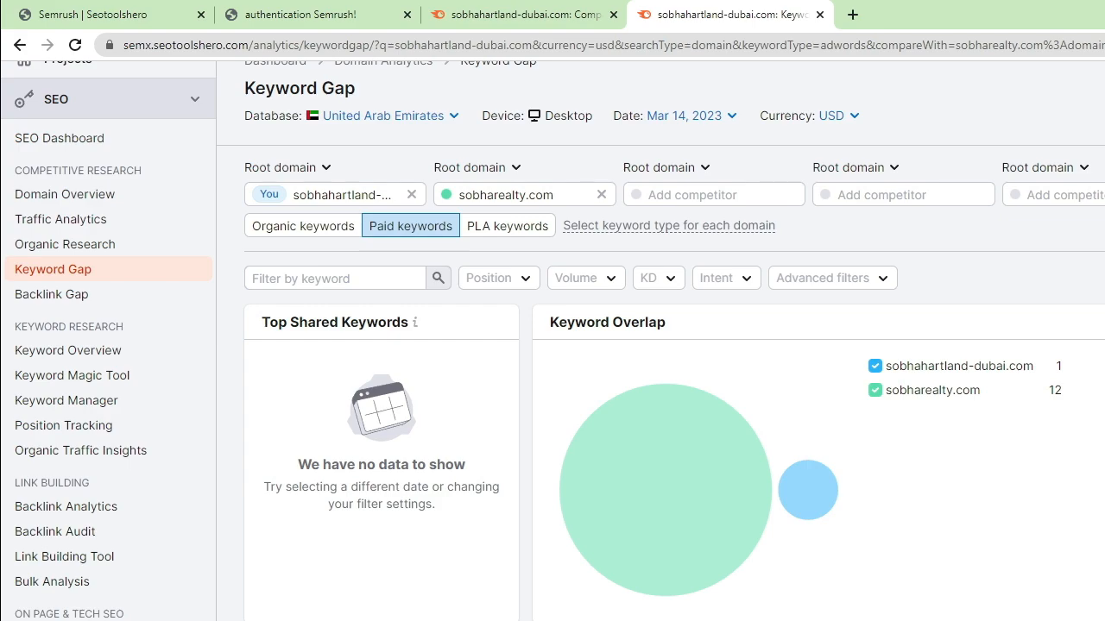
Review all paid keywords in the Keyword Gap comparison and filter the keyword details to Weak.
scroll(660, 388, down, 6)
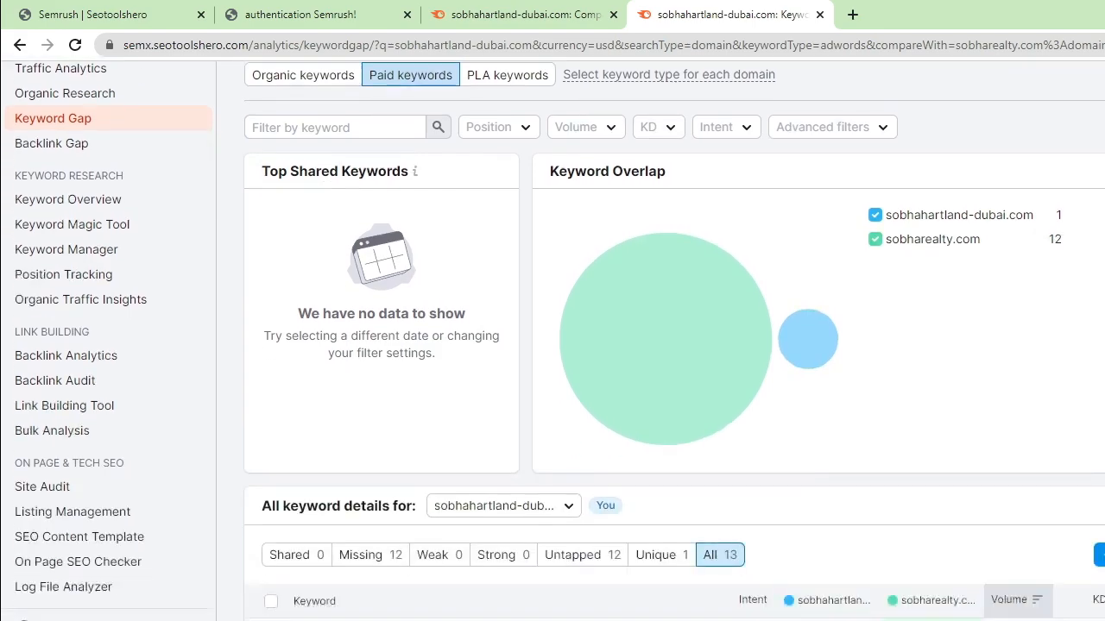
scroll(660, 399, up, 1)
scroll(661, 399, down, 1)
scroll(660, 399, up, 1)
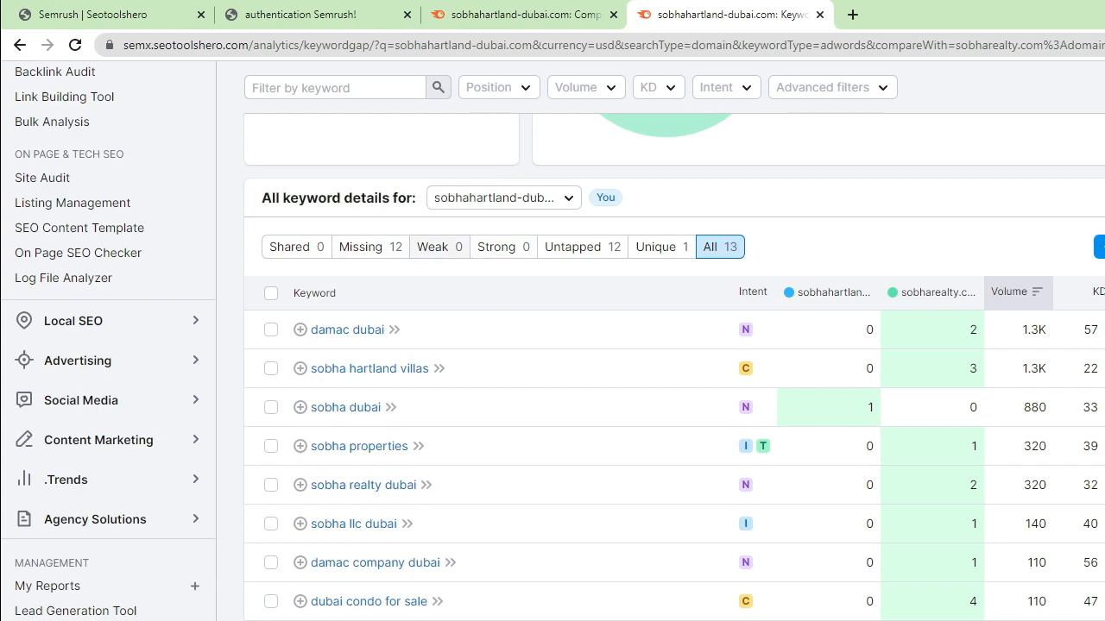
click(439, 247)
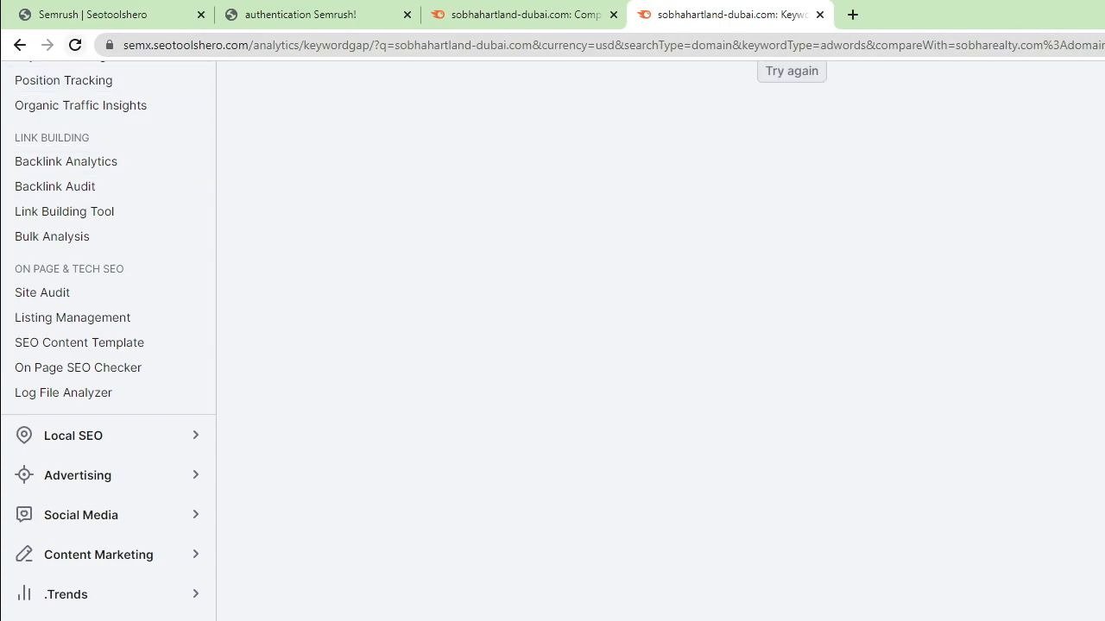
Reload the Keyword Gap report and sign back in with the saved account credentials.
click(75, 44)
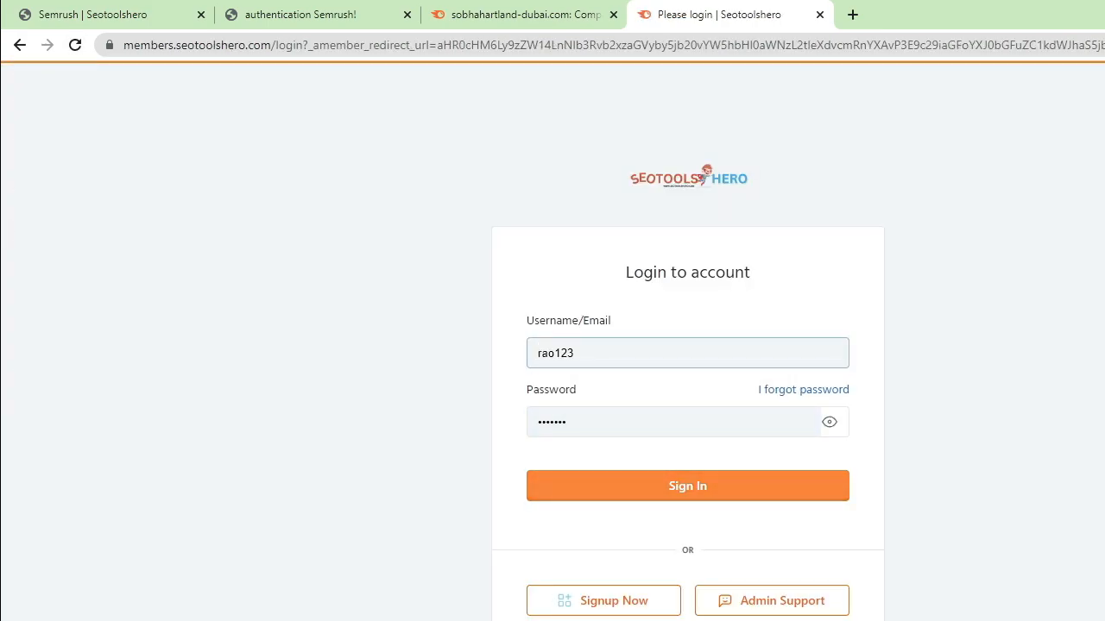
key(Return)
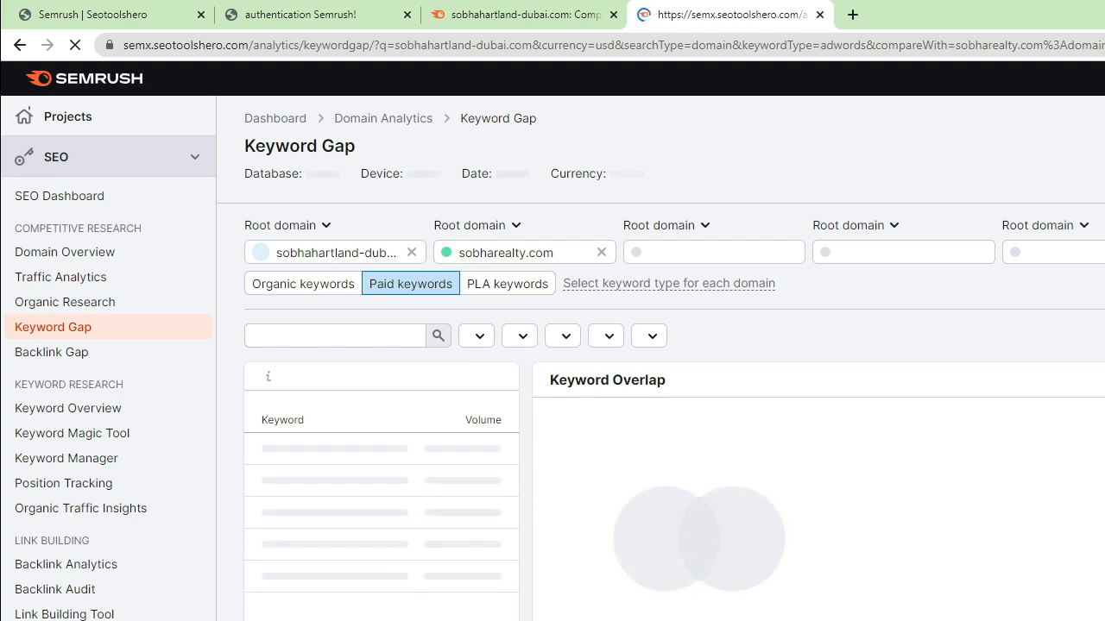
scroll(552, 345, down, 7)
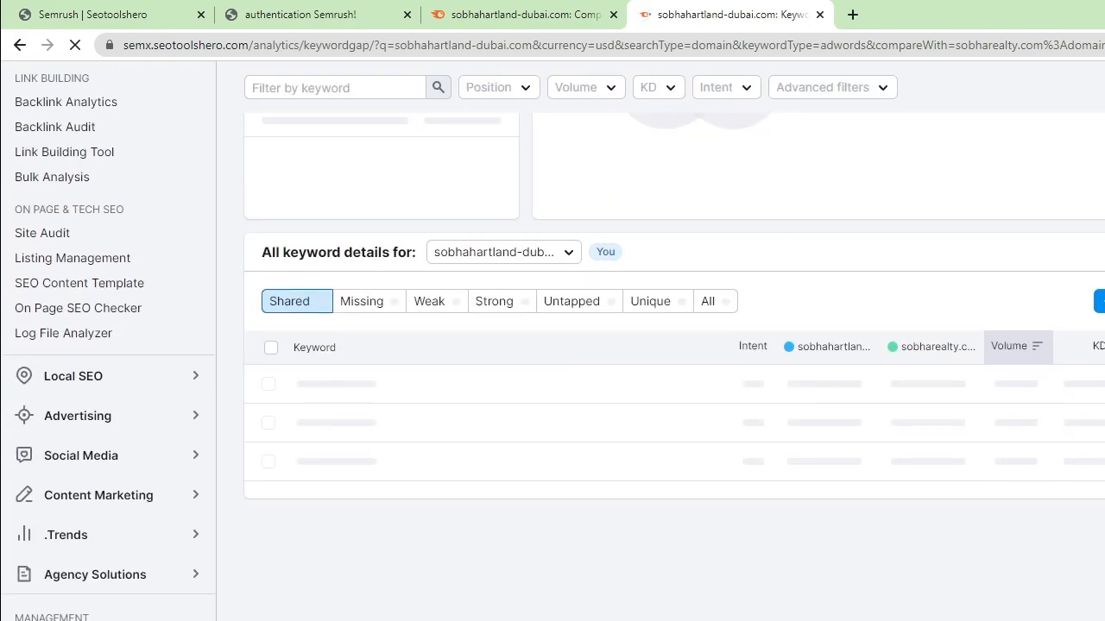
scroll(552, 319, up, 3)
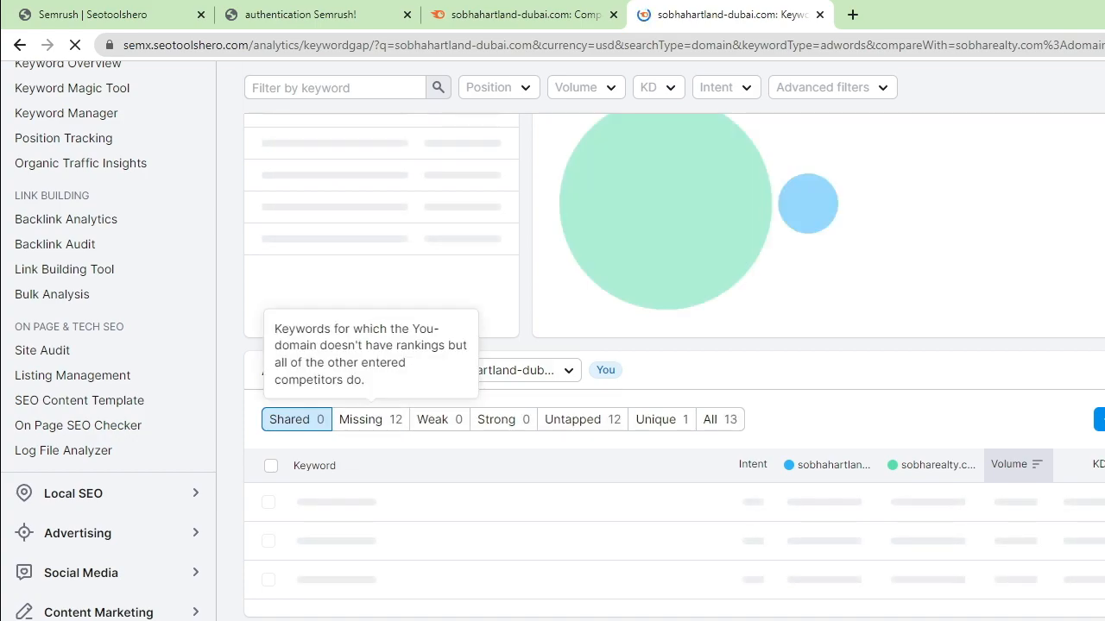
Filter the keyword details to Missing and examine each keyword's intent, sobharealty.com ranking and search volume.
click(371, 420)
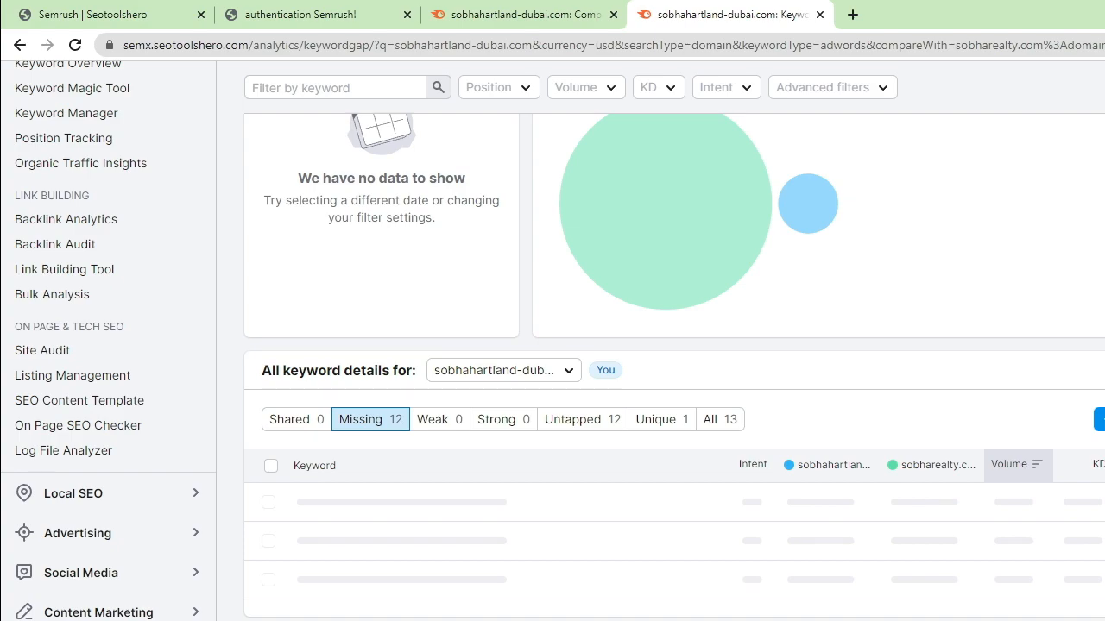
scroll(661, 367, up, 4)
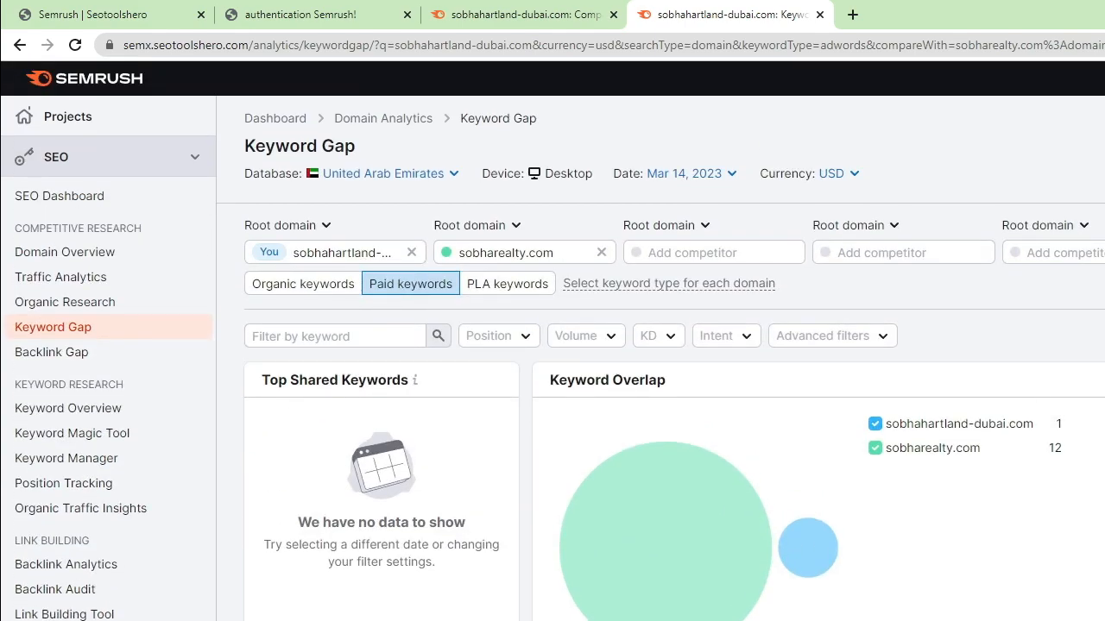
scroll(415, 358, down, 1)
scroll(415, 358, up, 1)
scroll(416, 358, down, 8)
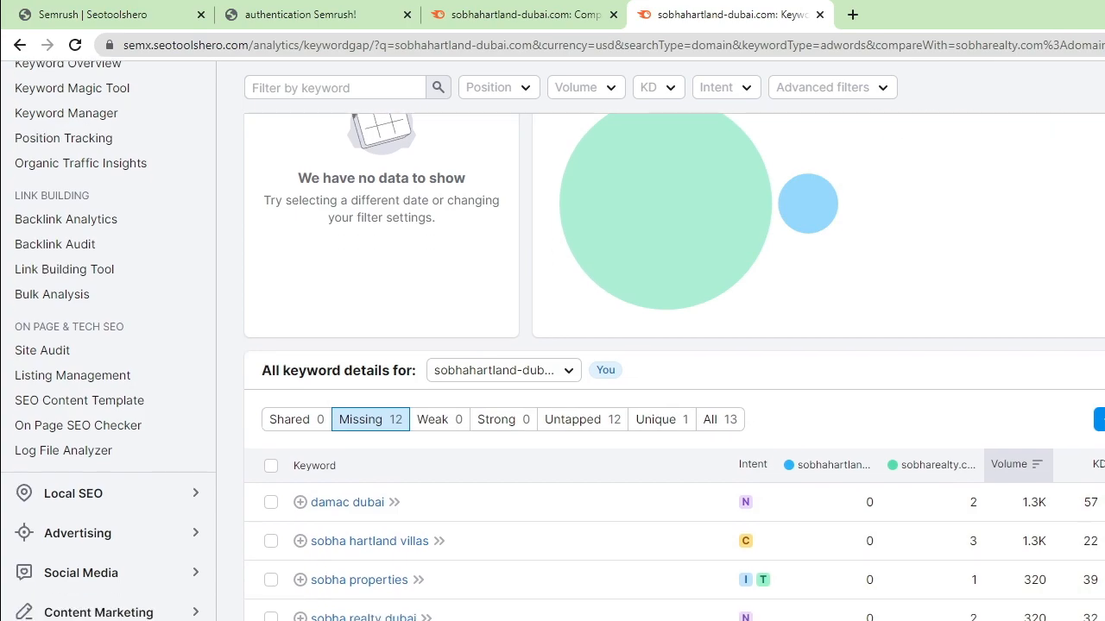
scroll(553, 362, down, 1)
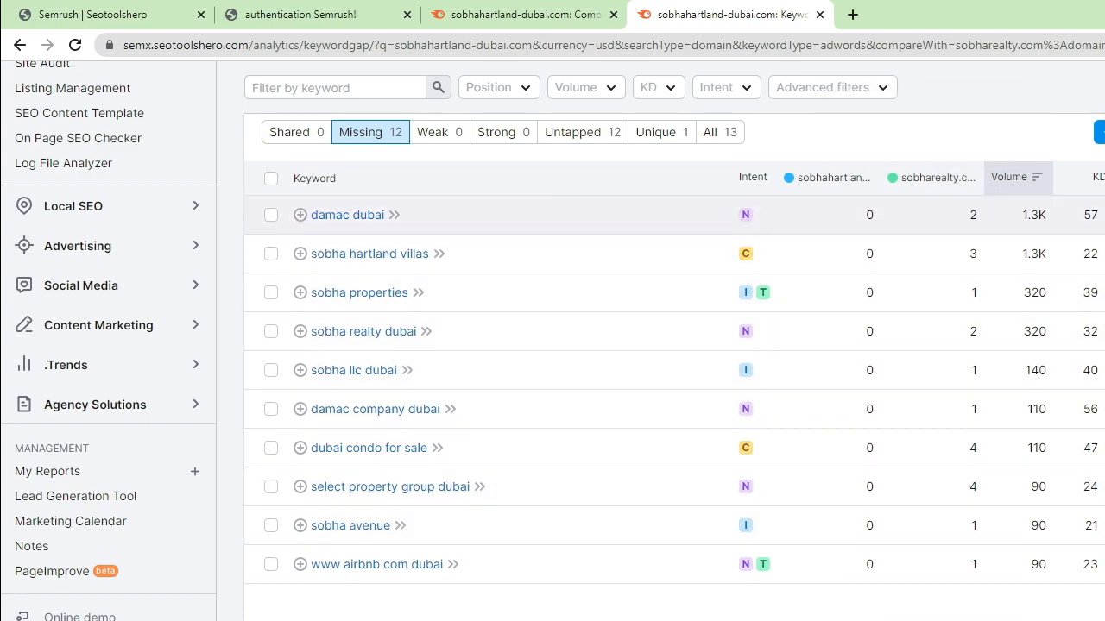
mouse_move(972, 215)
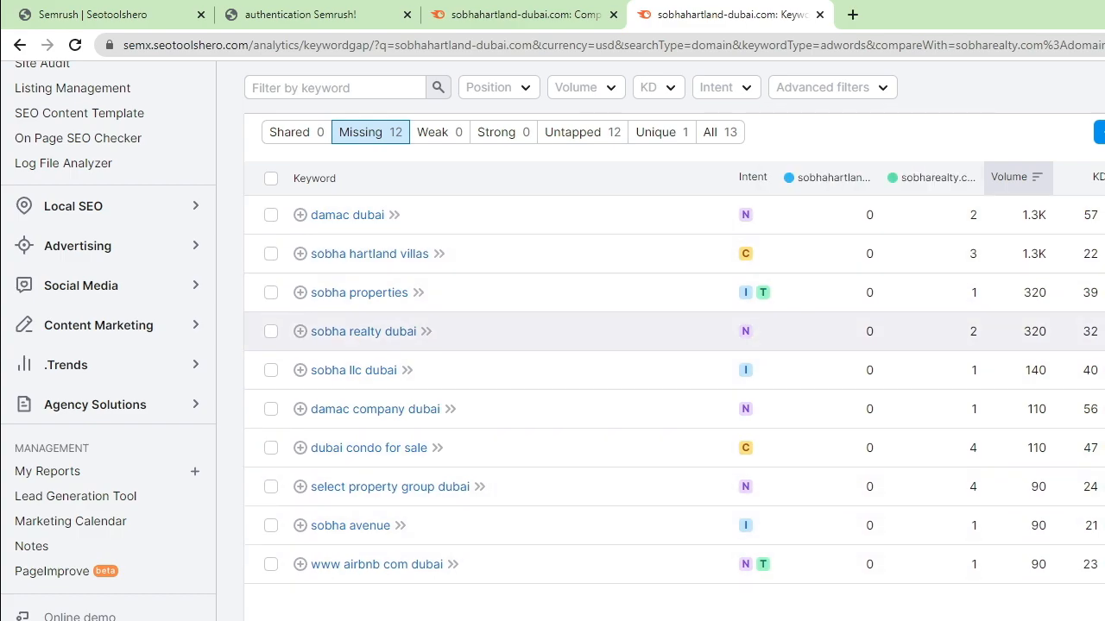
scroll(518, 331, up, 2)
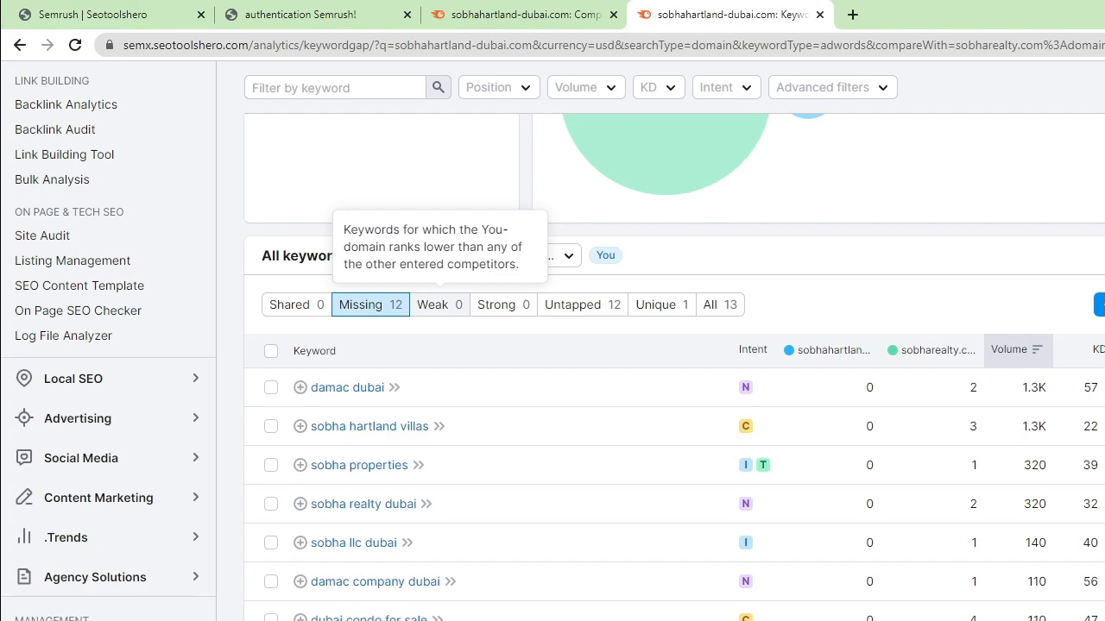
scroll(673, 388, down, 2)
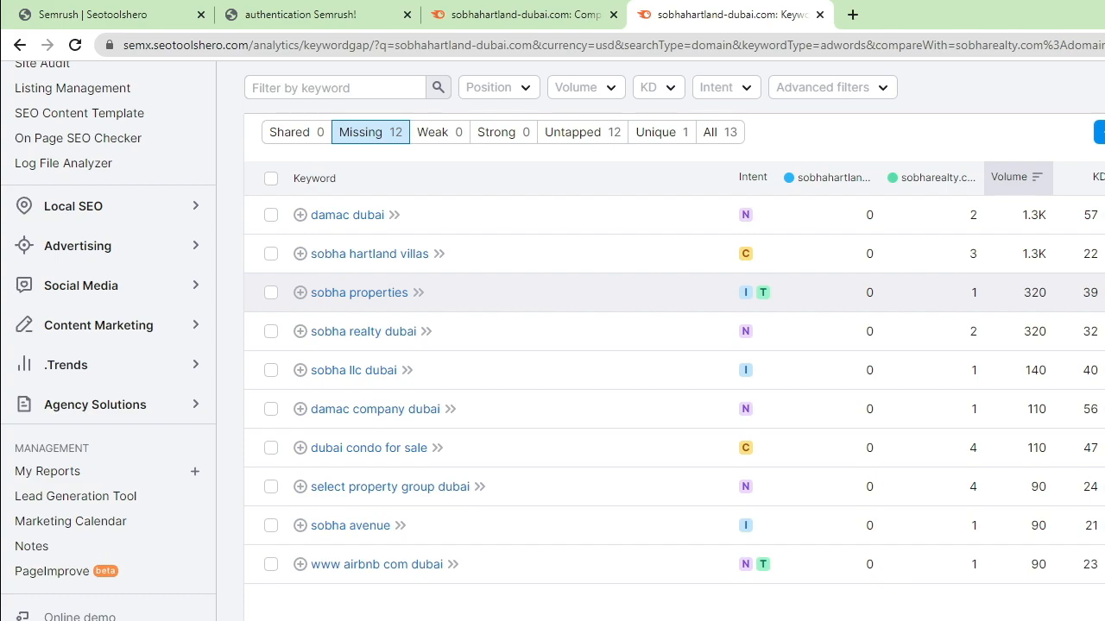
scroll(552, 345, up, 3)
scroll(552, 345, down, 1)
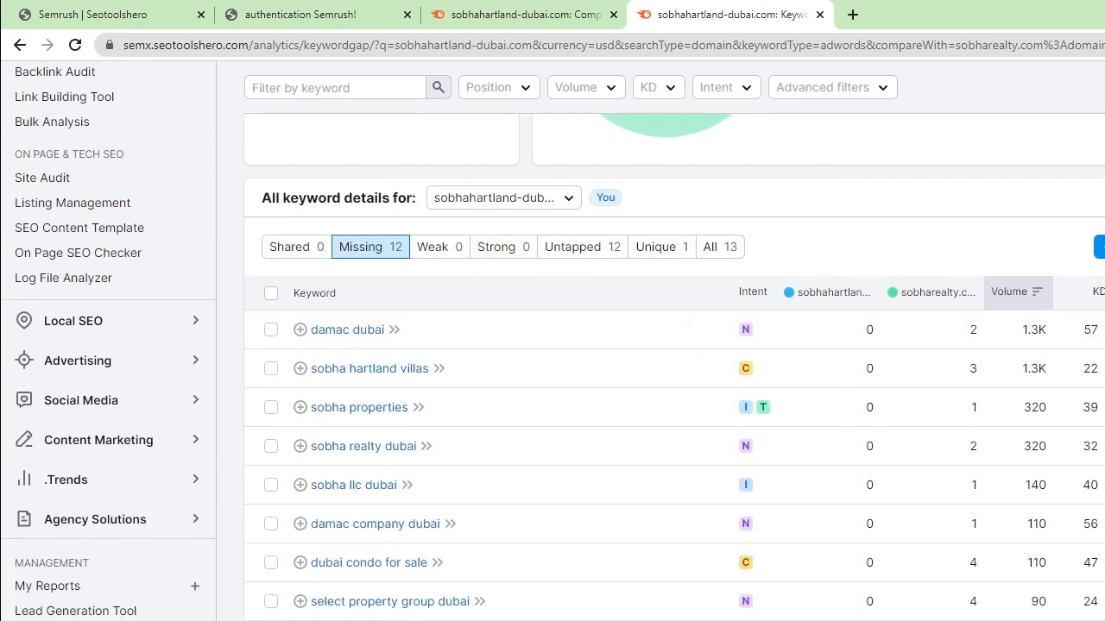
scroll(673, 363, down, 3)
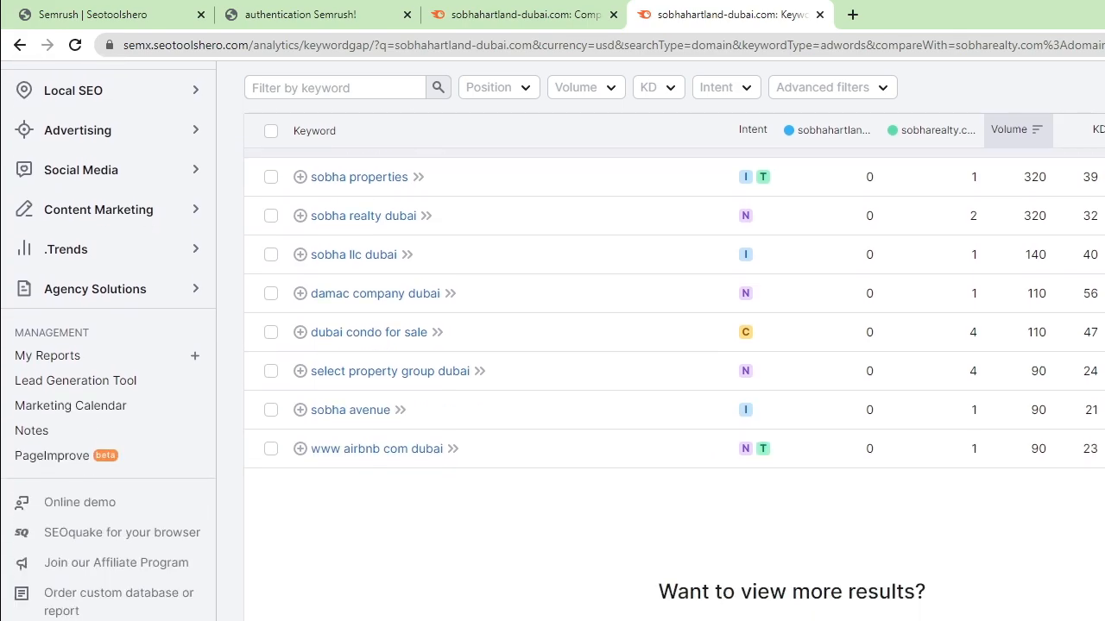
scroll(673, 362, up, 3)
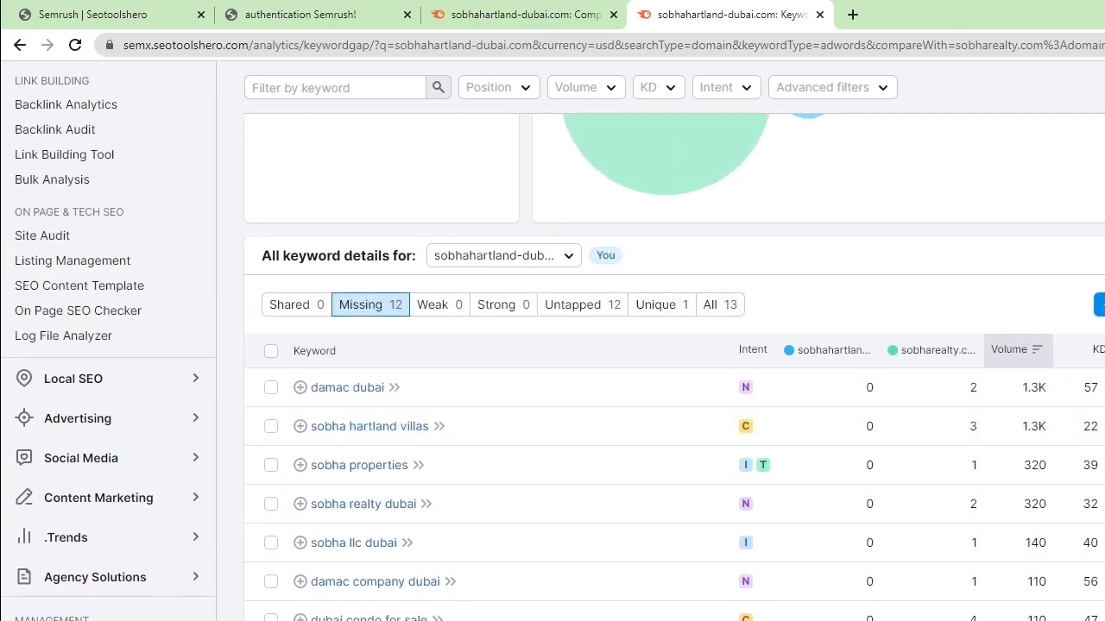
Check the Unique paid keywords of sobhahartland-dubai.com and examine the Untapped keyword list.
click(661, 304)
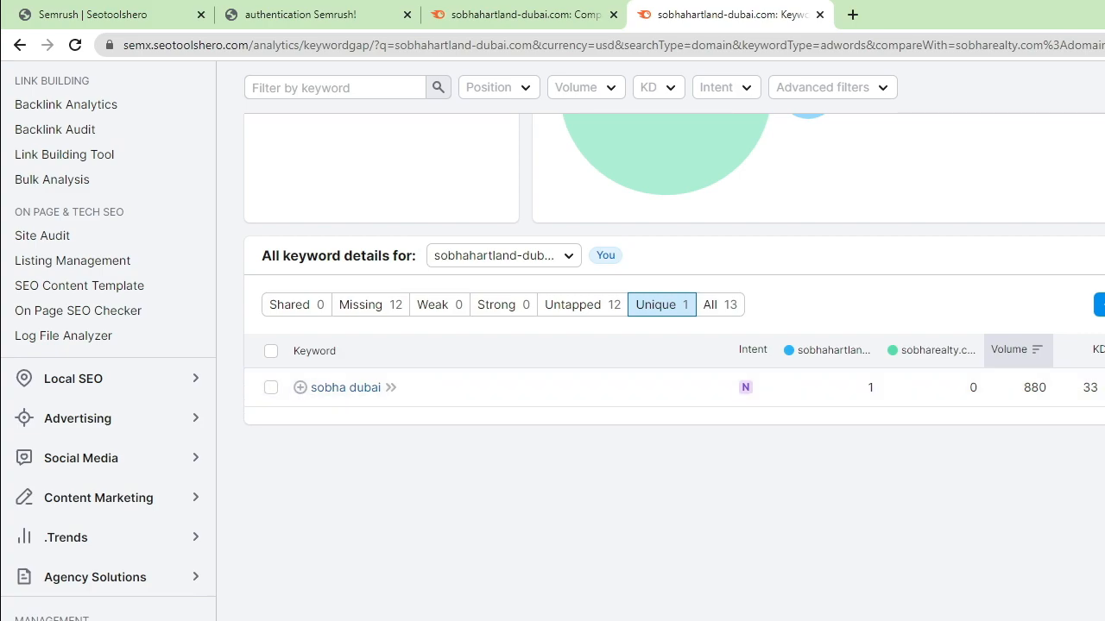
click(582, 305)
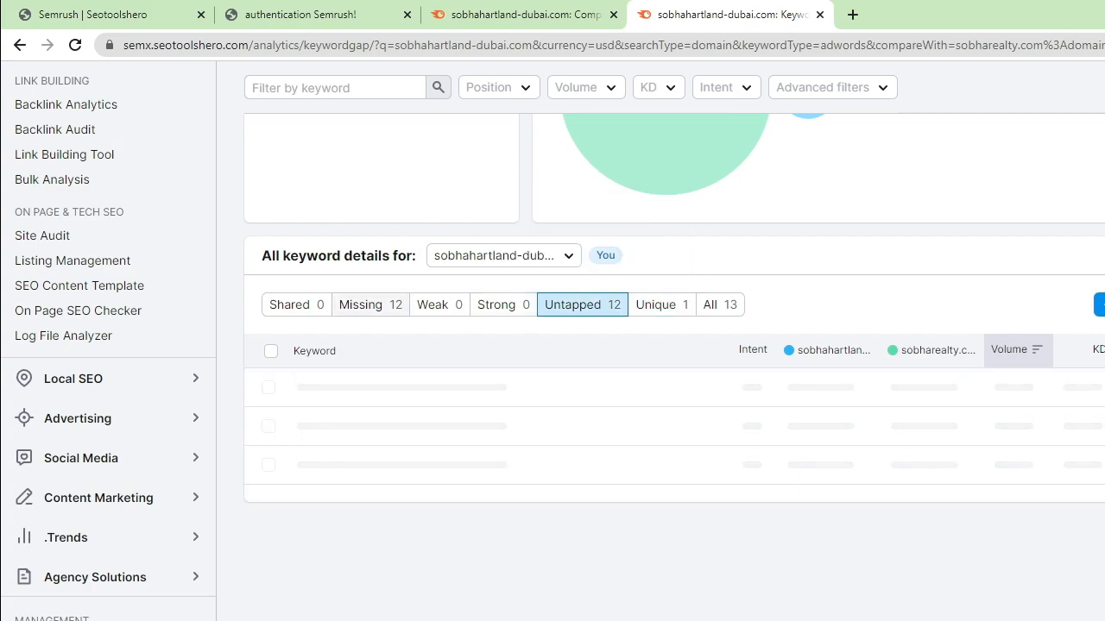
scroll(604, 448, down, 2)
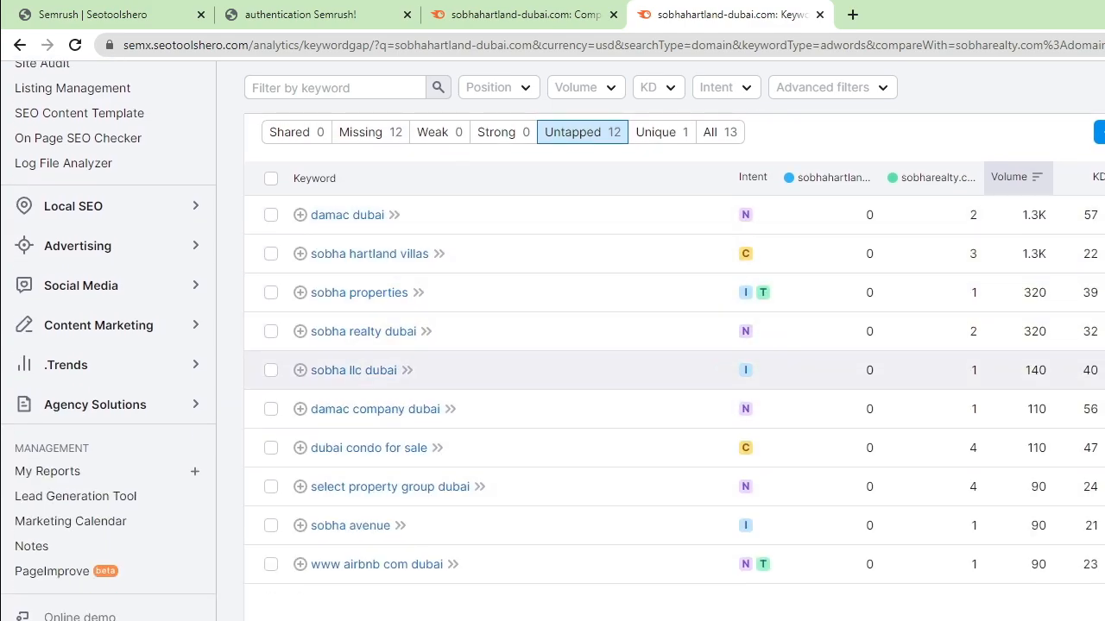
scroll(604, 363, up, 1)
scroll(604, 350, up, 1)
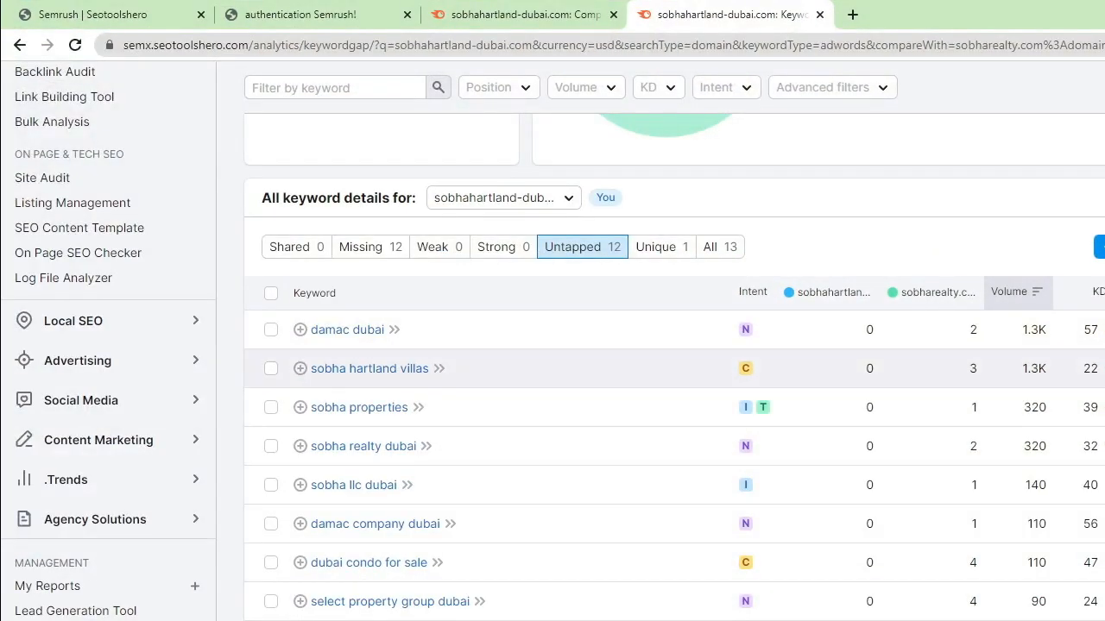
Switch back to the Google Ads research spreadsheet and rename the sheet holding the competitor links.
scroll(661, 345, up, 6)
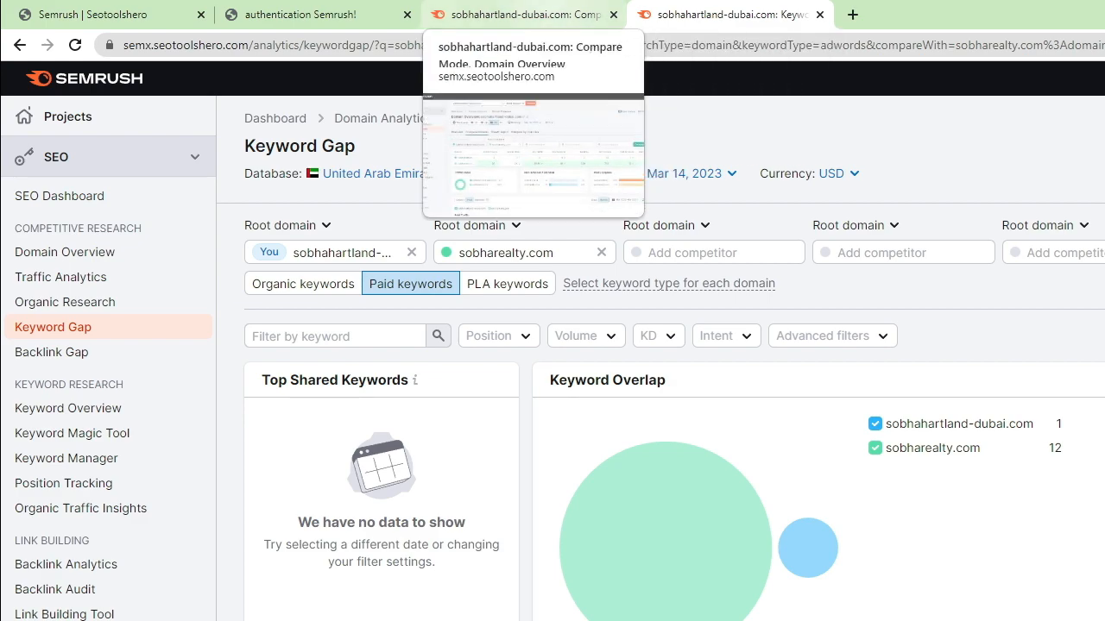
click(518, 14)
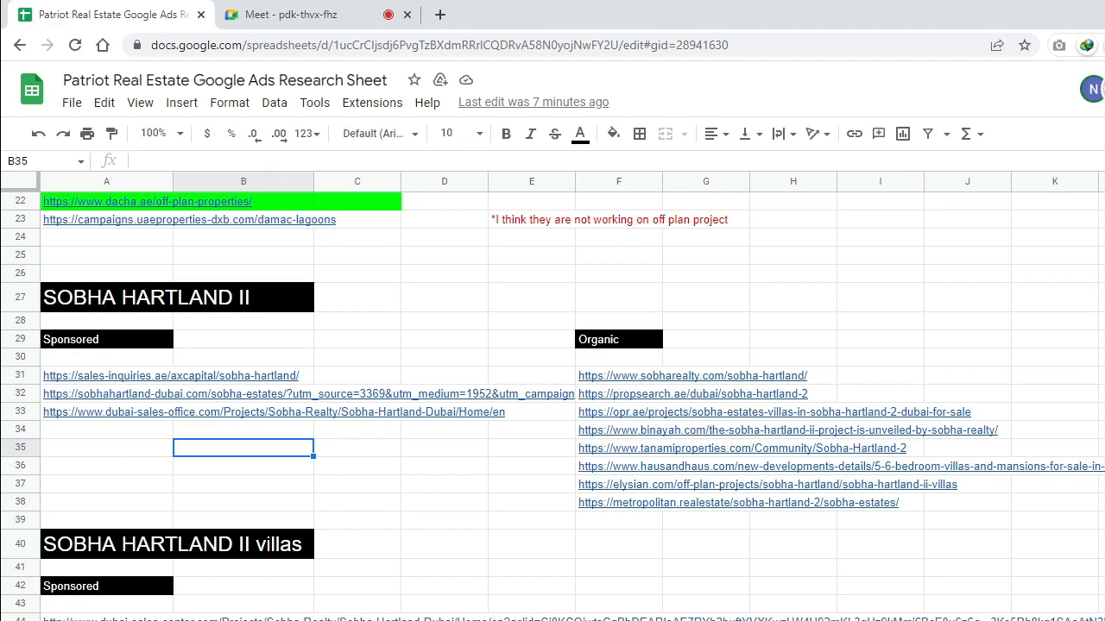
right_click(518, 620)
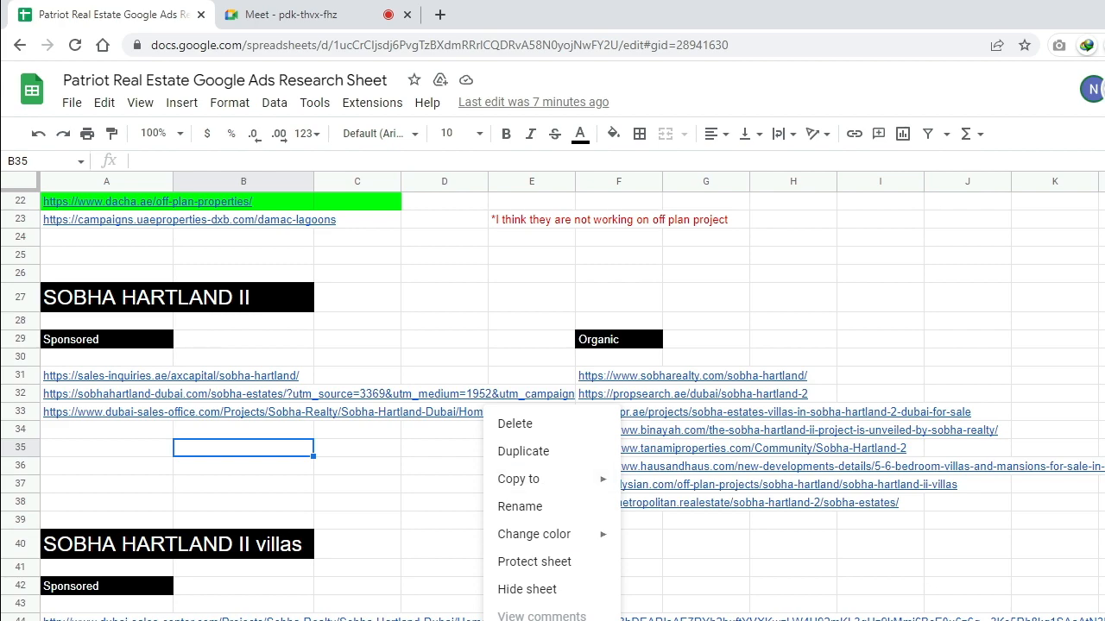
click(531, 508)
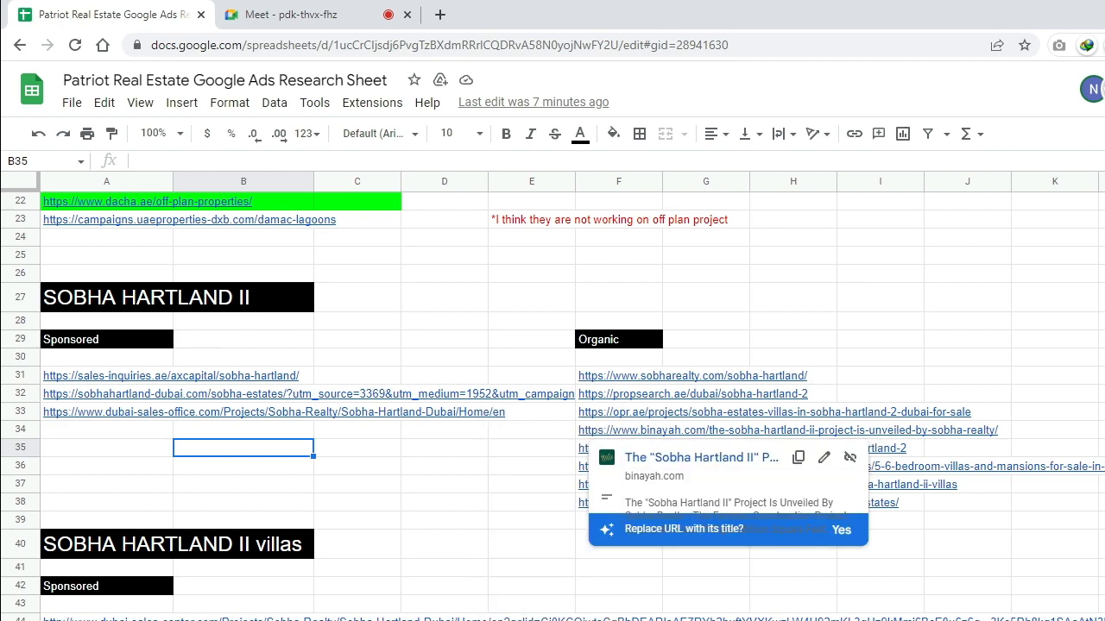
click(285, 15)
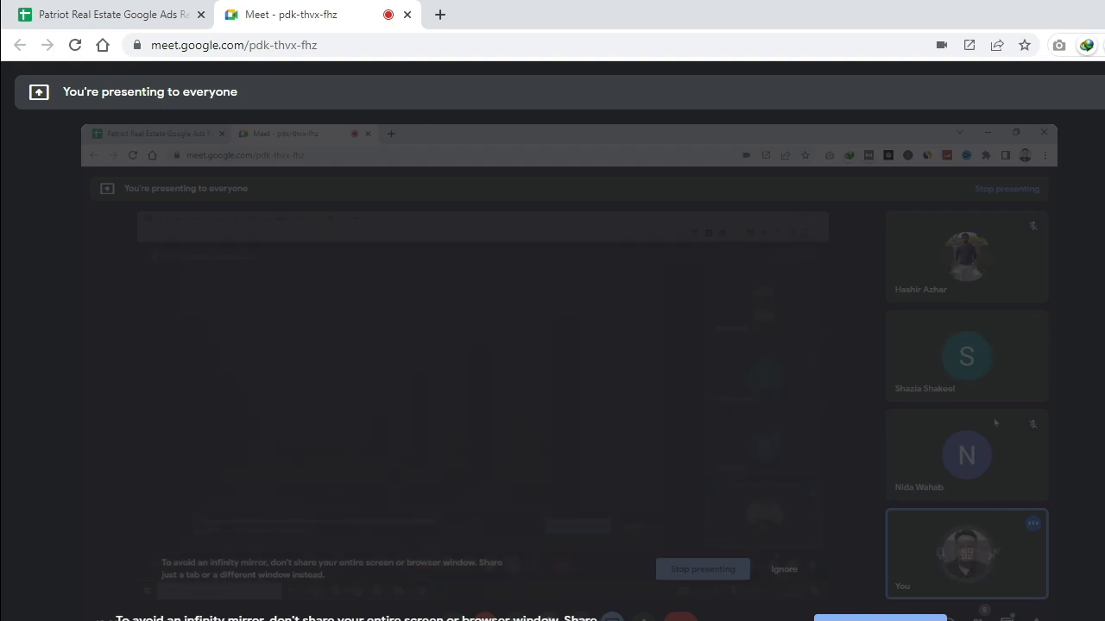
click(104, 15)
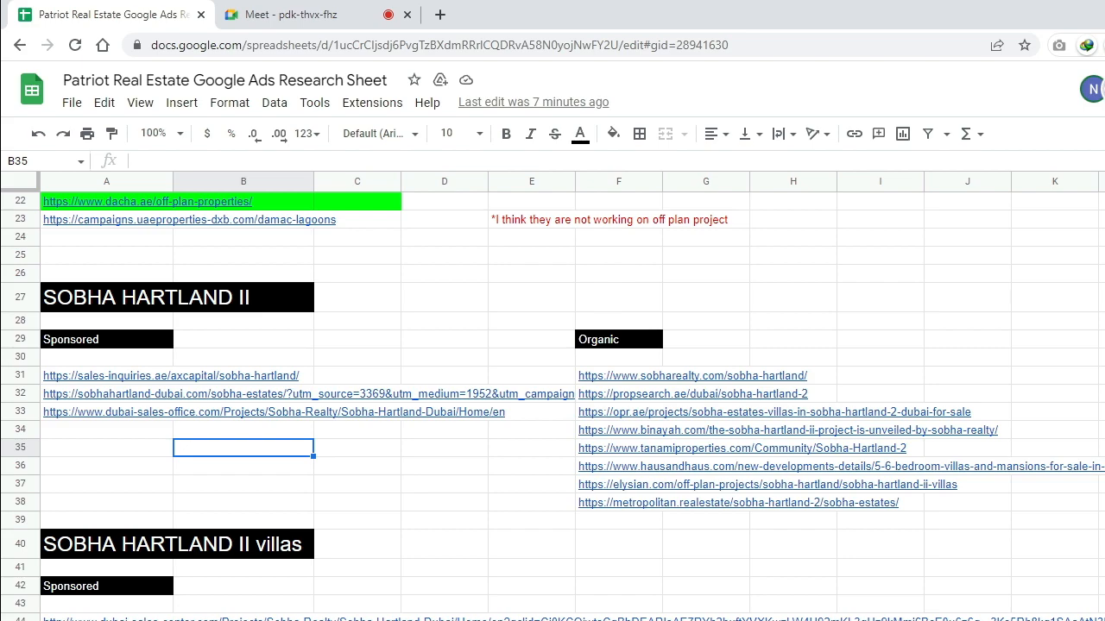
right_click(518, 619)
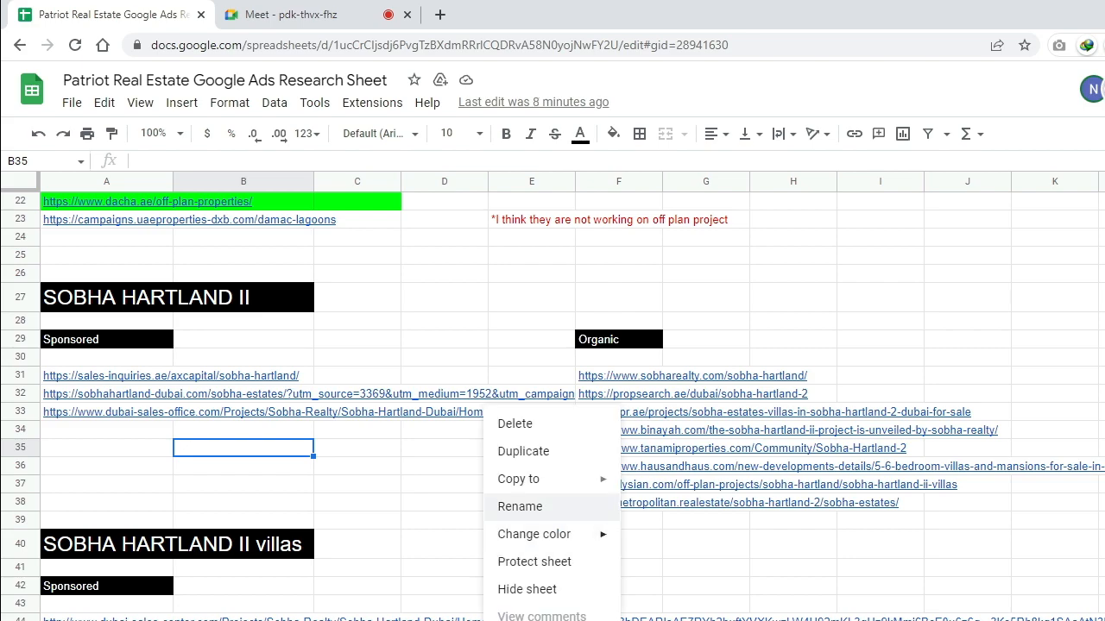
click(522, 507)
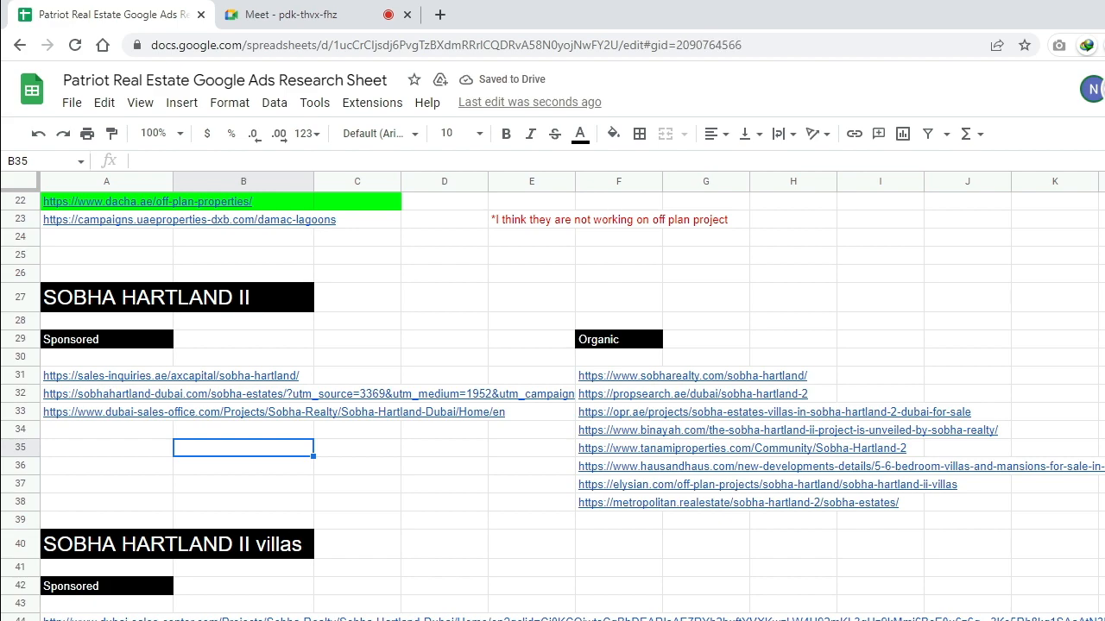
Add a new blank sheet to the research spreadsheet and rename it.
key(shift+F11)
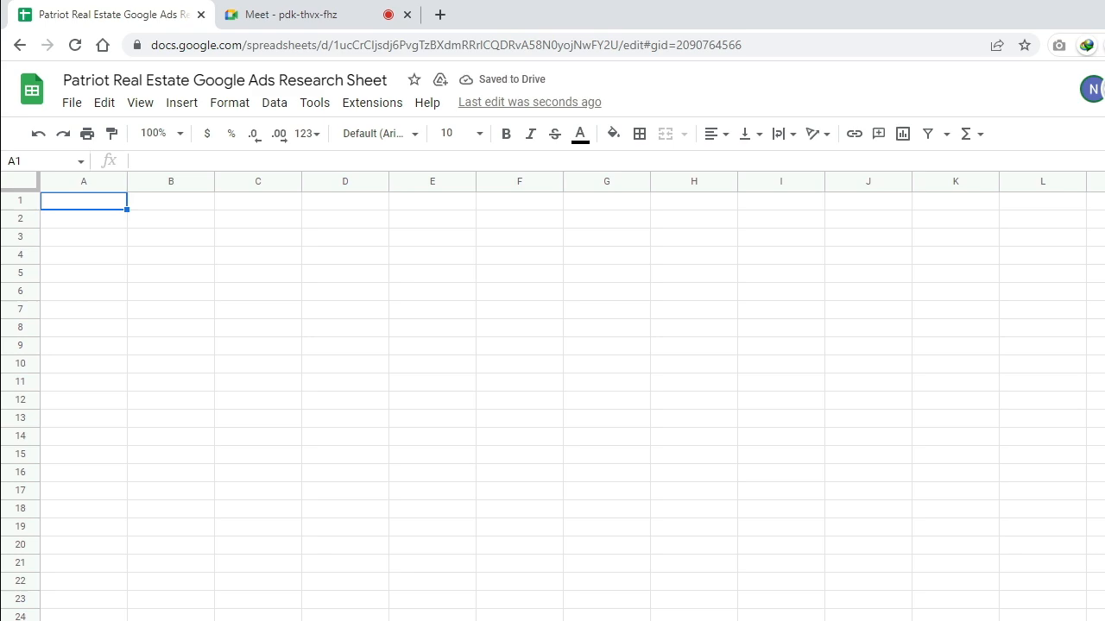
right_click(690, 620)
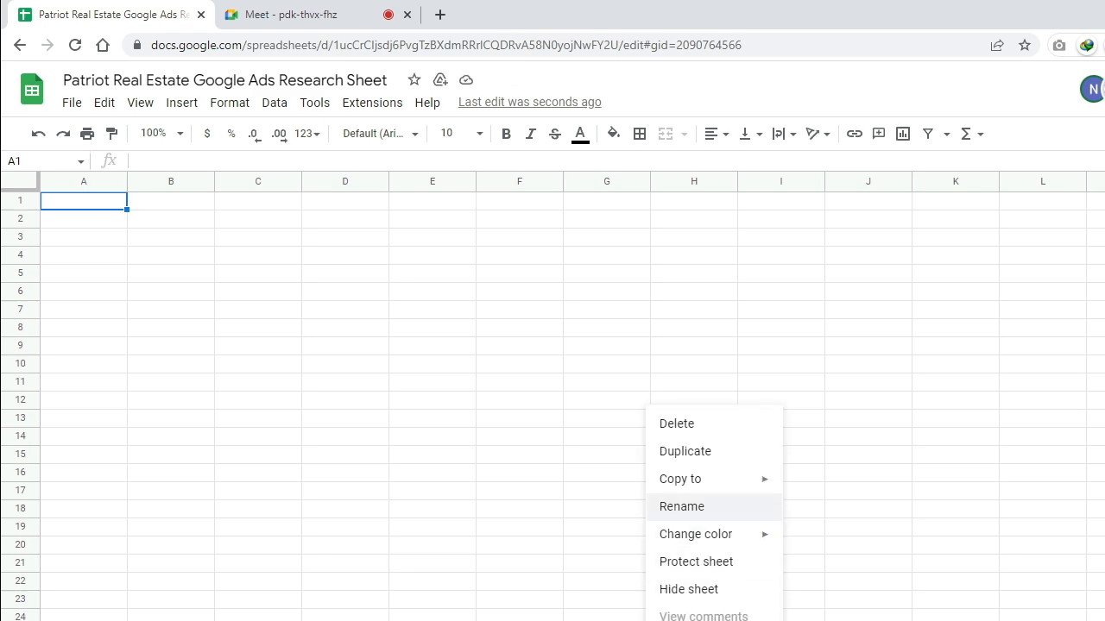
click(691, 507)
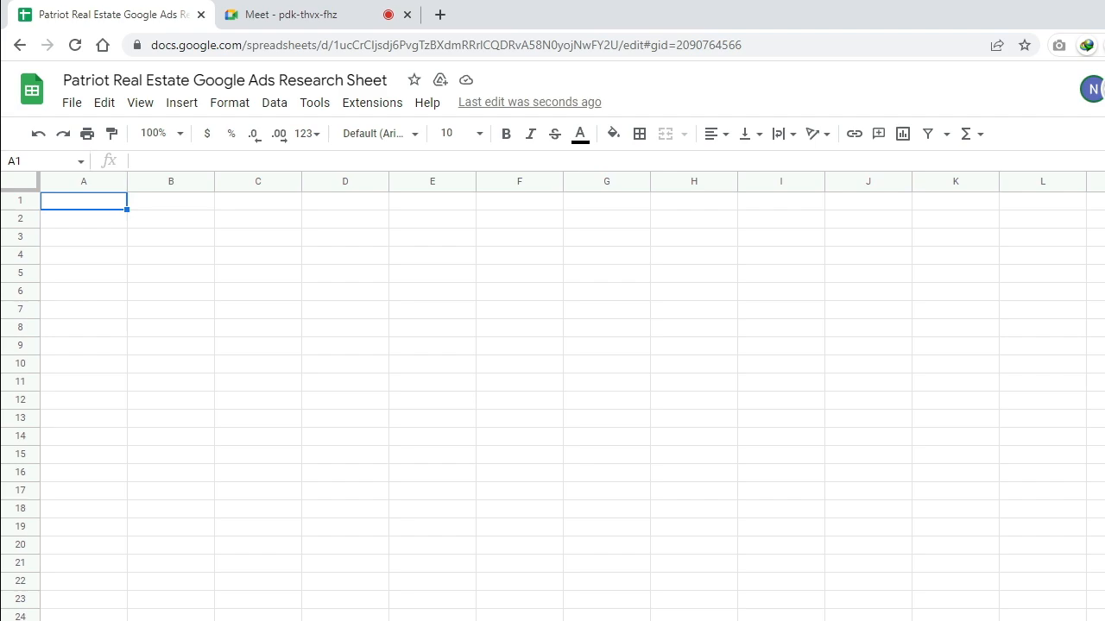
click(782, 564)
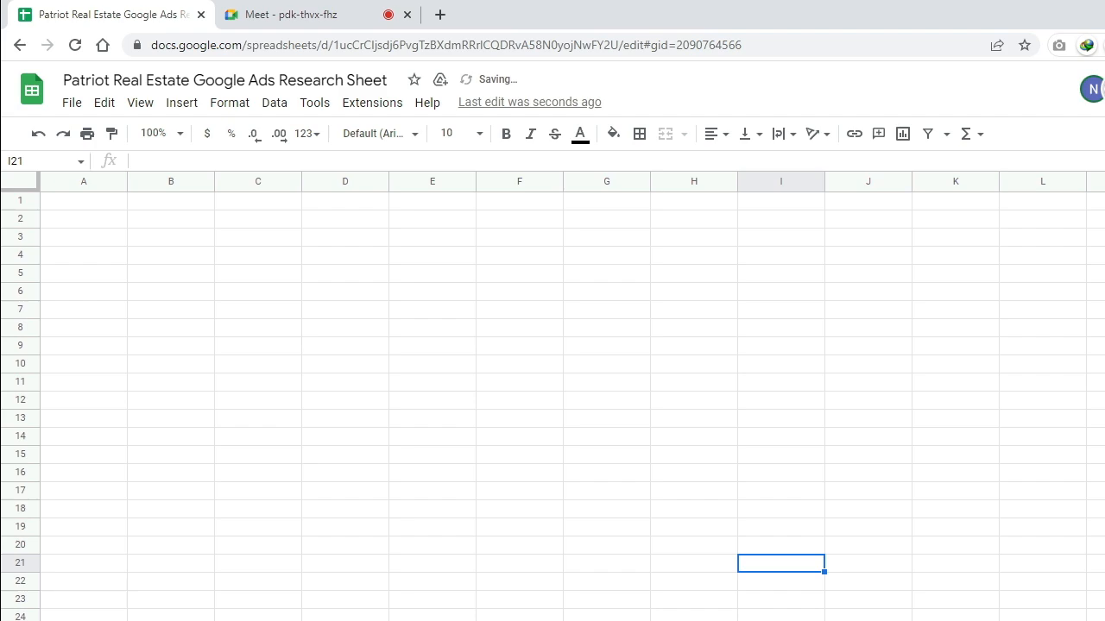
Enter the header "Keywords Ideas" in cell A1 of the new sheet and widen column A to roughly four times its width.
click(84, 201)
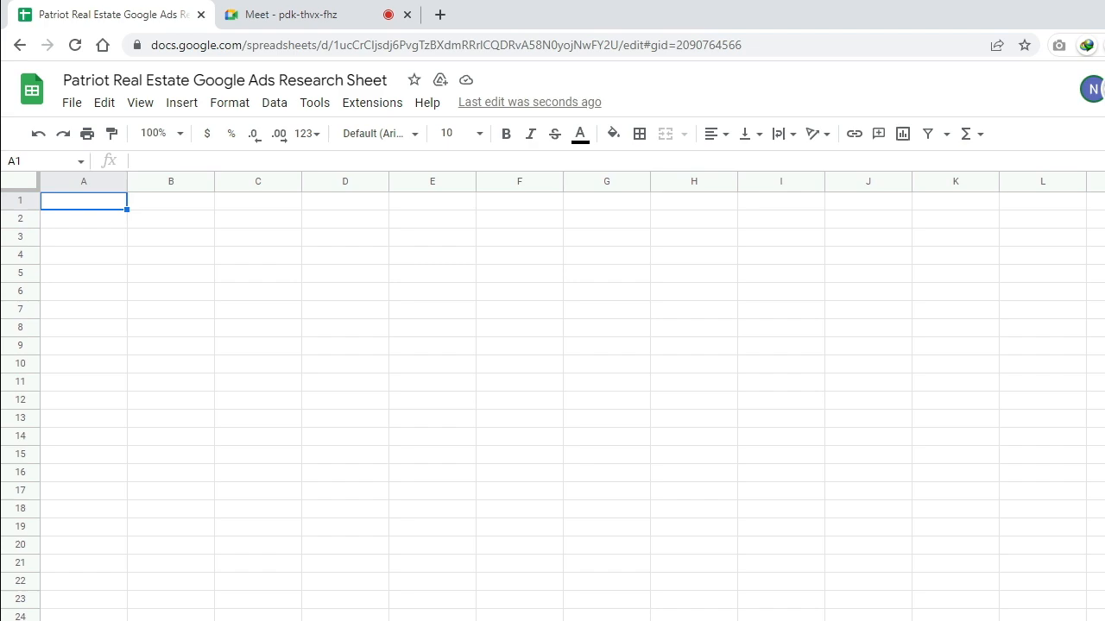
text(K)
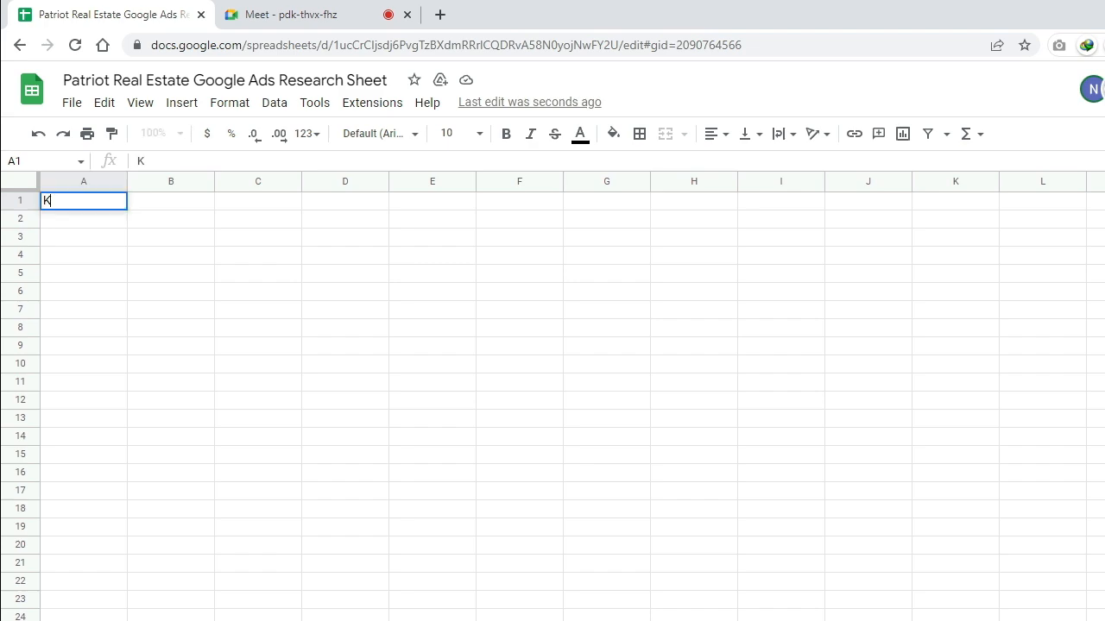
text(eywords Id)
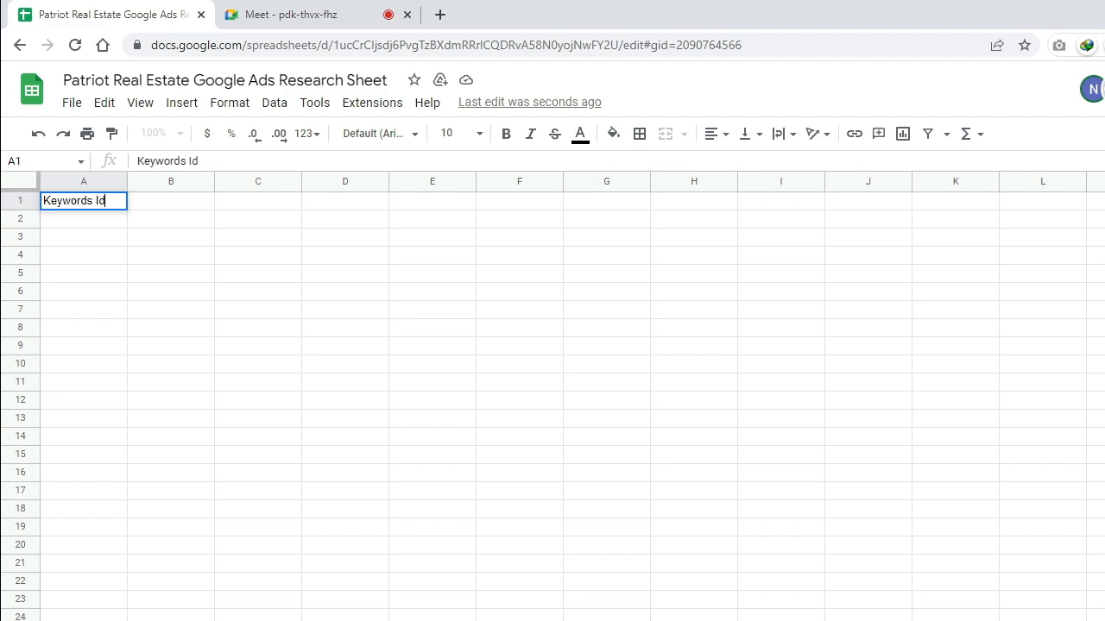
text(eas)
click(258, 256)
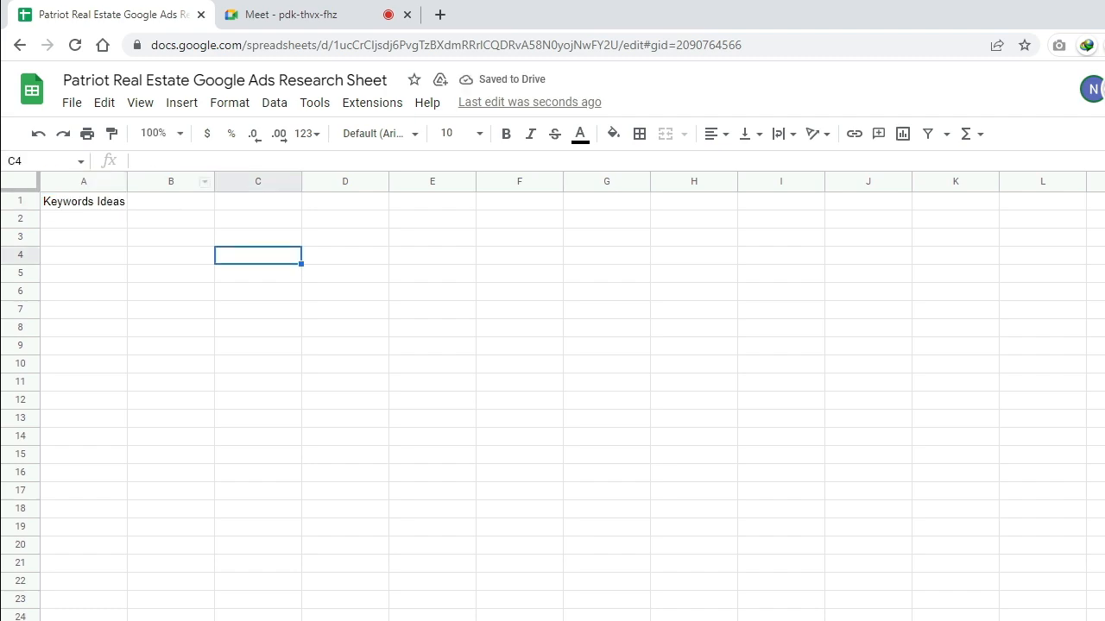
drag(83, 181, 432, 181)
click(432, 291)
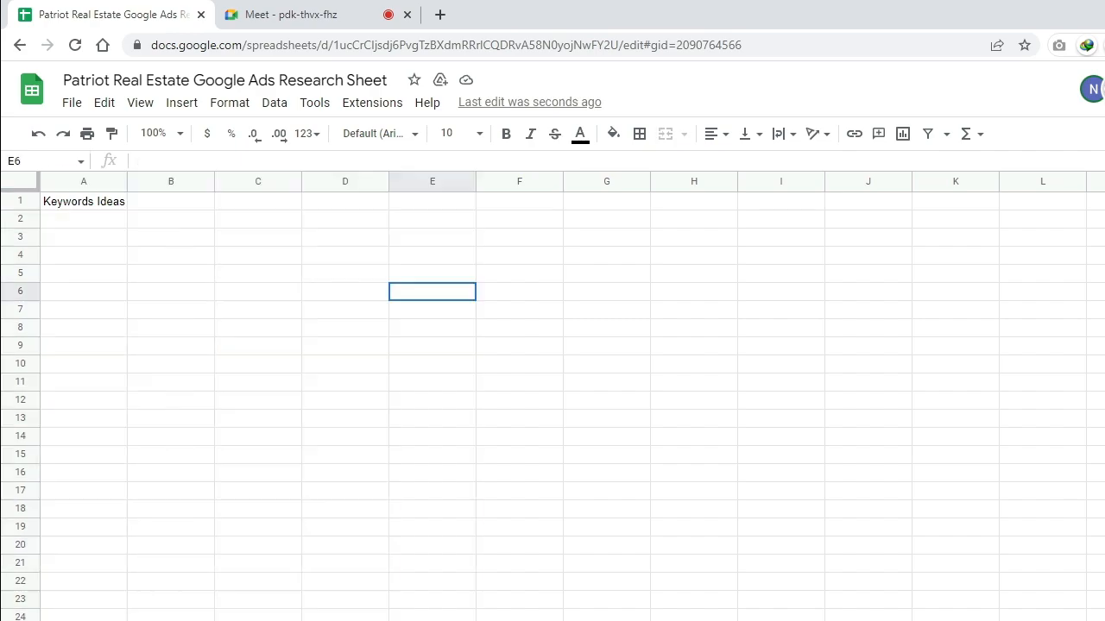
drag(126, 181, 380, 182)
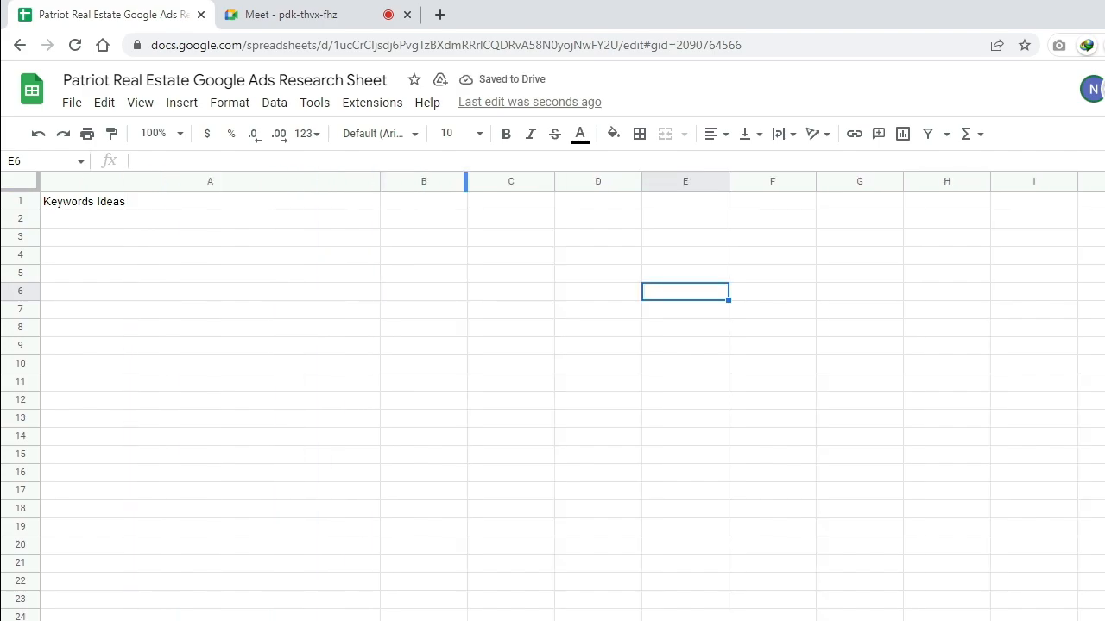
Widen column B to about double its width and enter the header "Source" in B1.
drag(466, 182, 558, 182)
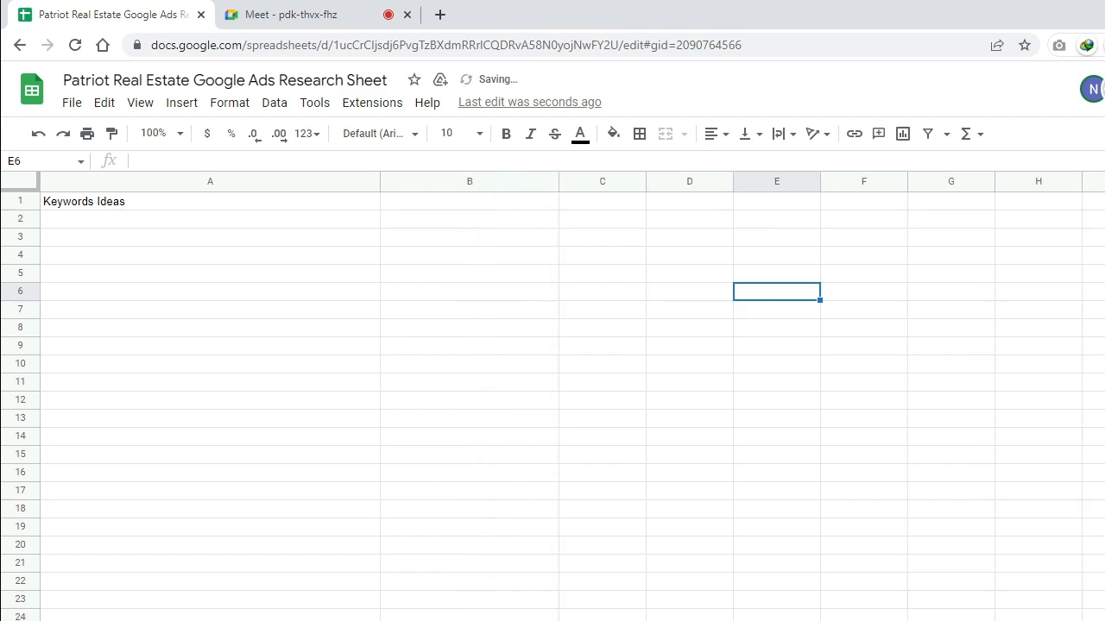
click(470, 201)
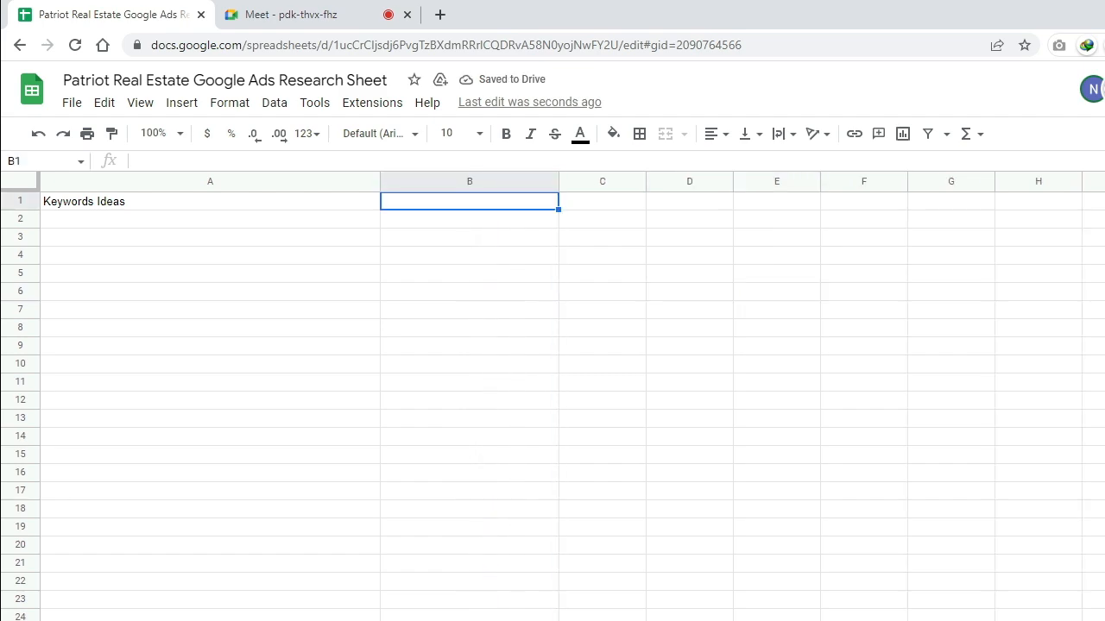
text(Sout)
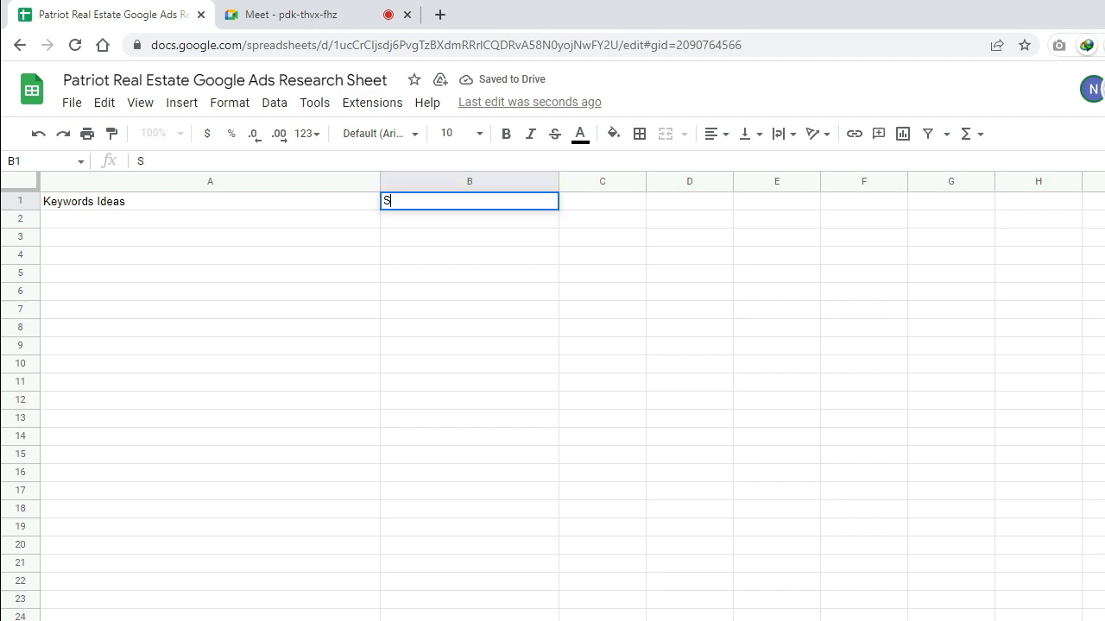
text(rce)
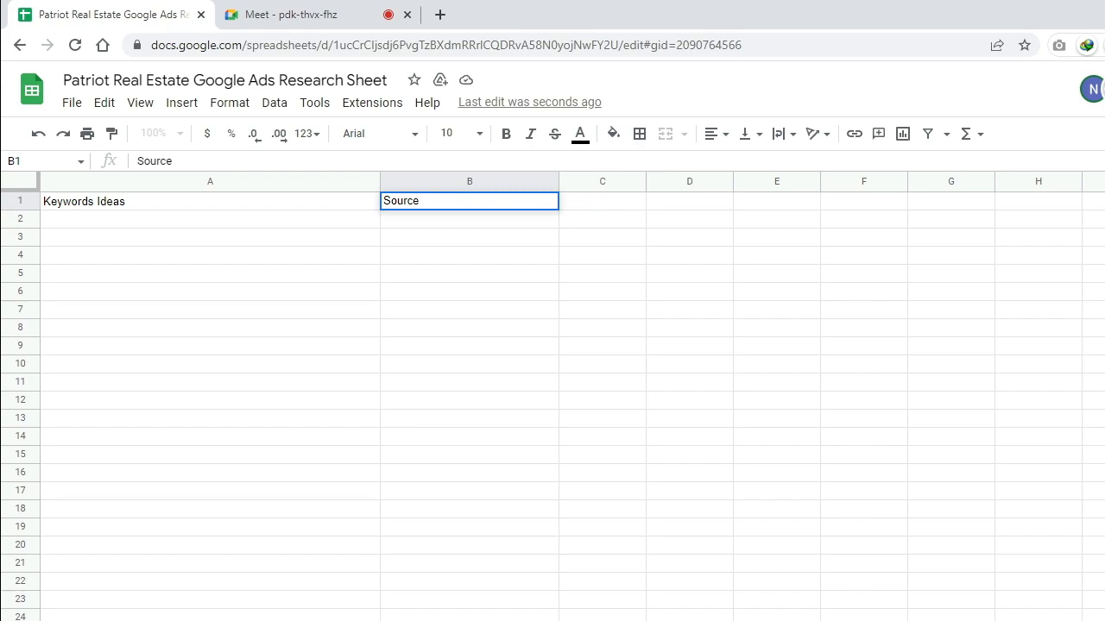
click(864, 473)
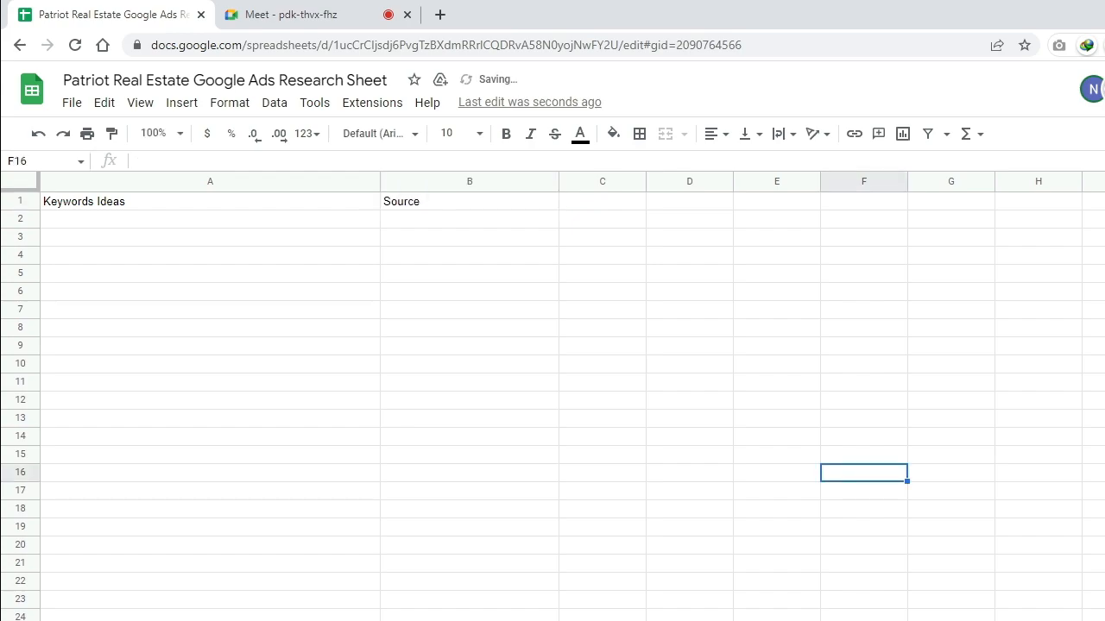
Widen column C to about double its width and enter the header "Adgroup" in C1.
drag(646, 182, 739, 181)
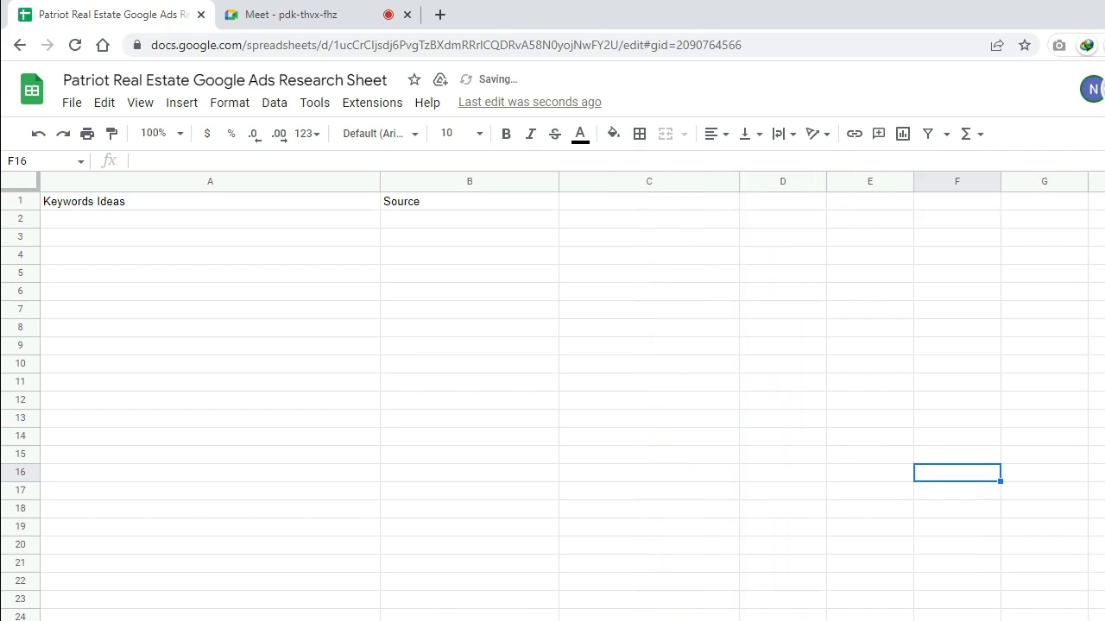
click(649, 201)
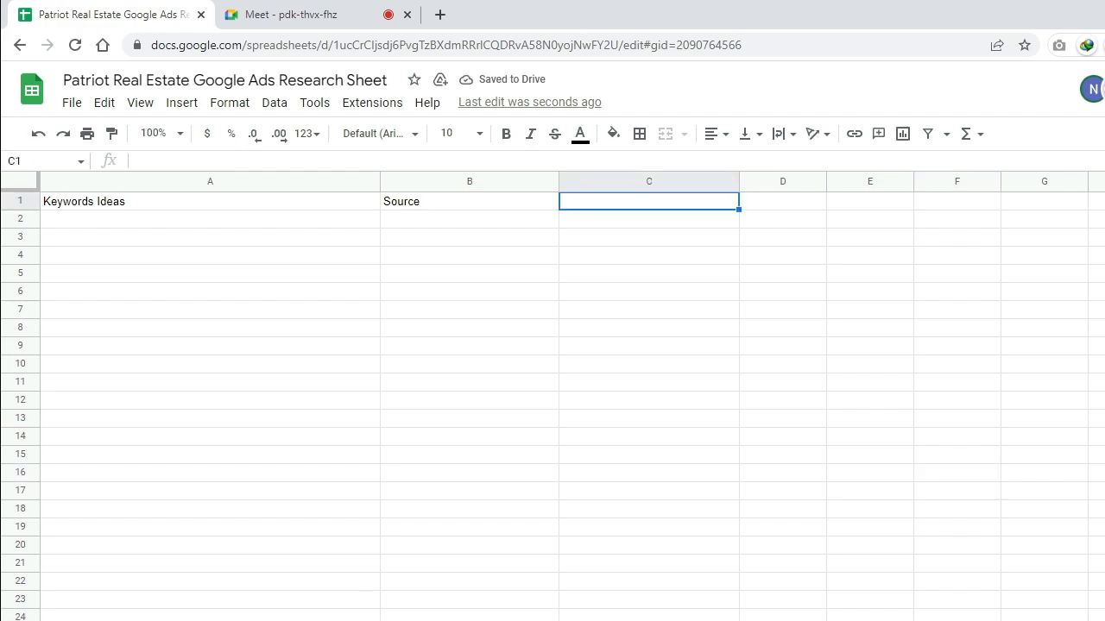
text(A)
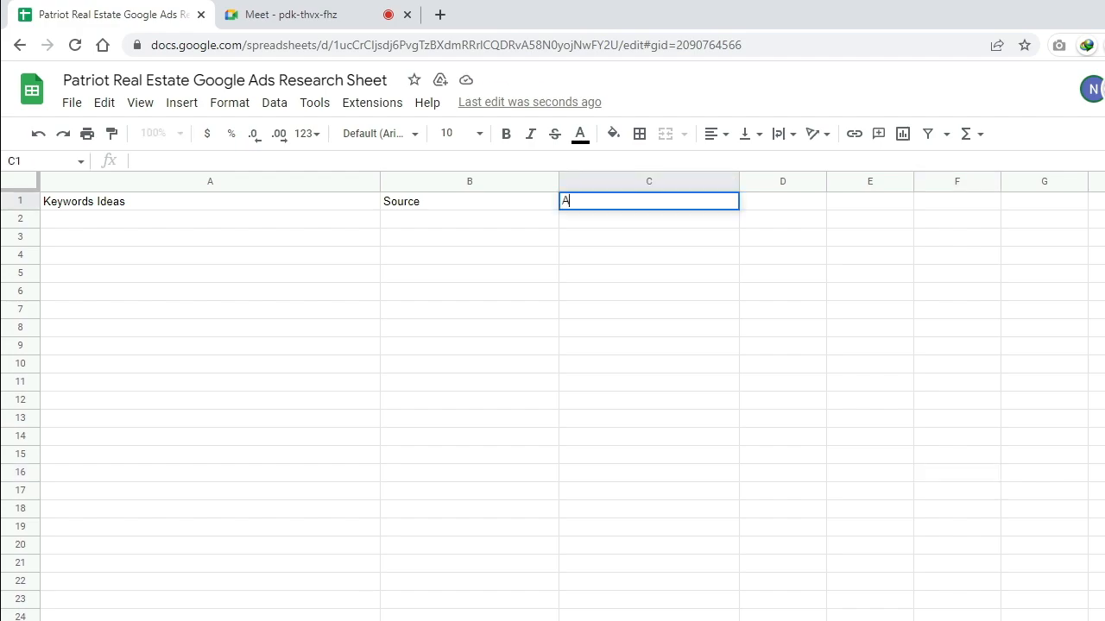
text(dgroup)
click(783, 346)
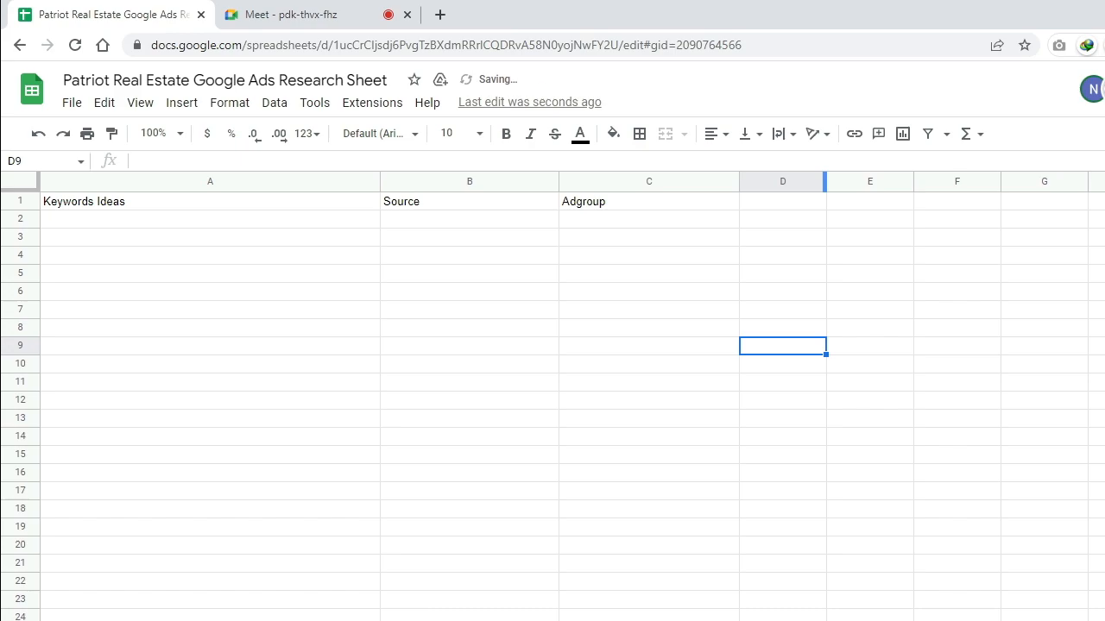
Widen column D, slightly narrow column C, and enter the header "Negative" in D1.
drag(825, 182, 917, 181)
click(827, 202)
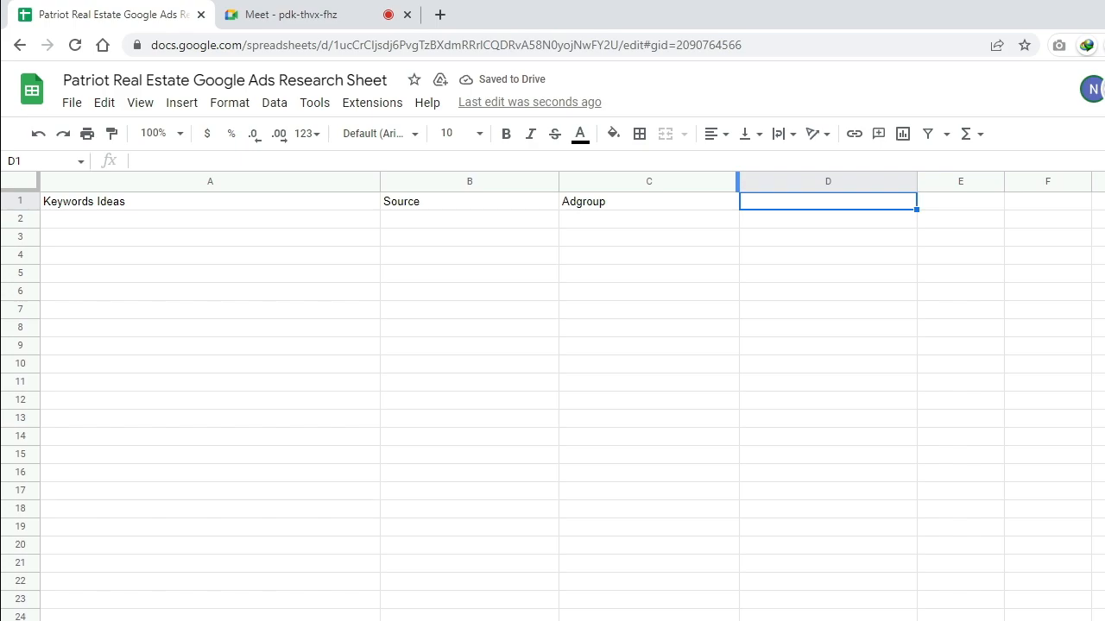
drag(738, 181, 703, 181)
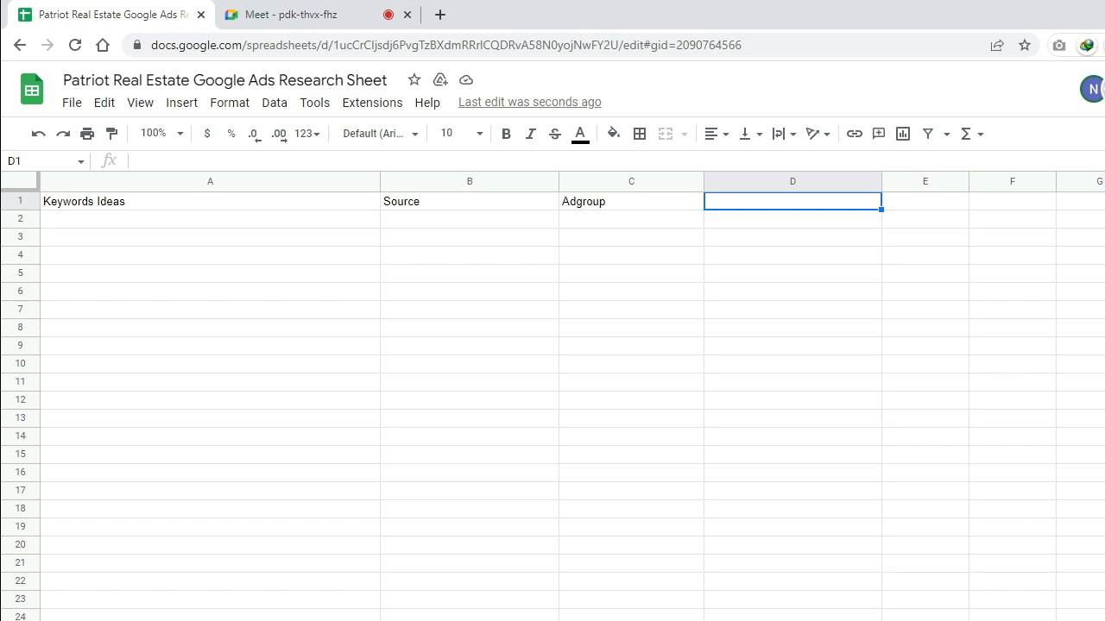
text(Ne)
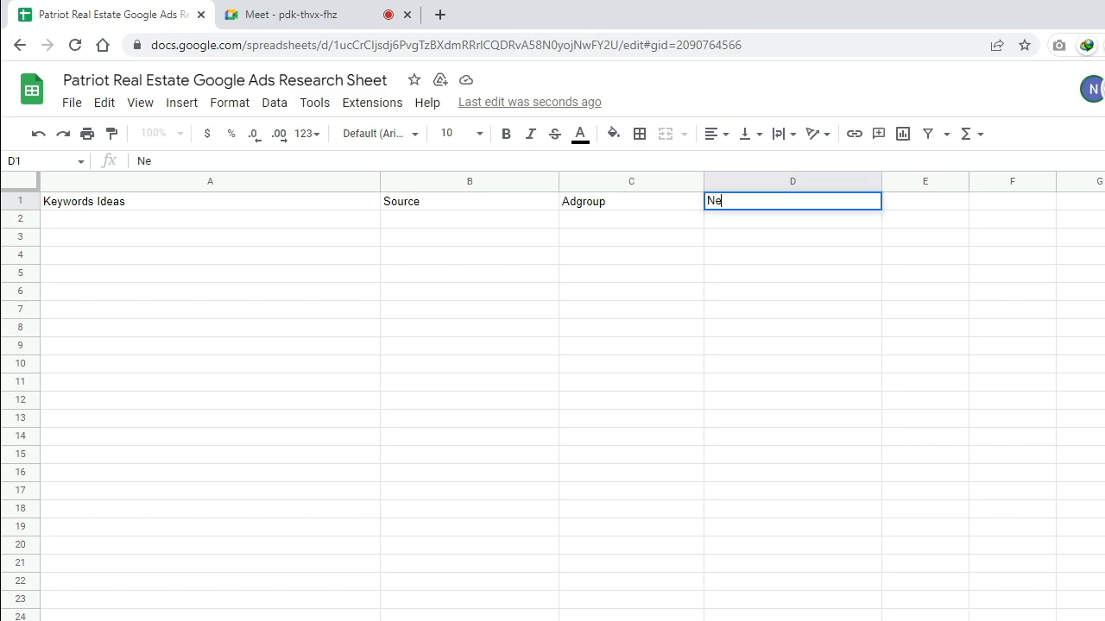
text(gative)
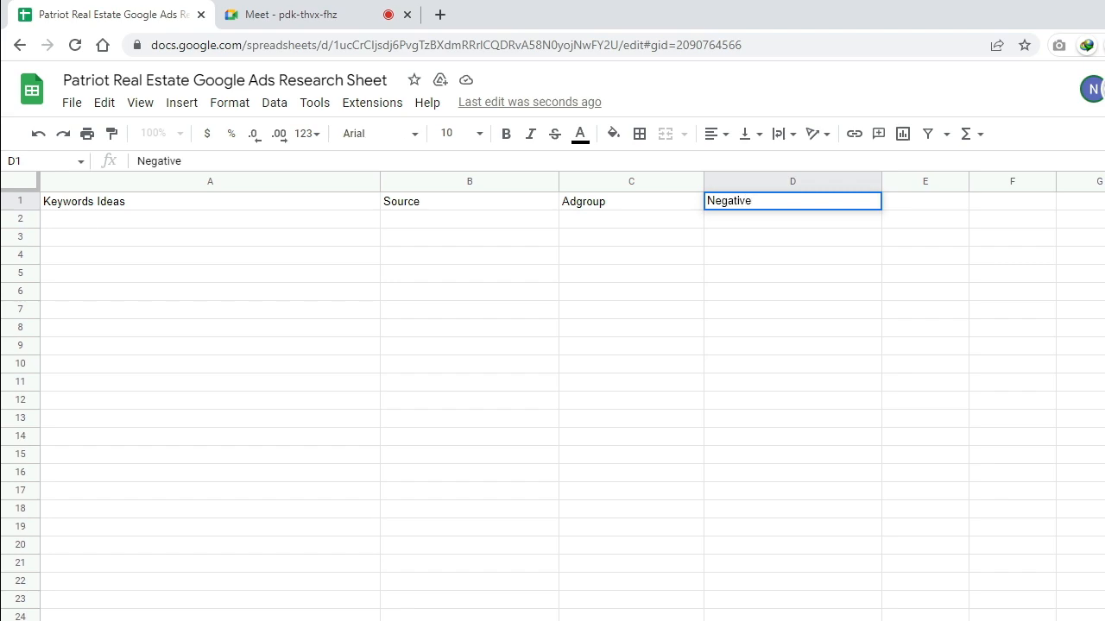
key(Return)
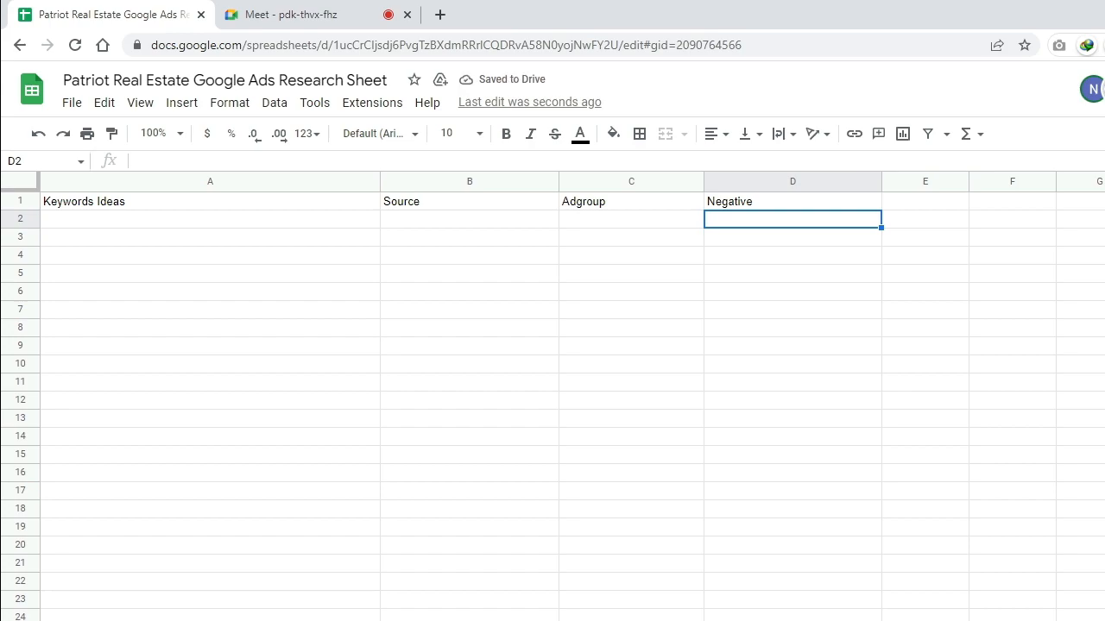
Center the header cells A1:D1 horizontally and make them bold.
click(209, 201)
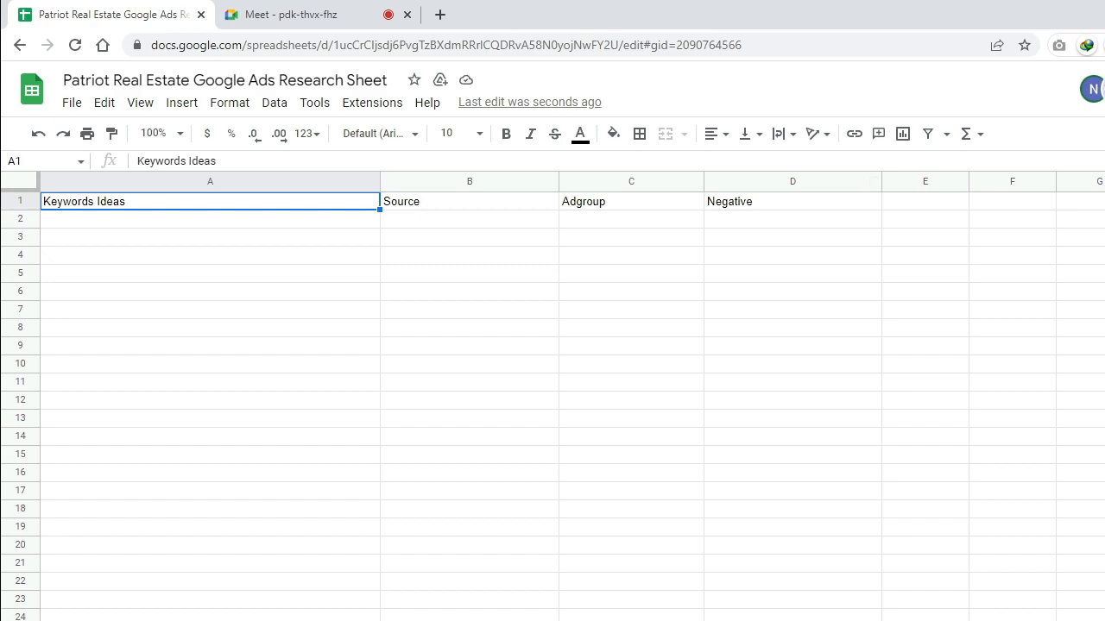
key(ctrl+shift+Right)
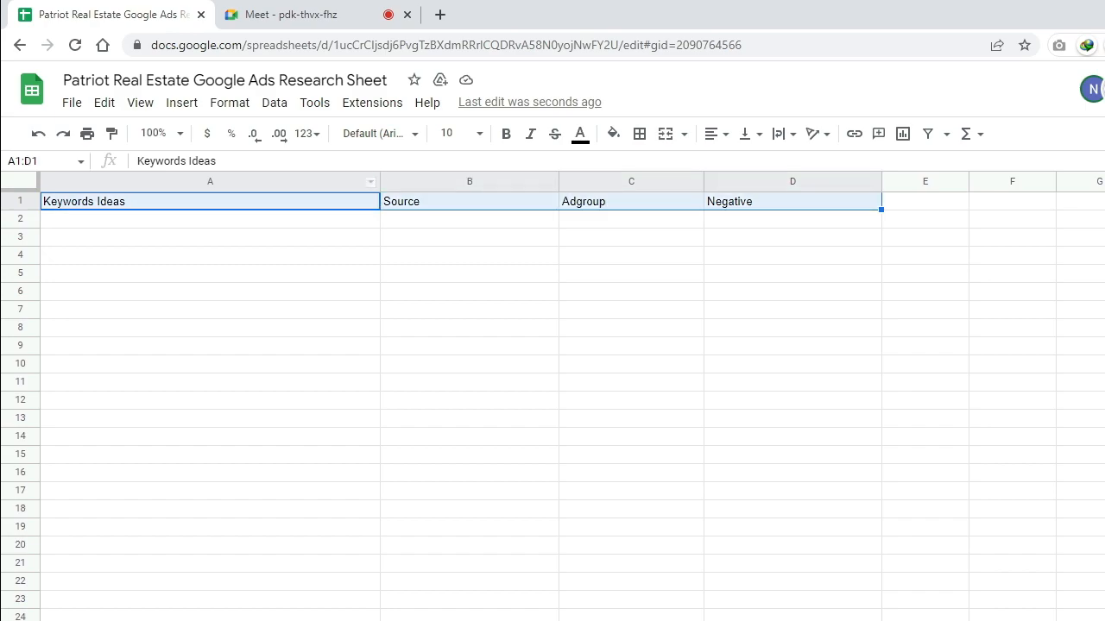
click(716, 134)
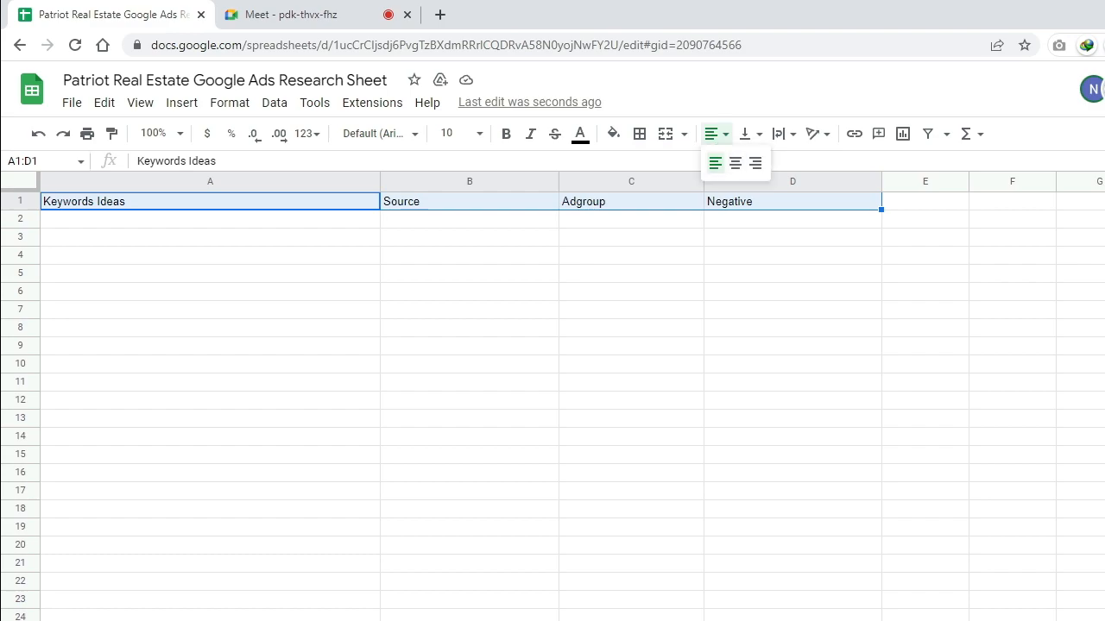
click(735, 163)
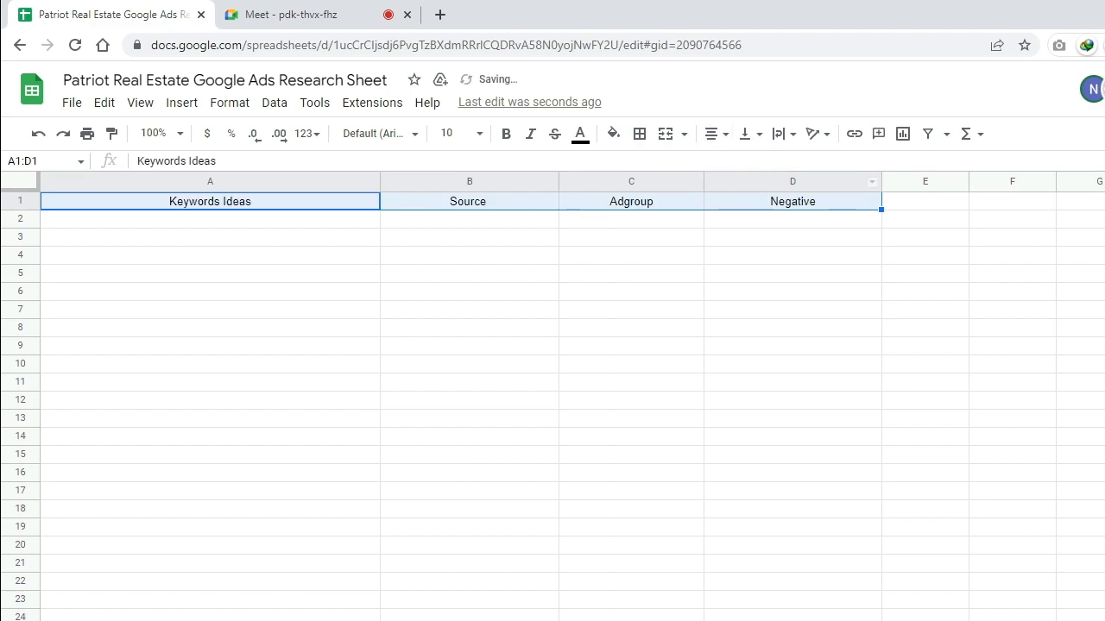
click(505, 134)
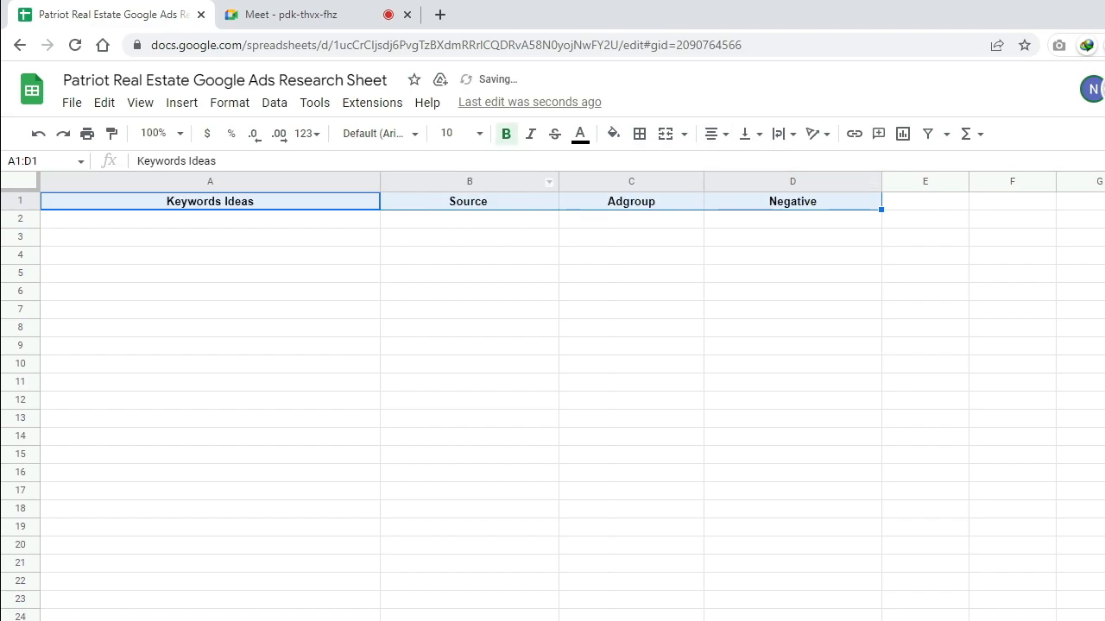
click(259, 292)
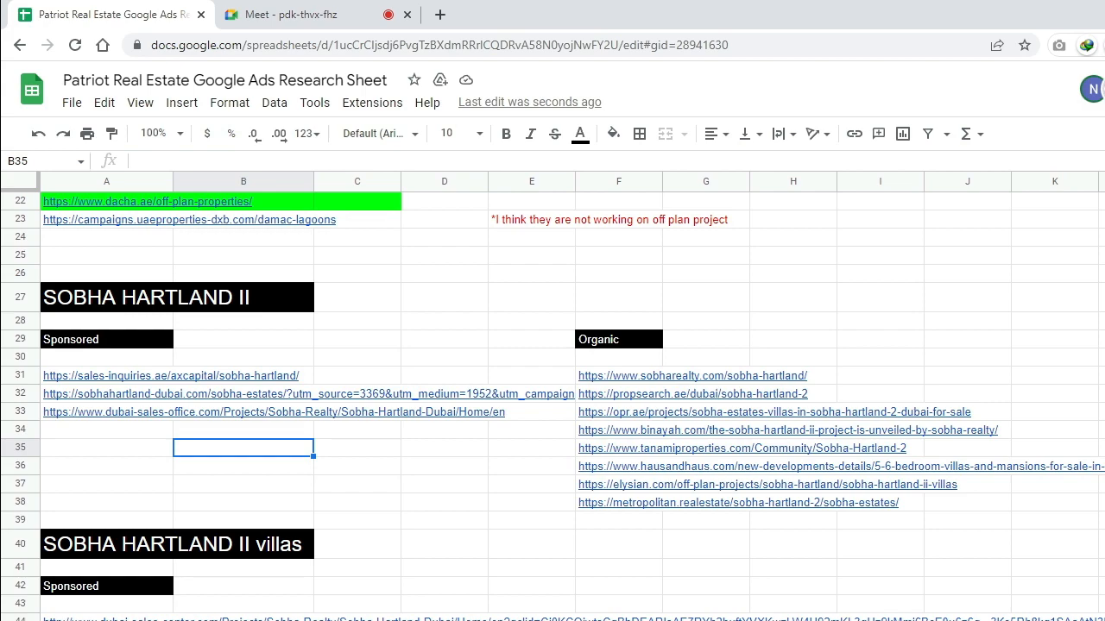
Switch to Semrush and examine the paid traffic trend, missing Top Opportunities keywords and keyword overlap of sobhahartland-dubai.com against sobharealty.com.
key(alt+Tab)
scroll(553, 341, down, 4)
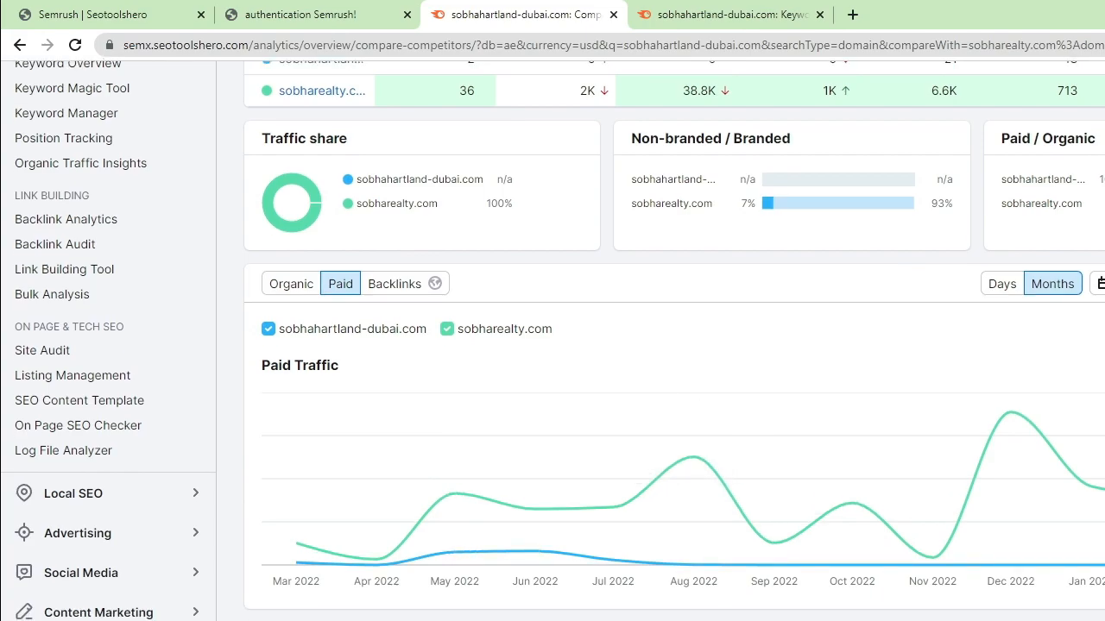
scroll(552, 345, down, 5)
scroll(553, 345, up, 2)
scroll(552, 345, up, 5)
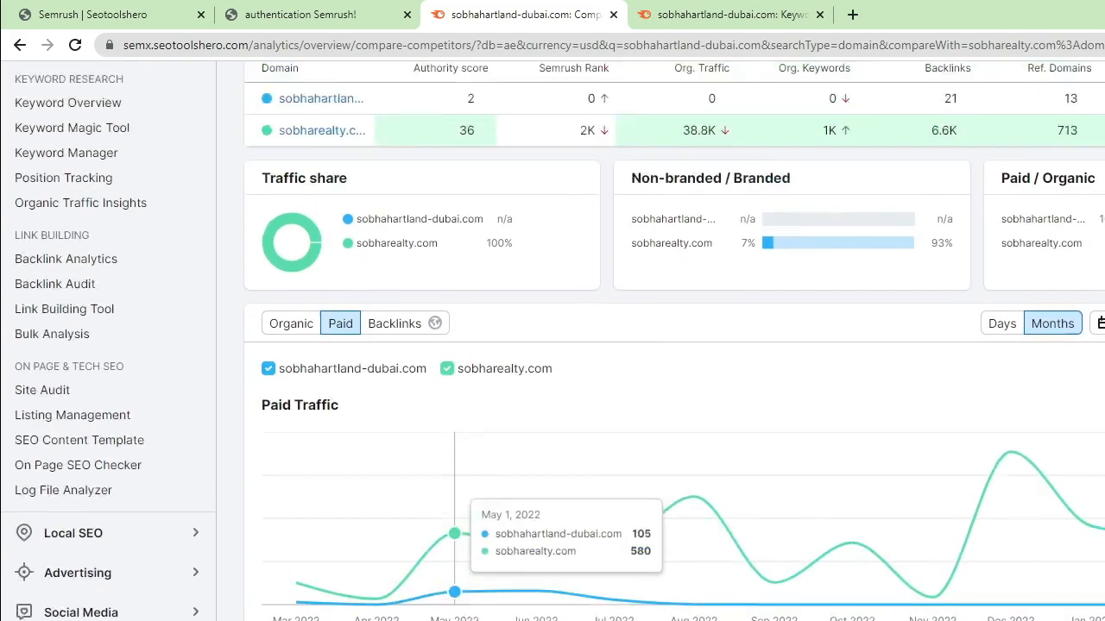
scroll(552, 345, down, 7)
scroll(552, 345, down, 2)
scroll(552, 346, up, 2)
scroll(422, 432, up, 4)
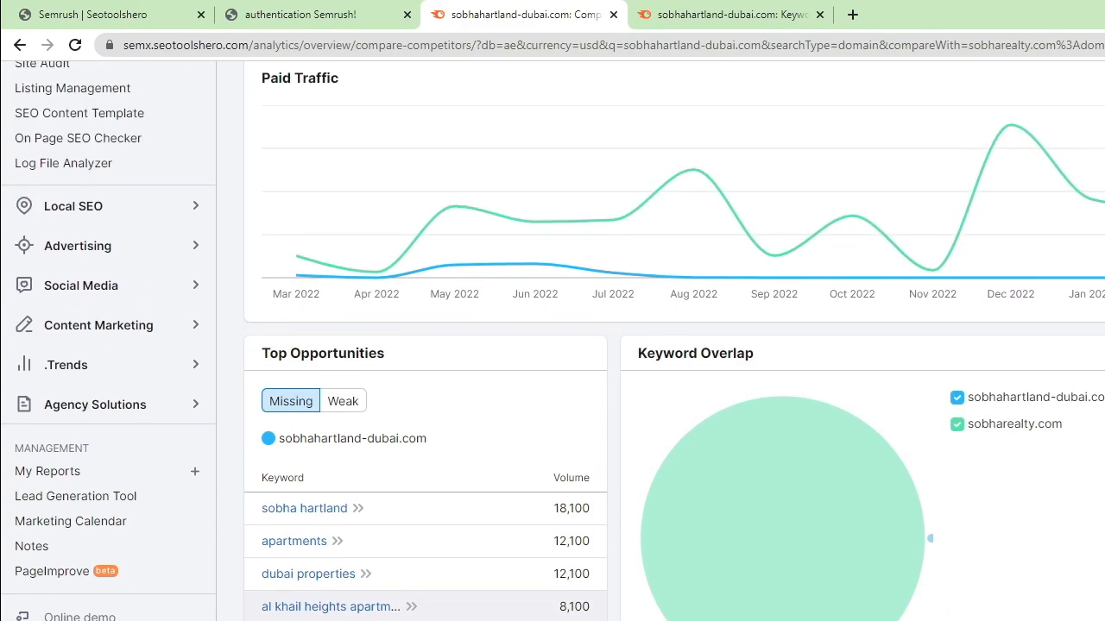
scroll(423, 432, down, 3)
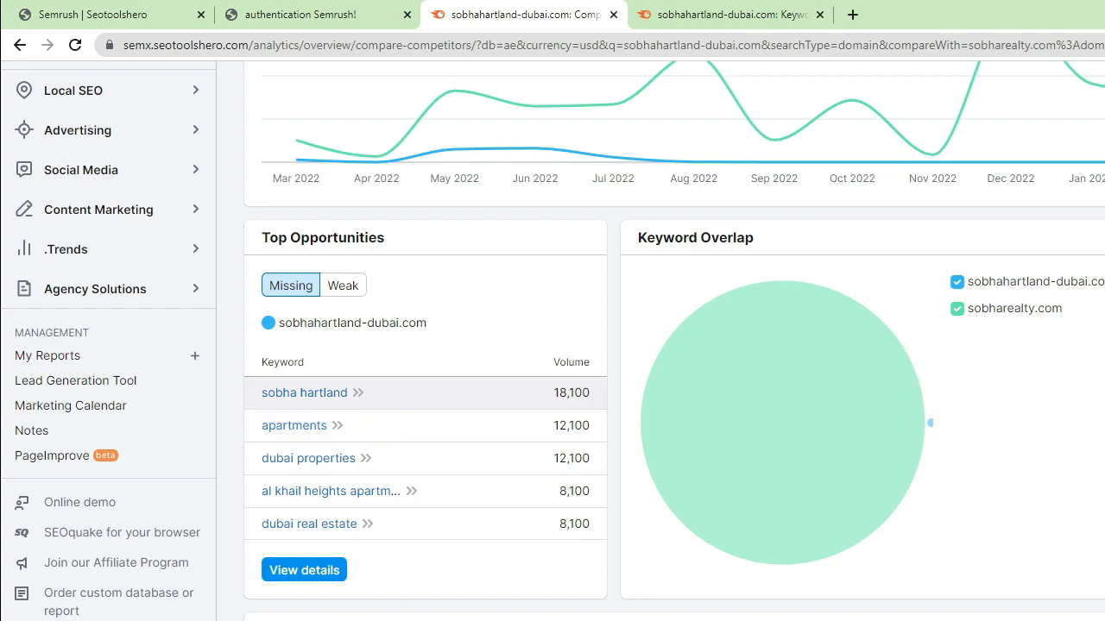
scroll(423, 392, up, 2)
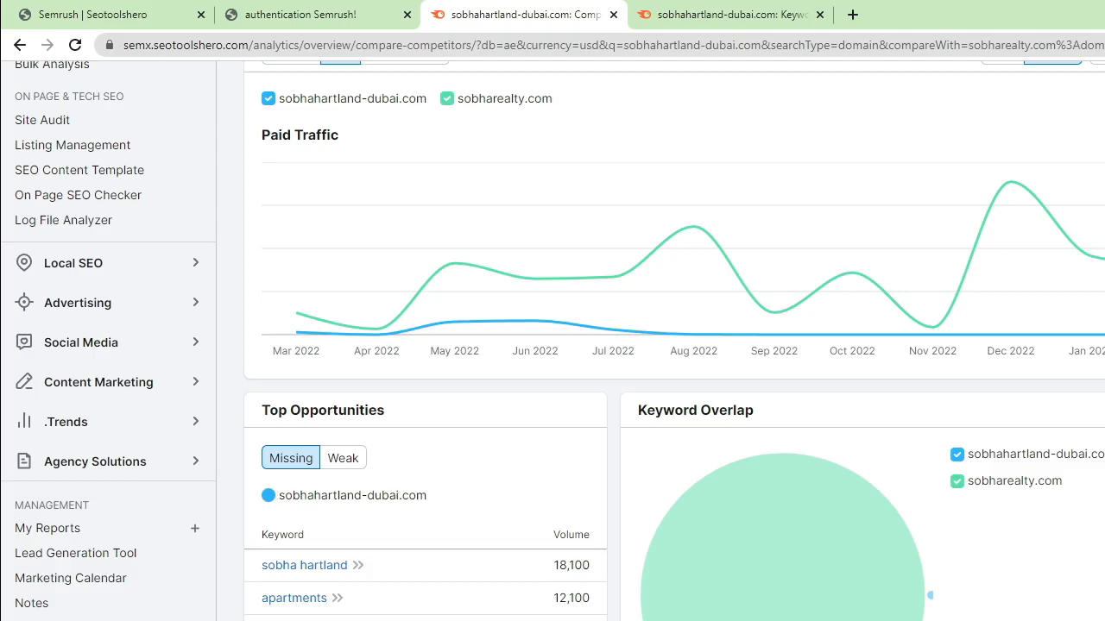
Switch back to the research spreadsheet and review the competitor links listed under SOBHA HARTLAND II and SOBHA HARTLAND II villas.
key(alt+Tab)
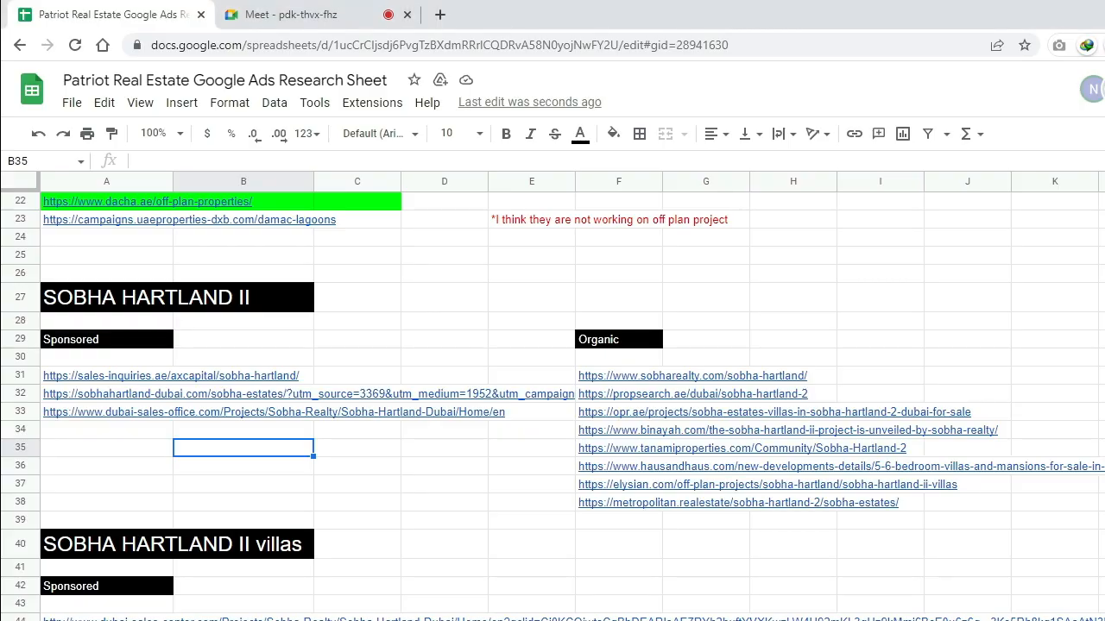
scroll(553, 406, down, 1)
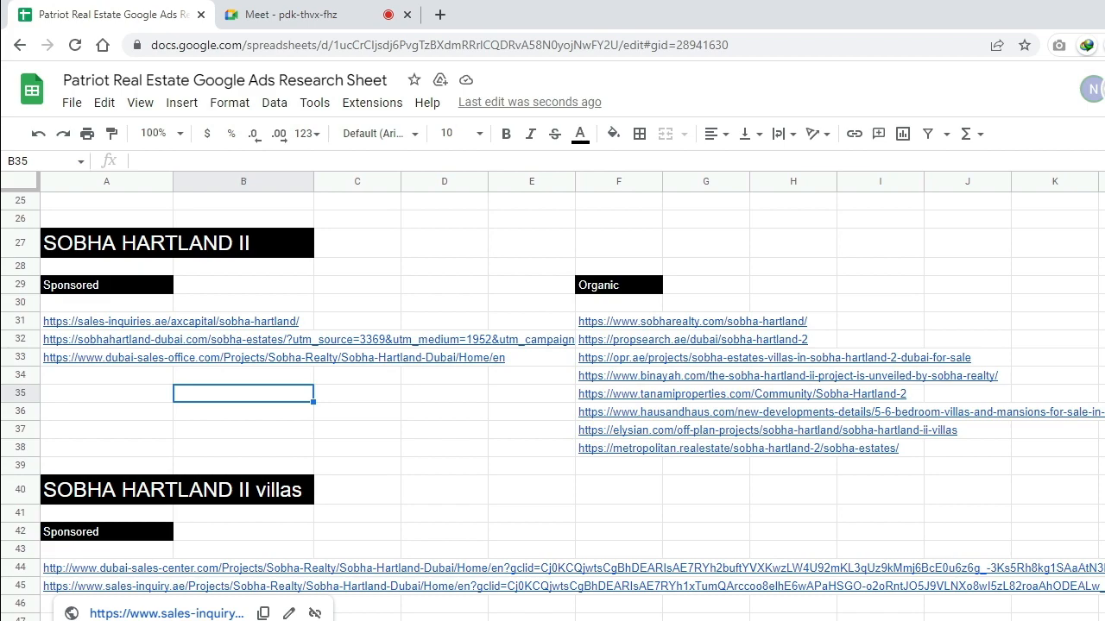
click(532, 620)
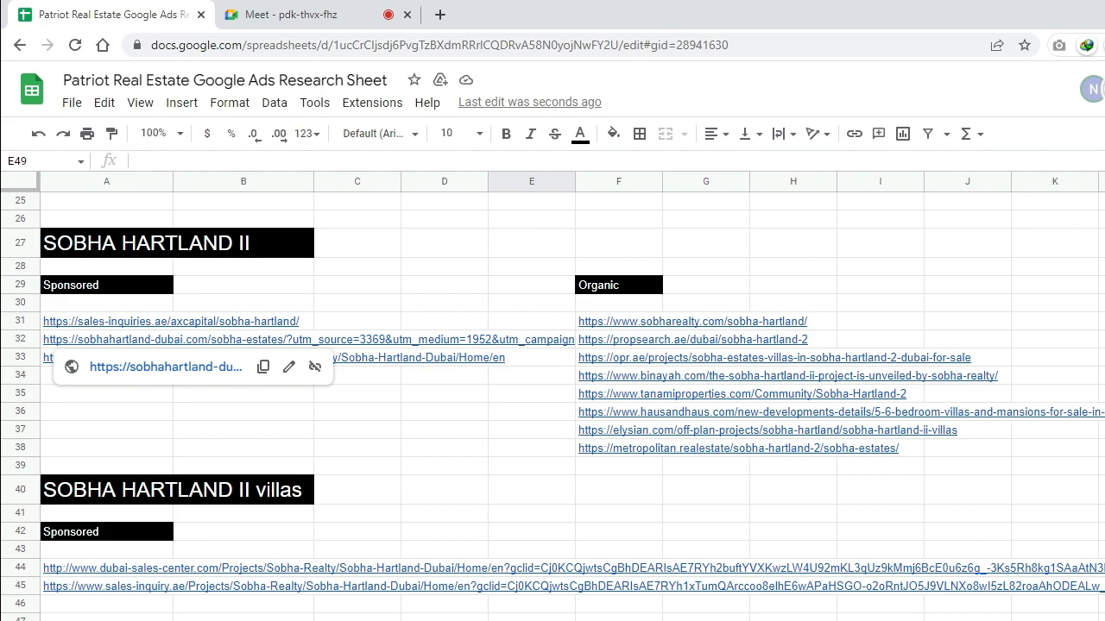
click(445, 491)
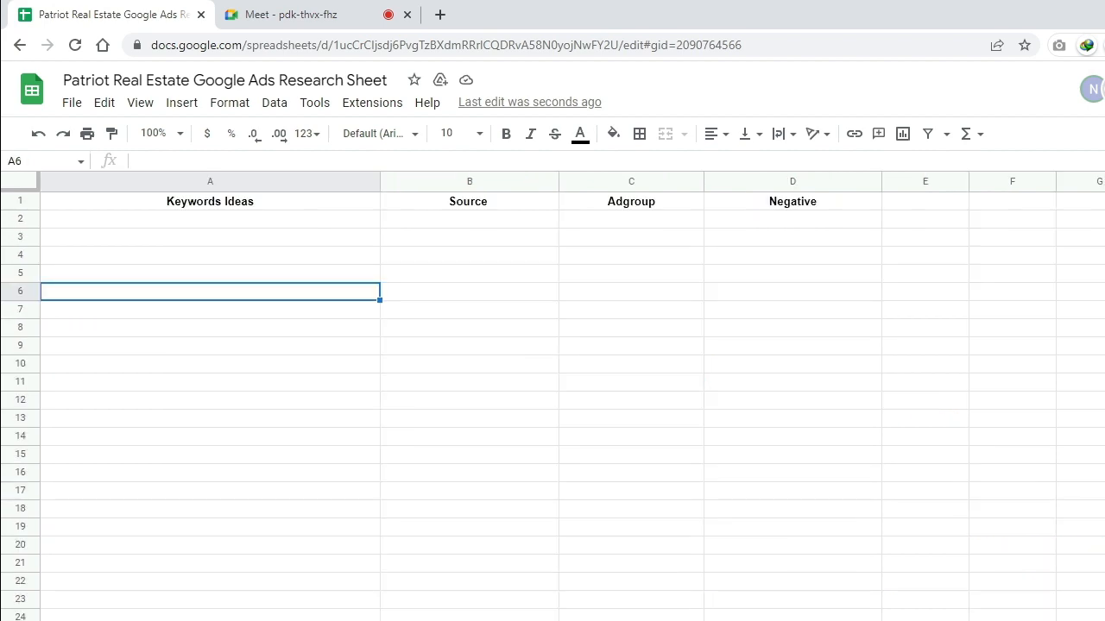
scroll(553, 397, down, 8)
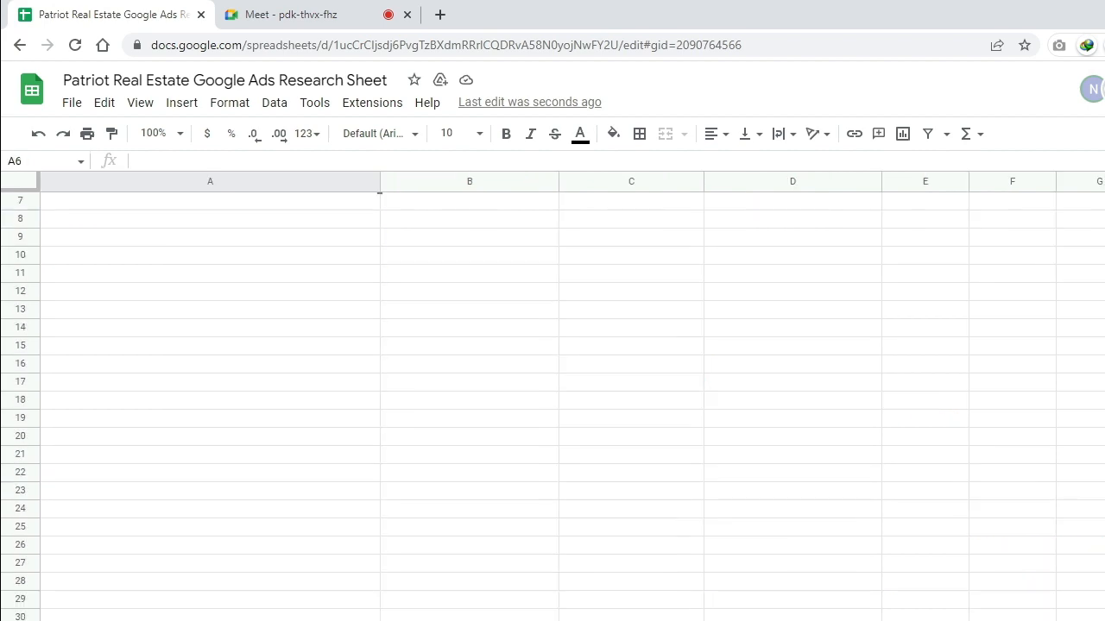
scroll(552, 397, down, 4)
scroll(552, 397, up, 8)
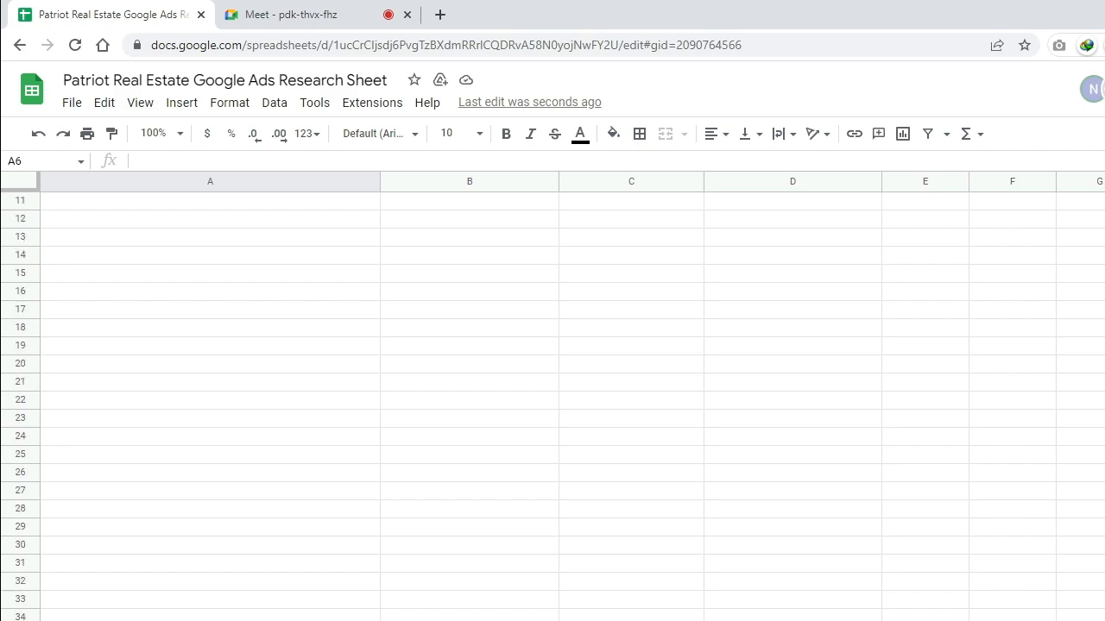
scroll(552, 397, up, 4)
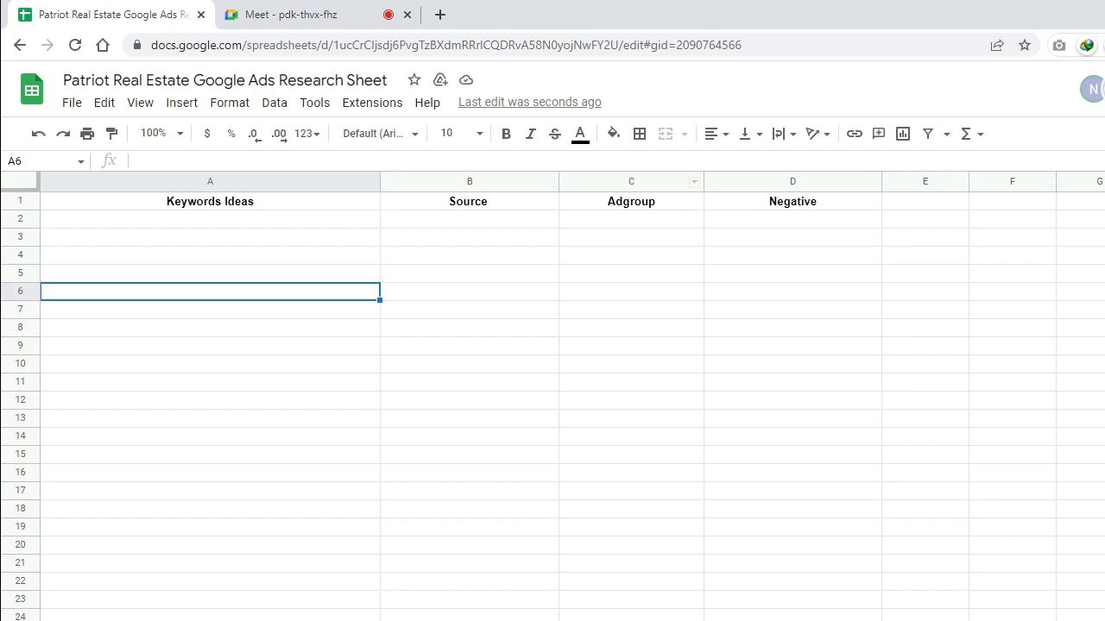
Slightly widen column E of the keyword ideas sheet and glance at the responsive search campaign ad template sheet.
mouse_move(967, 181)
mouse_down()
mouse_move(1046, 181)
mouse_move(971, 181)
mouse_up()
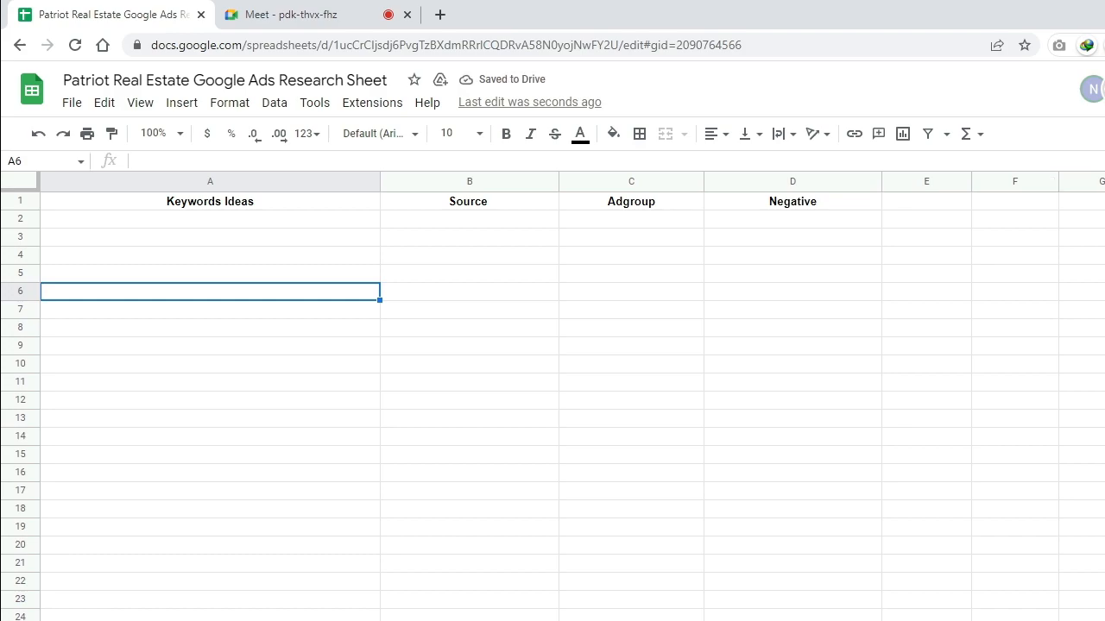
key(ctrl+shift+Page_Down)
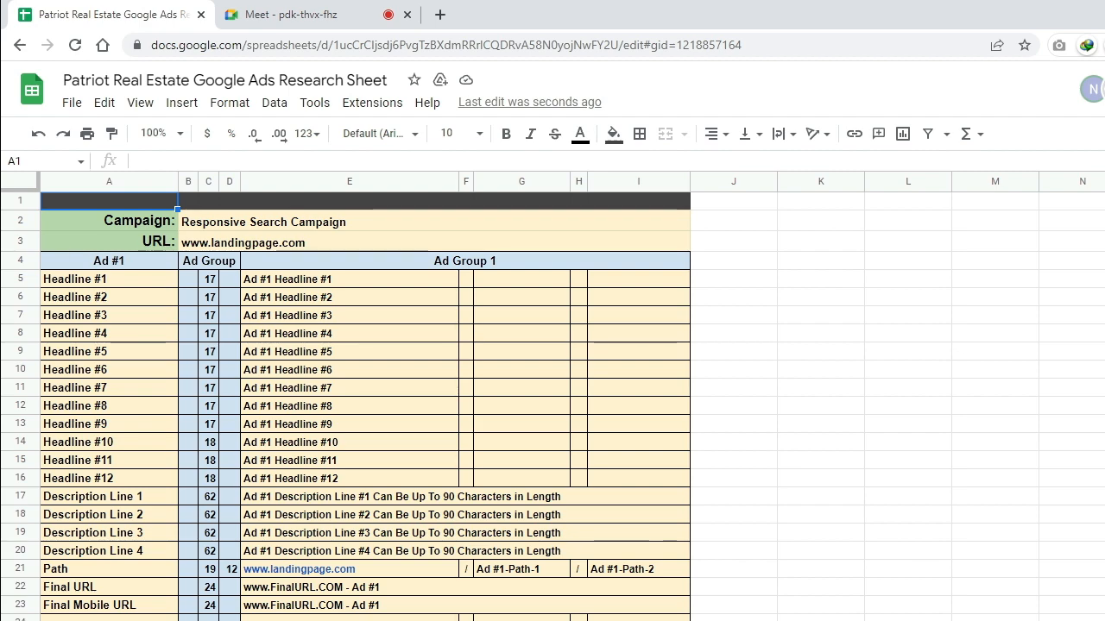
key(ctrl+shift+Page_Up)
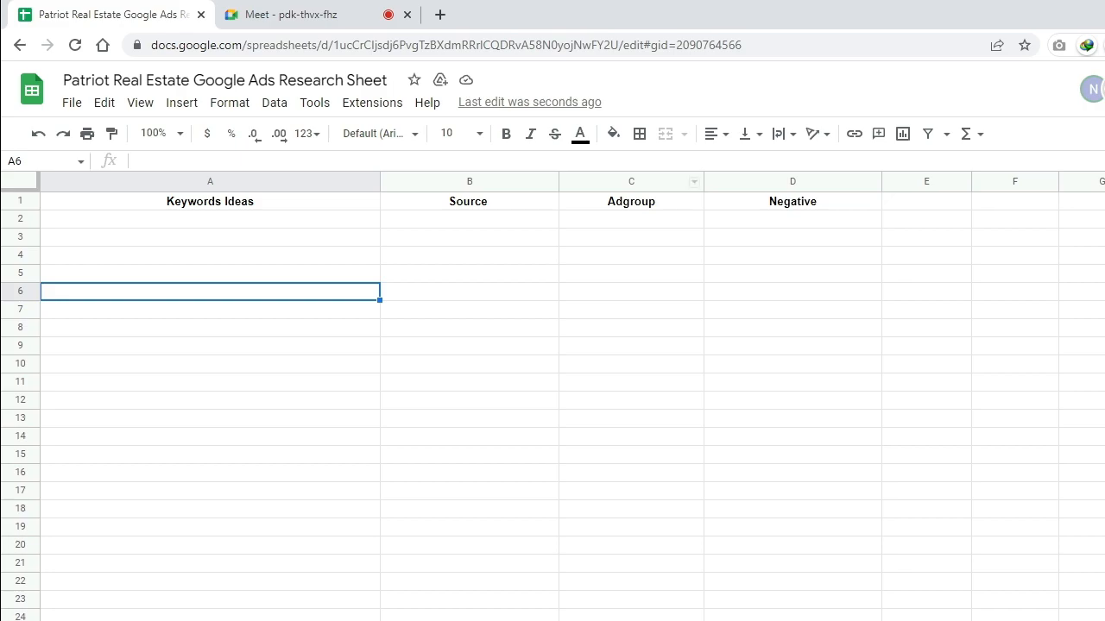
Switch to Semrush, review the domain comparison of sobhahartland-dubai.com and sobharealty.com, and view their paid Keyword Gap report.
key(alt+Tab)
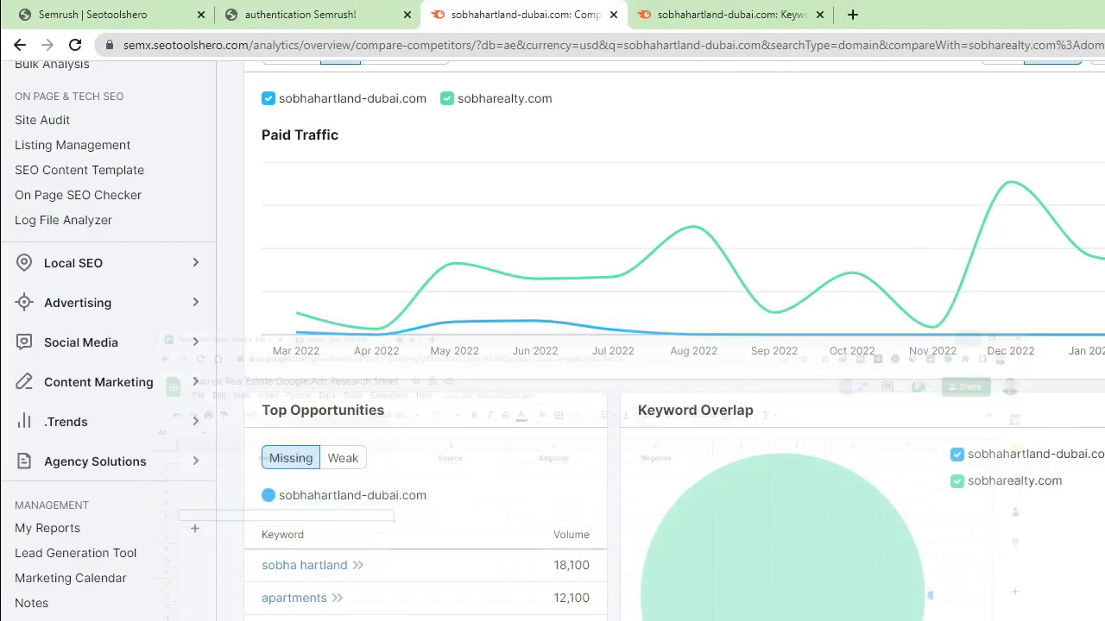
scroll(661, 345, up, 6)
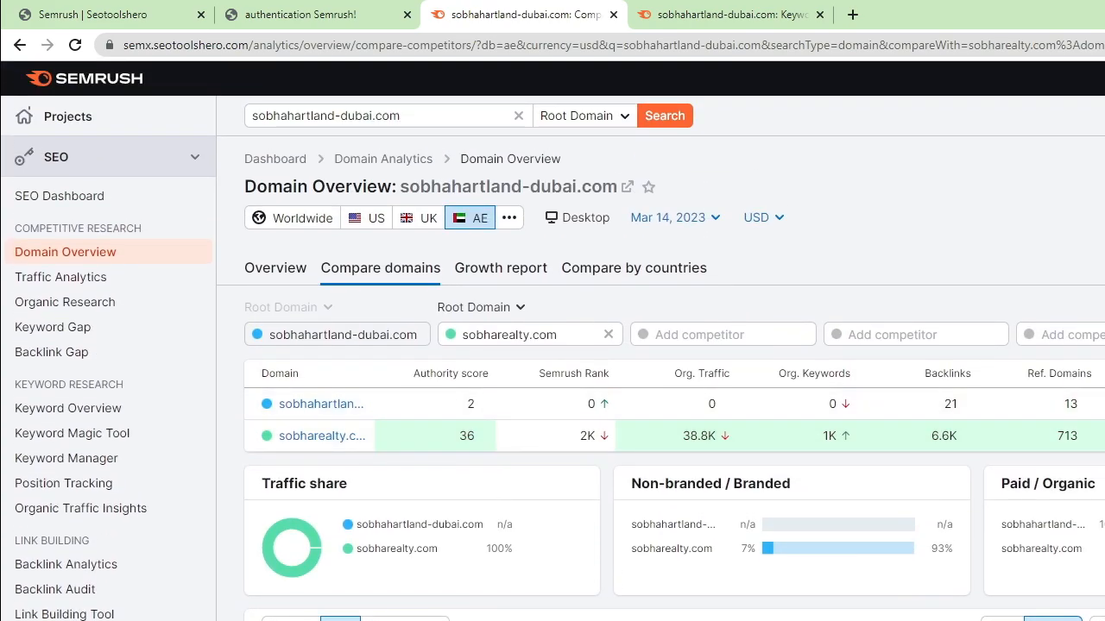
scroll(660, 346, down, 5)
scroll(660, 345, up, 5)
click(715, 13)
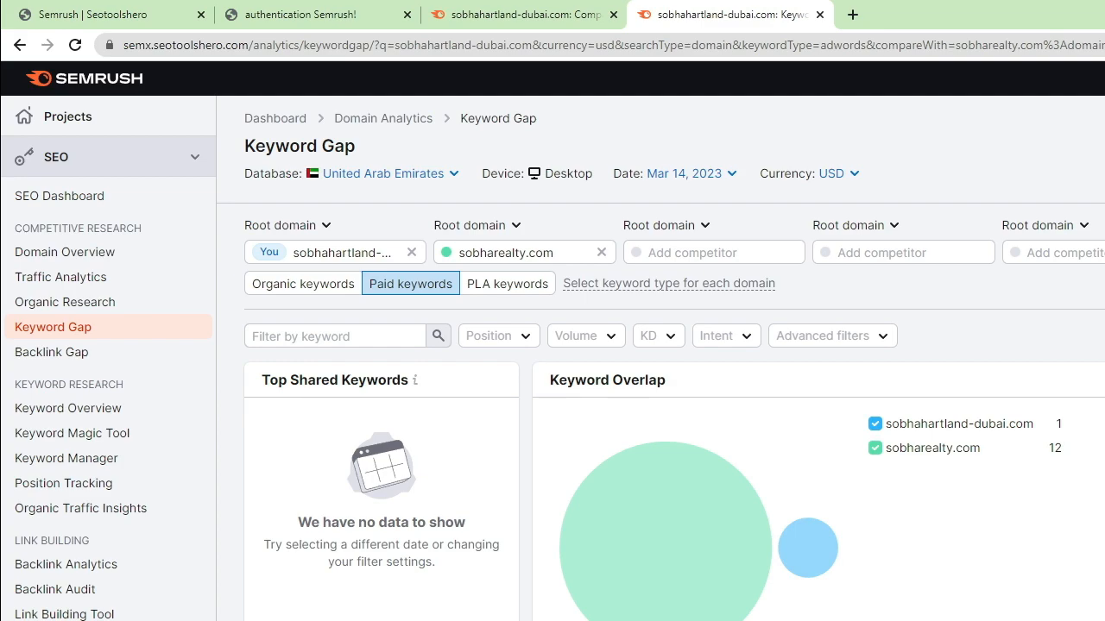
Switch back to the research spreadsheet and review the competitor links under Industry Keywords, SOBHA HARTLAND II and SOBHA HARTLAND II villas.
key(alt+Tab)
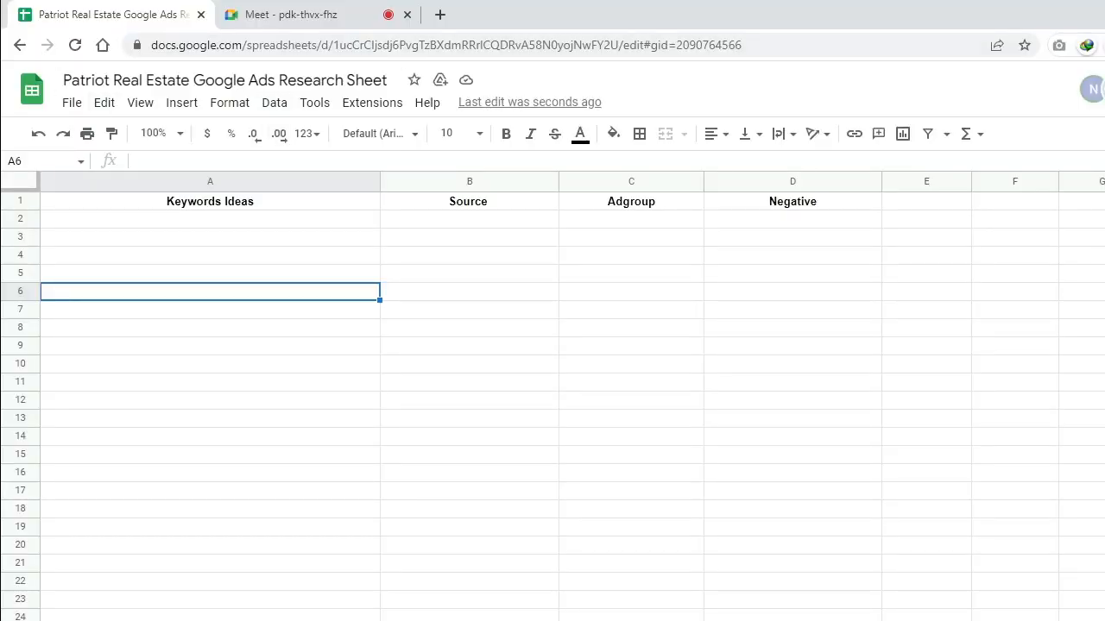
key(ctrl+shift+Page_Up)
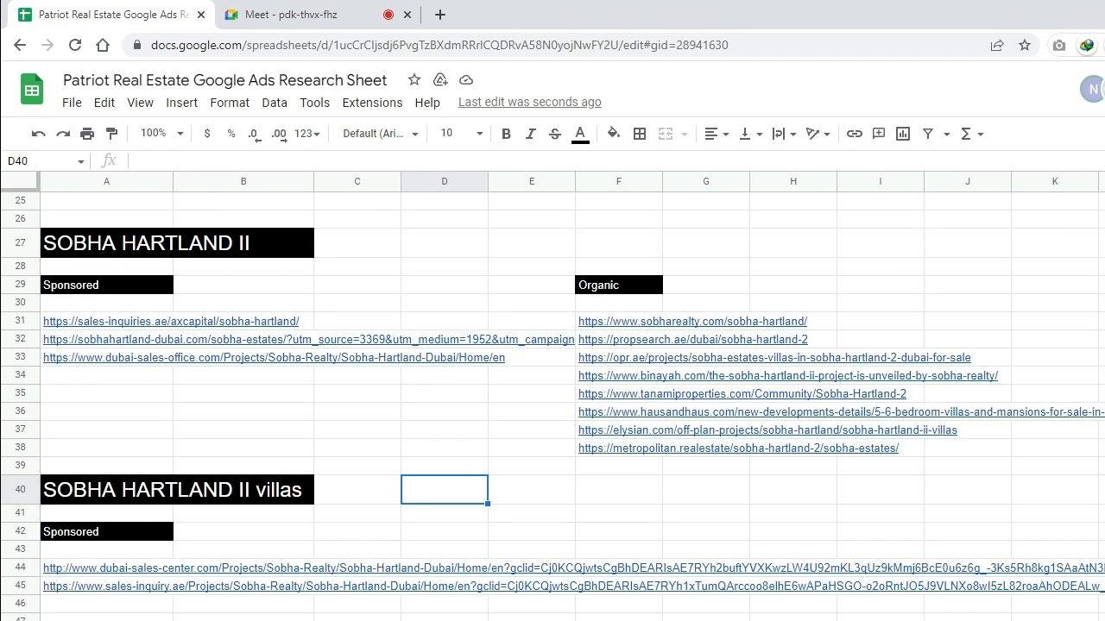
scroll(552, 397, up, 6)
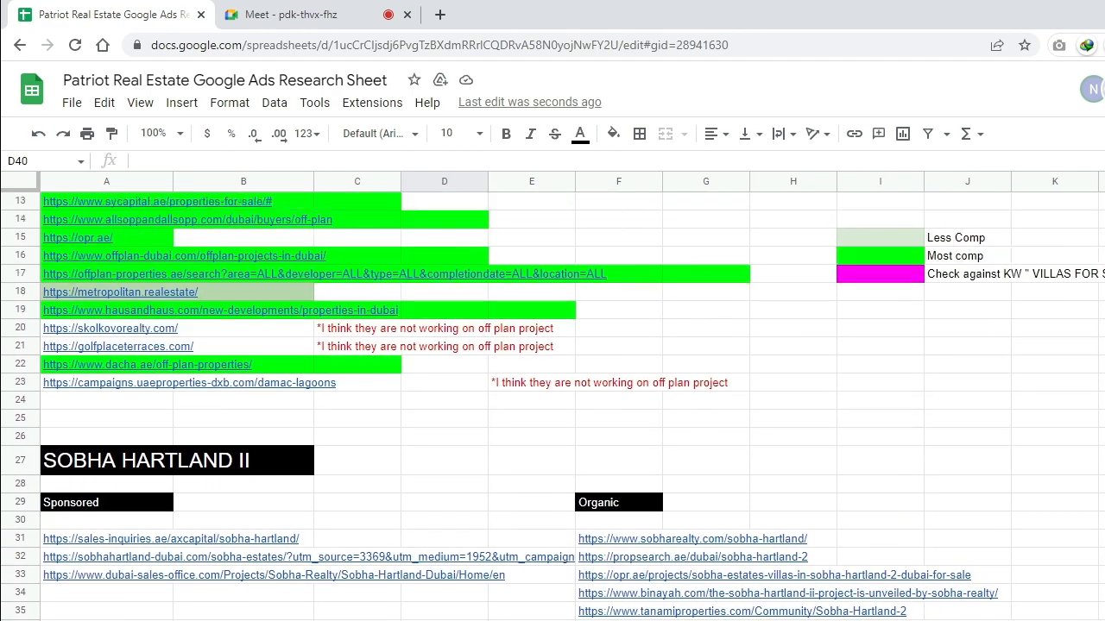
scroll(552, 397, up, 2)
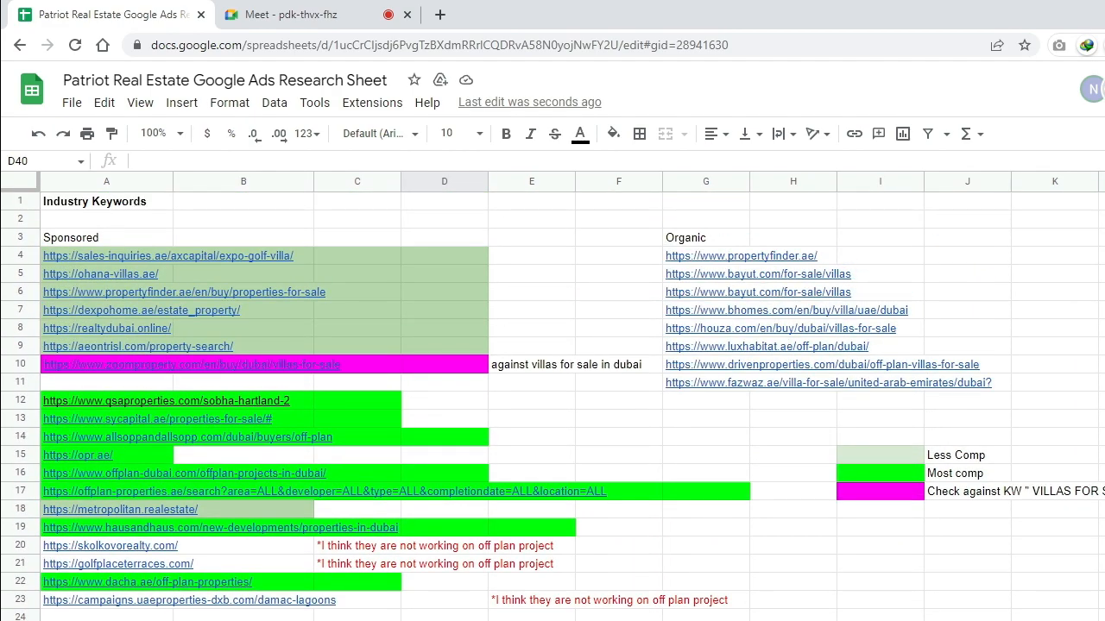
scroll(553, 406, down, 10)
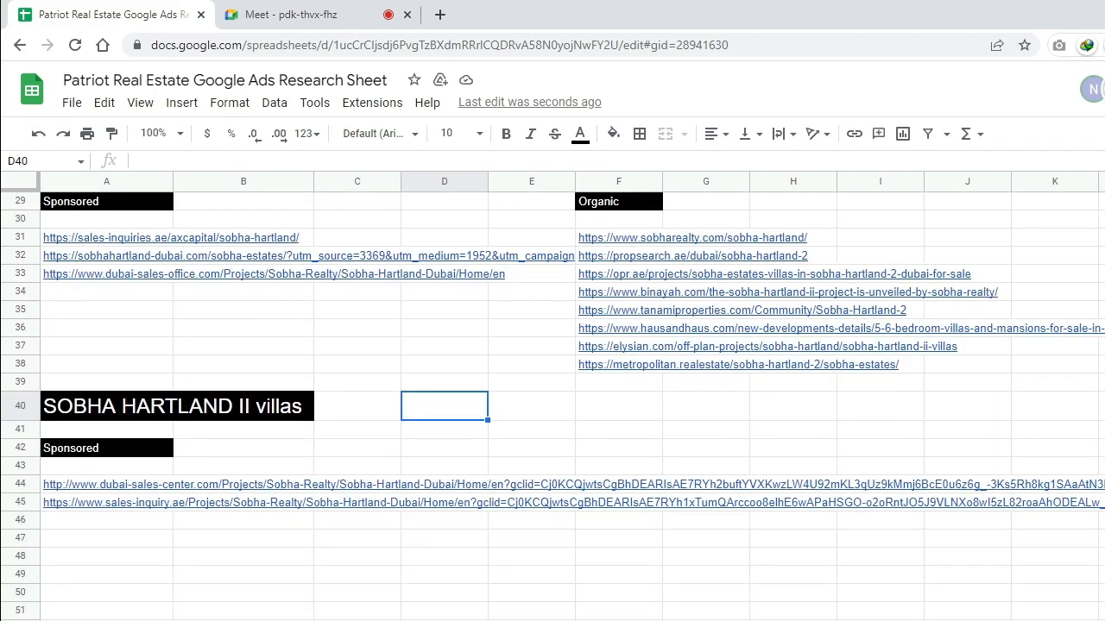
scroll(553, 405, up, 1)
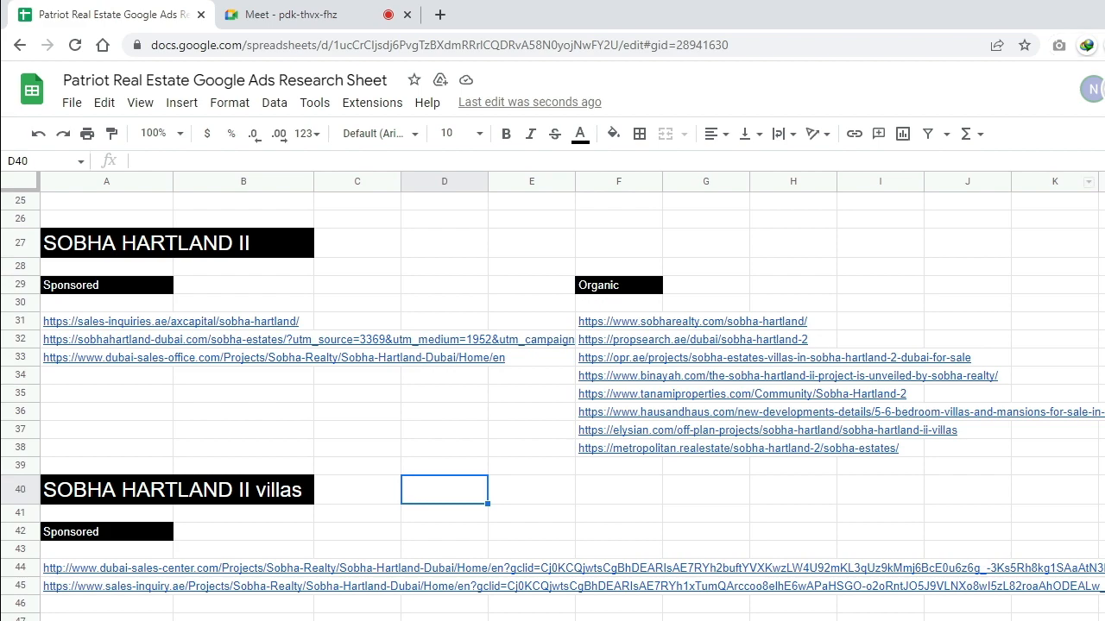
click(285, 15)
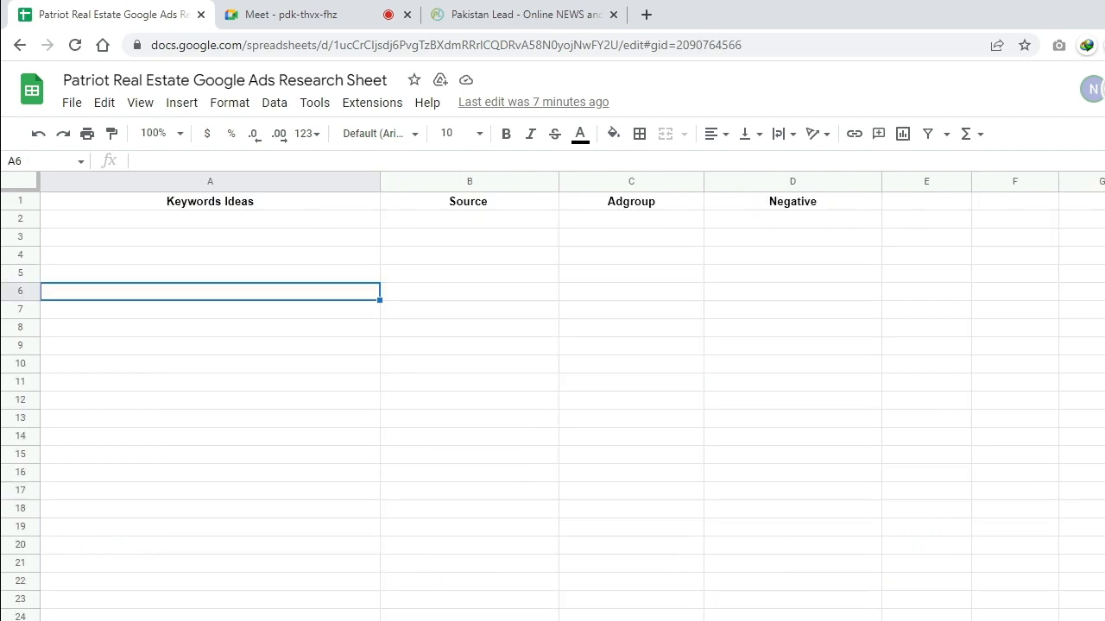
key(ctrl+shift+Page_Up)
key(ctrl+shift+Page_Down)
scroll(553, 397, down, 3)
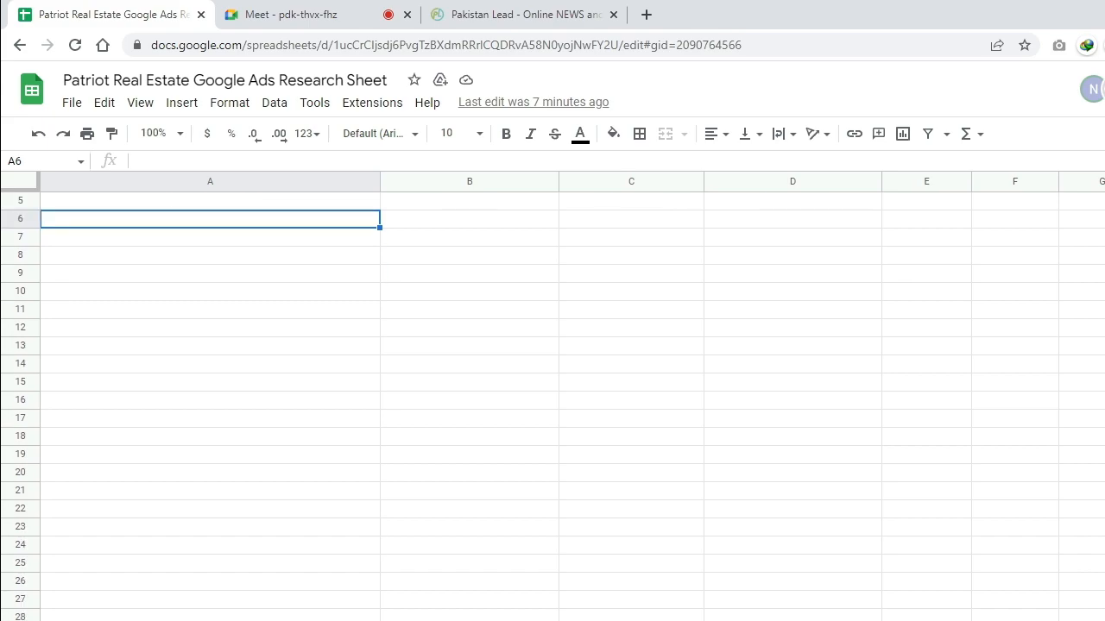
scroll(553, 397, up, 3)
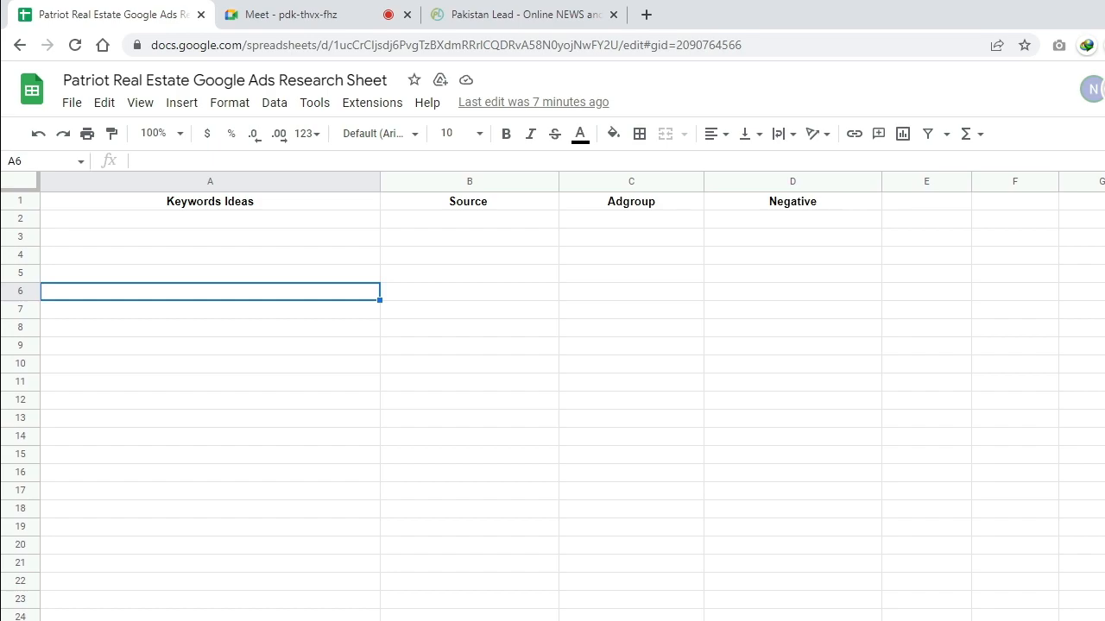
scroll(552, 397, down, 2)
scroll(553, 397, up, 2)
Enter the header "CPC" in E1 of the keyword ideas sheet.
click(927, 201)
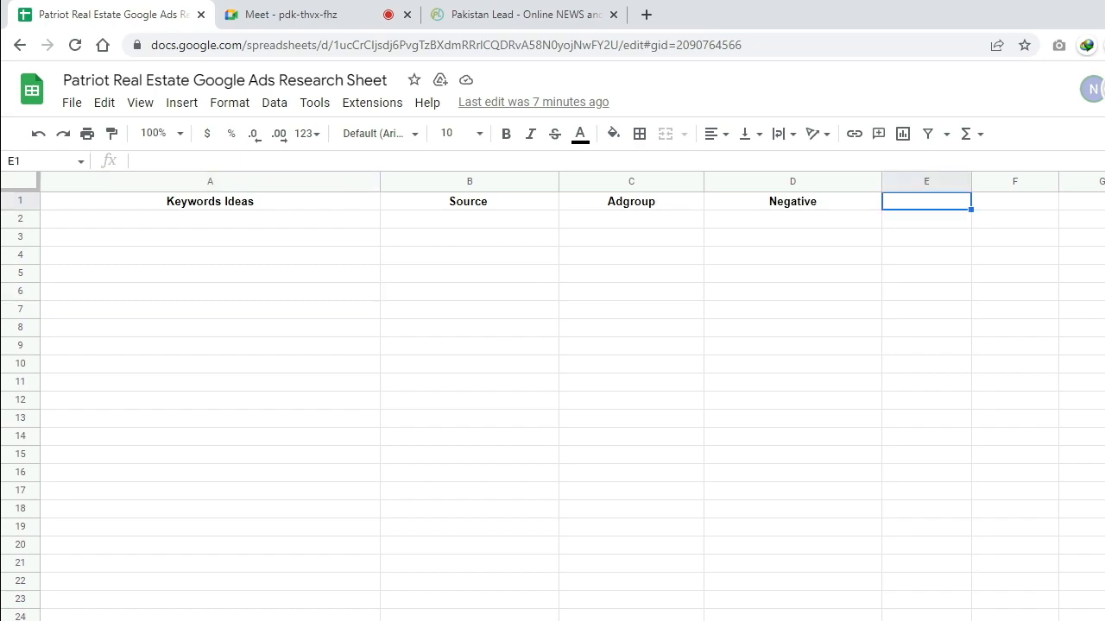
text(c)
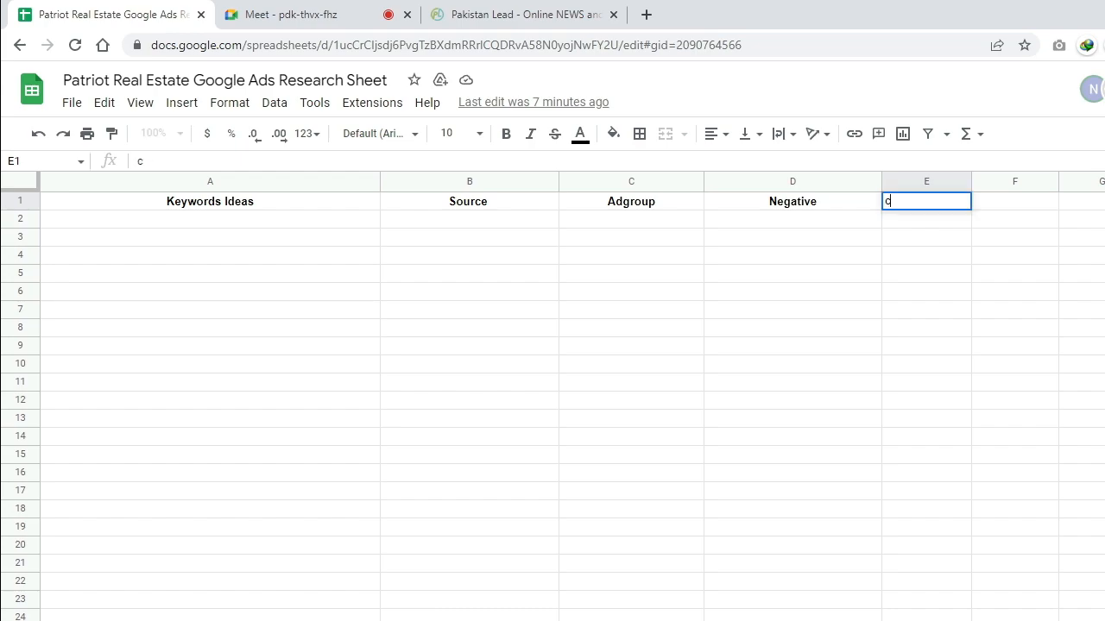
key(BackSpace)
text(CPC)
click(926, 346)
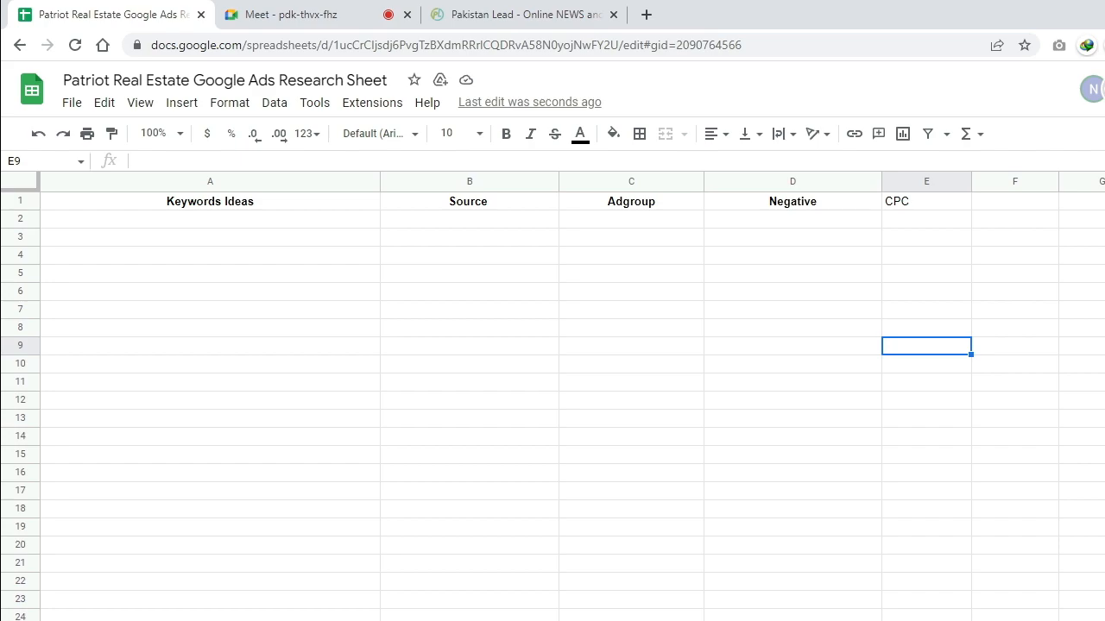
Enter "rent" in both C3 and D3, and add "free" in D4 under the Negative header.
click(631, 237)
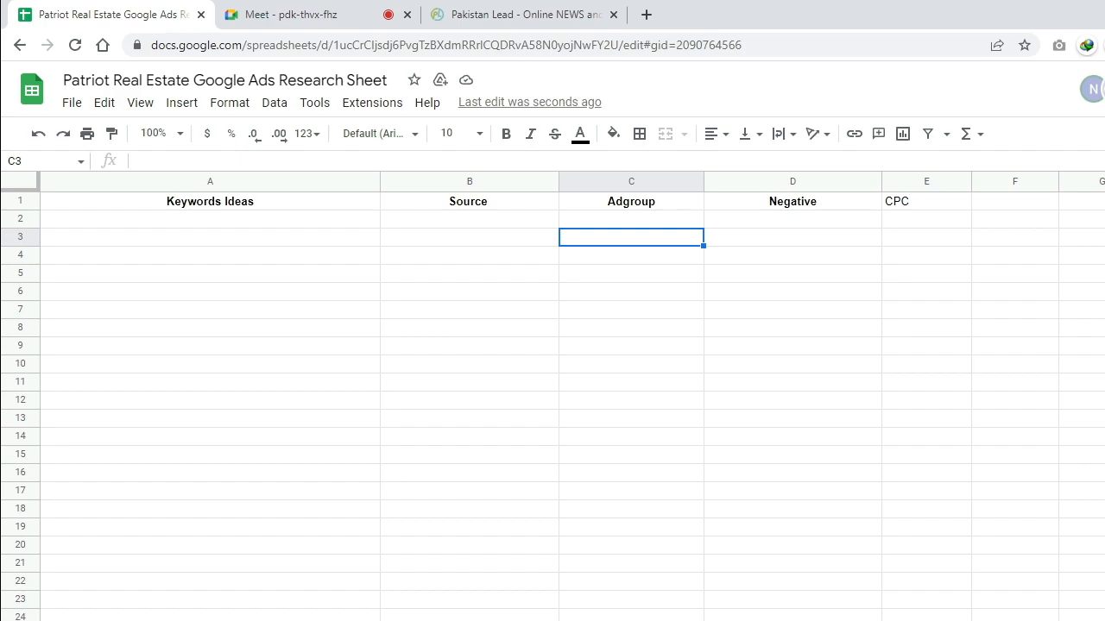
text(rent)
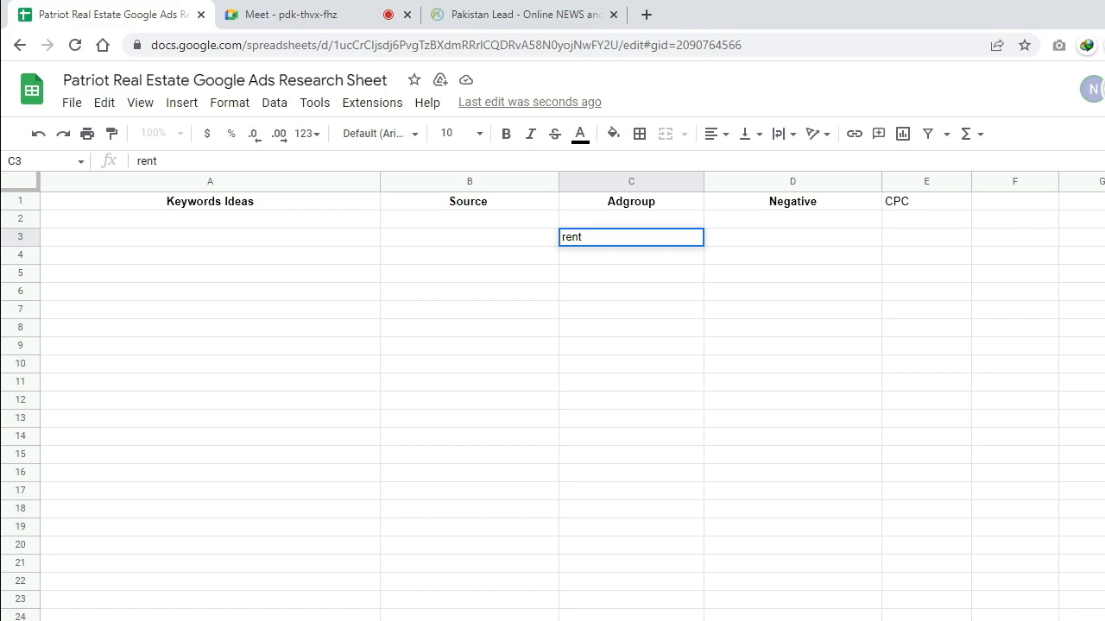
key(Tab)
text(rent)
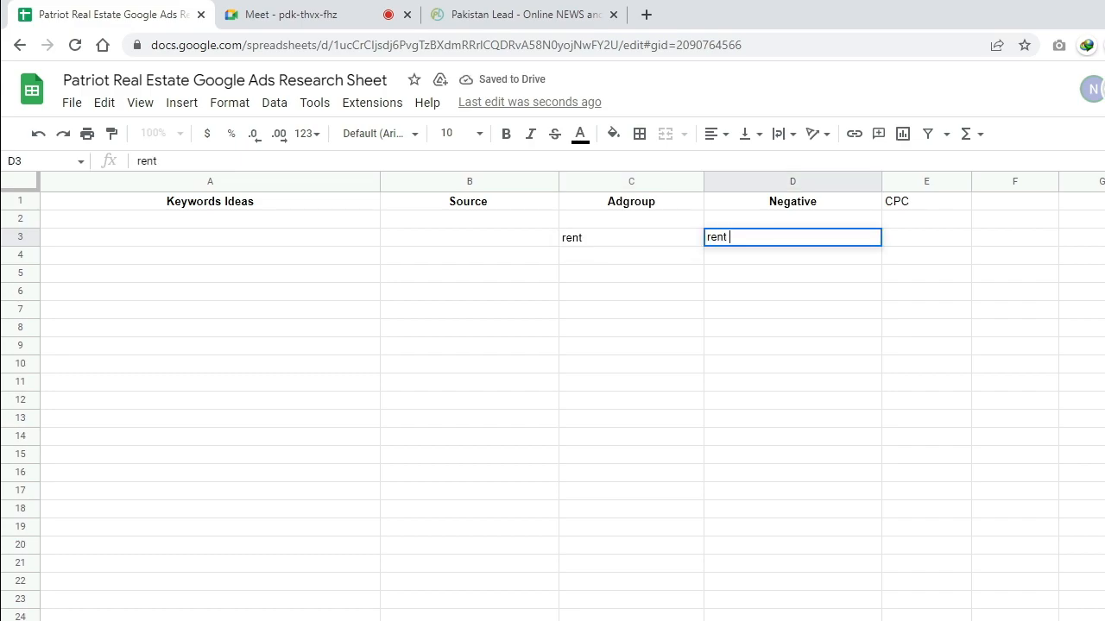
key(Return)
text(free)
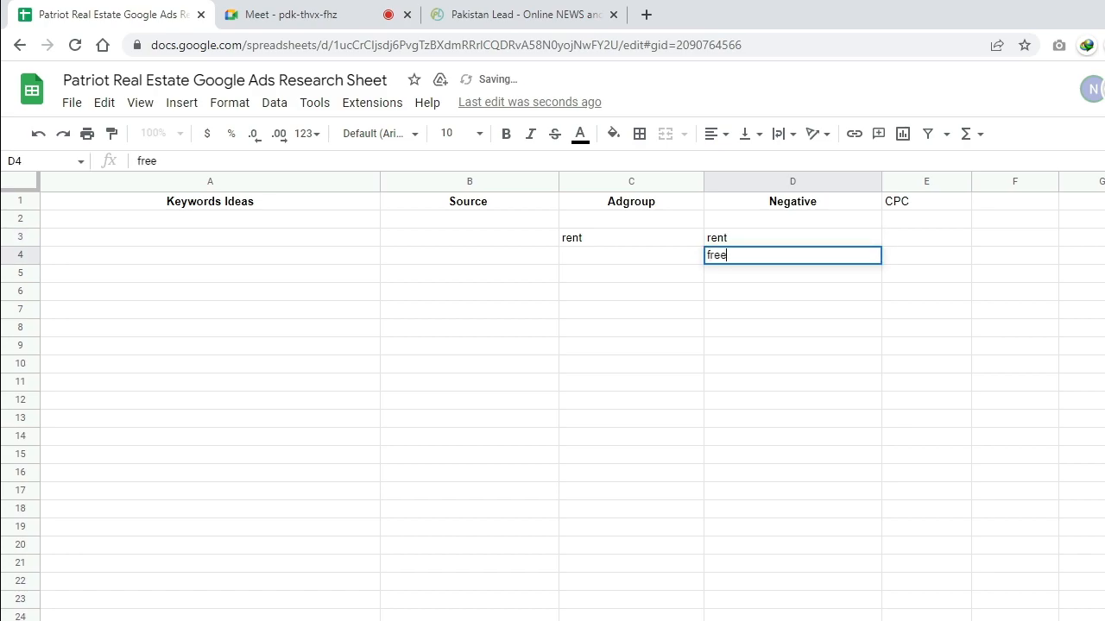
key(Return)
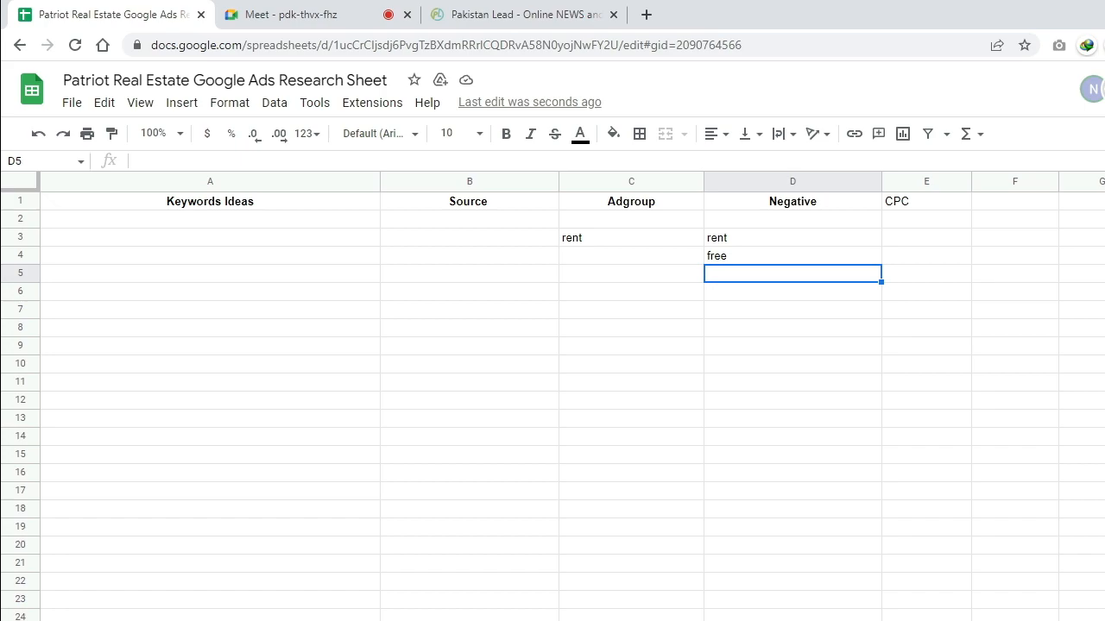
Clear the "rent" entry from C3 in the Adgroup column.
key(Left)
key(Left)
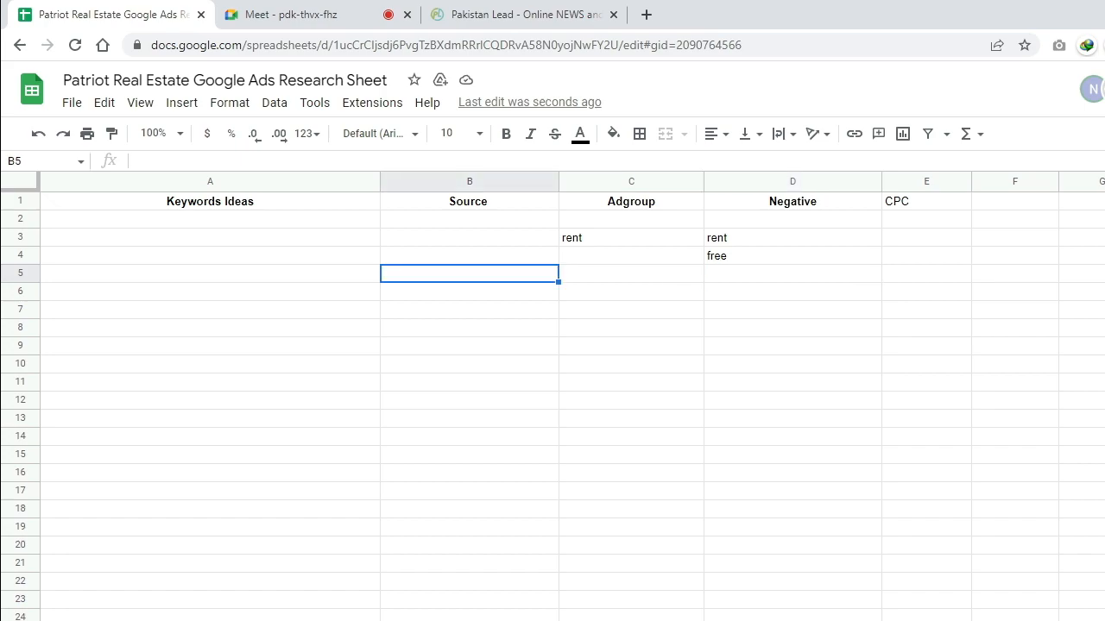
key(Right)
key(Up)
key(Up)
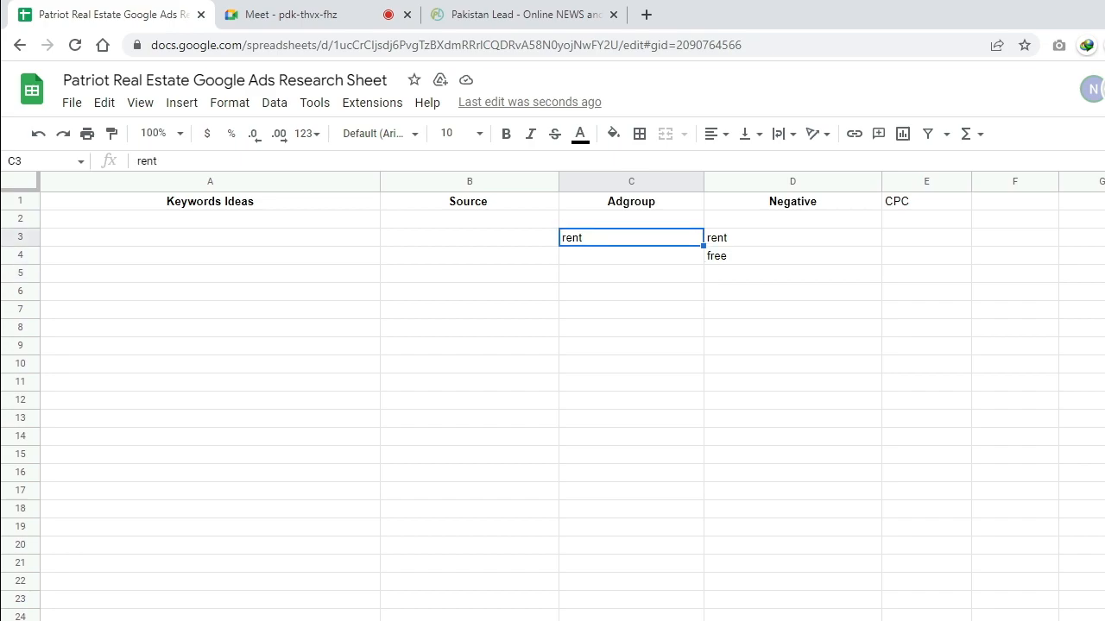
key(Delete)
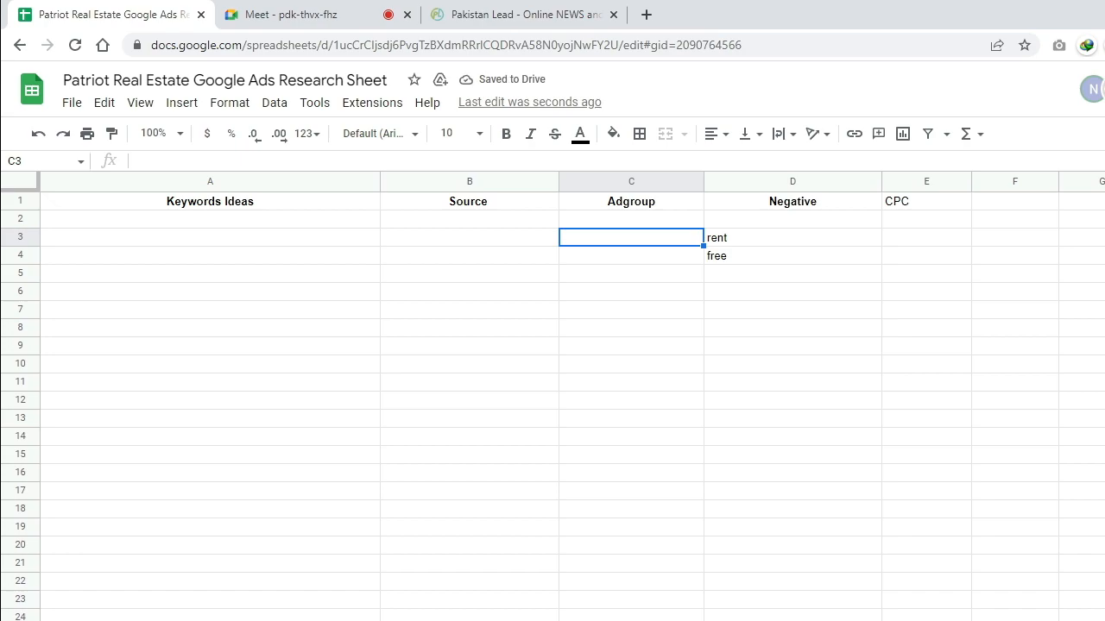
Add "rental" to the negative keywords in D5.
key(Right)
key(Down)
key(Down)
text(re)
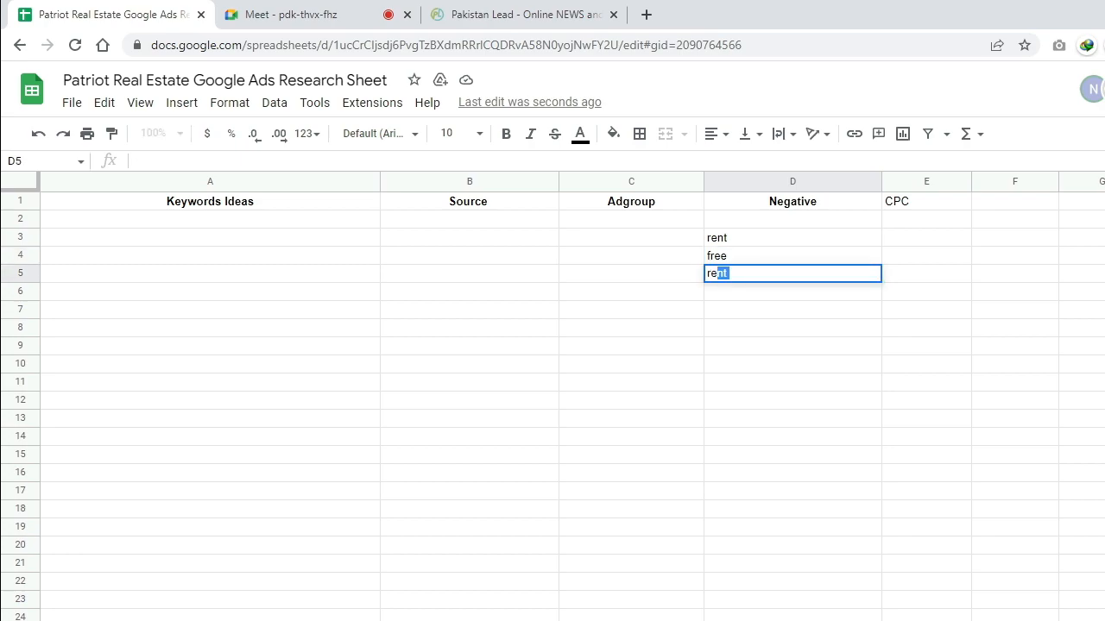
text(ntal)
click(631, 237)
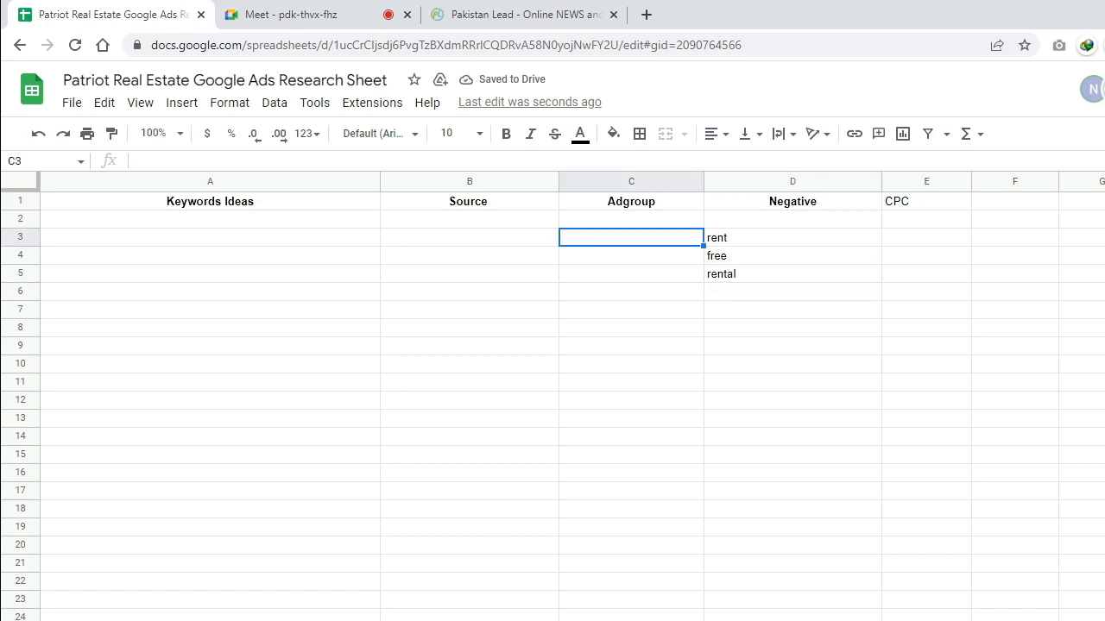
click(210, 255)
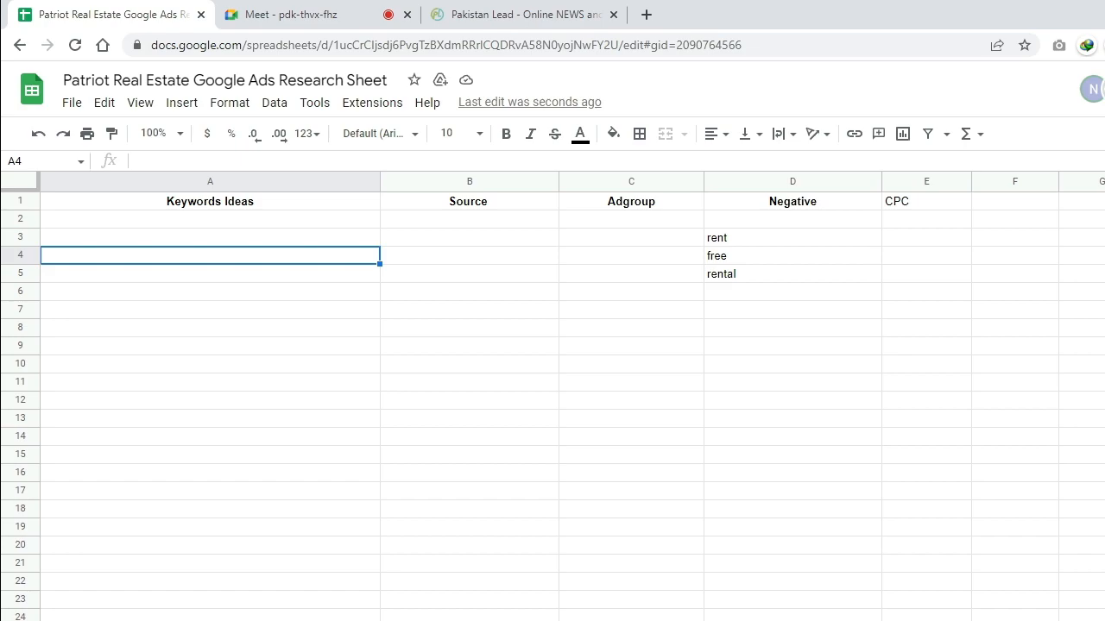
click(250, 14)
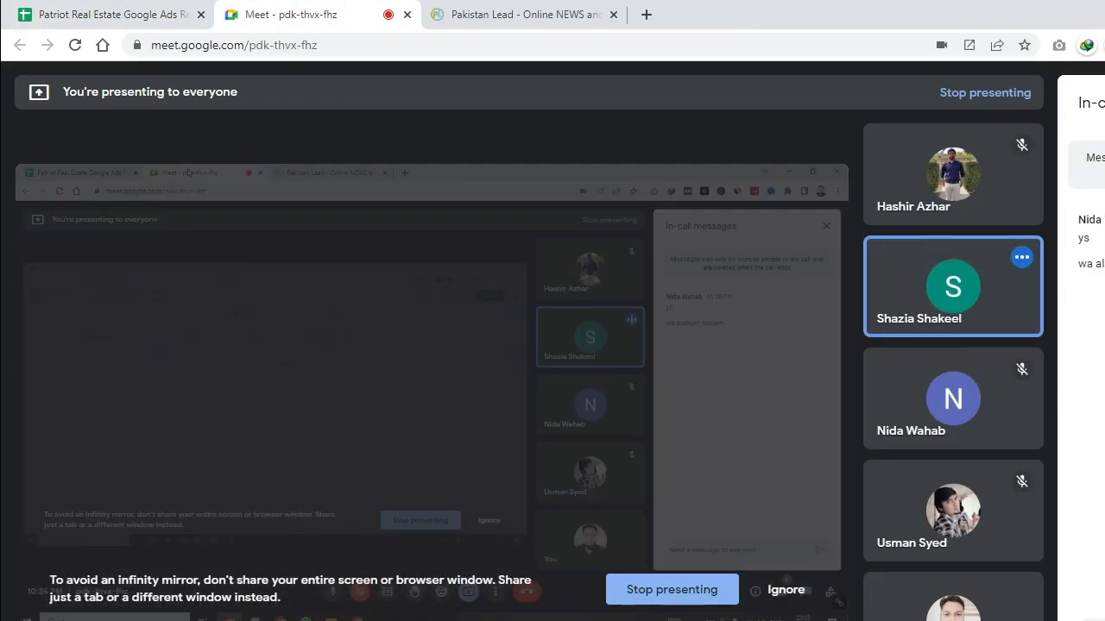
click(113, 14)
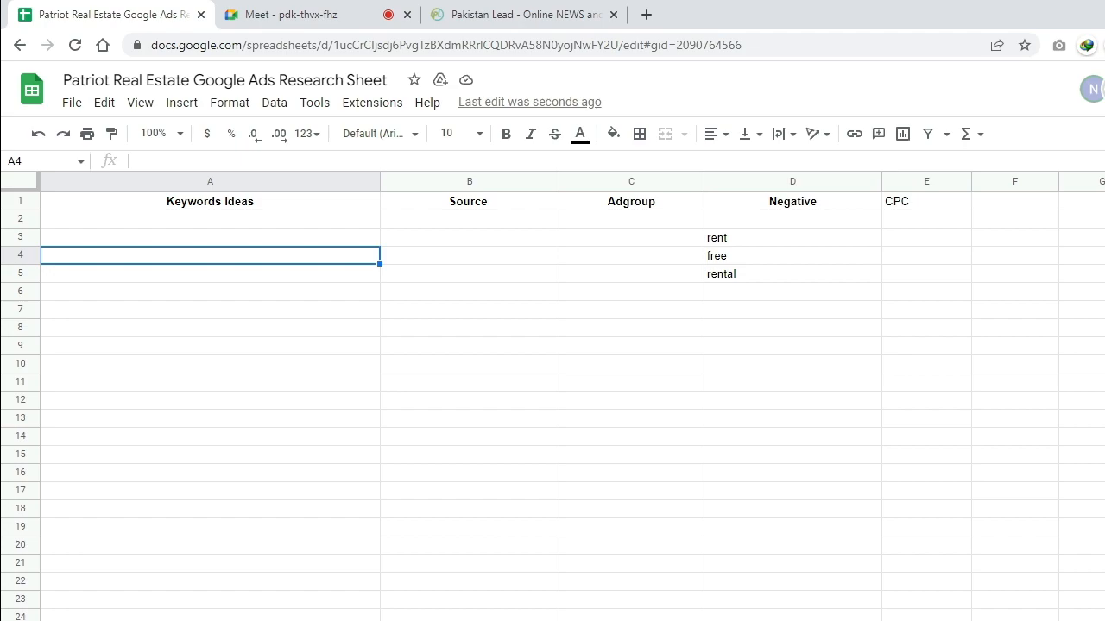
click(631, 238)
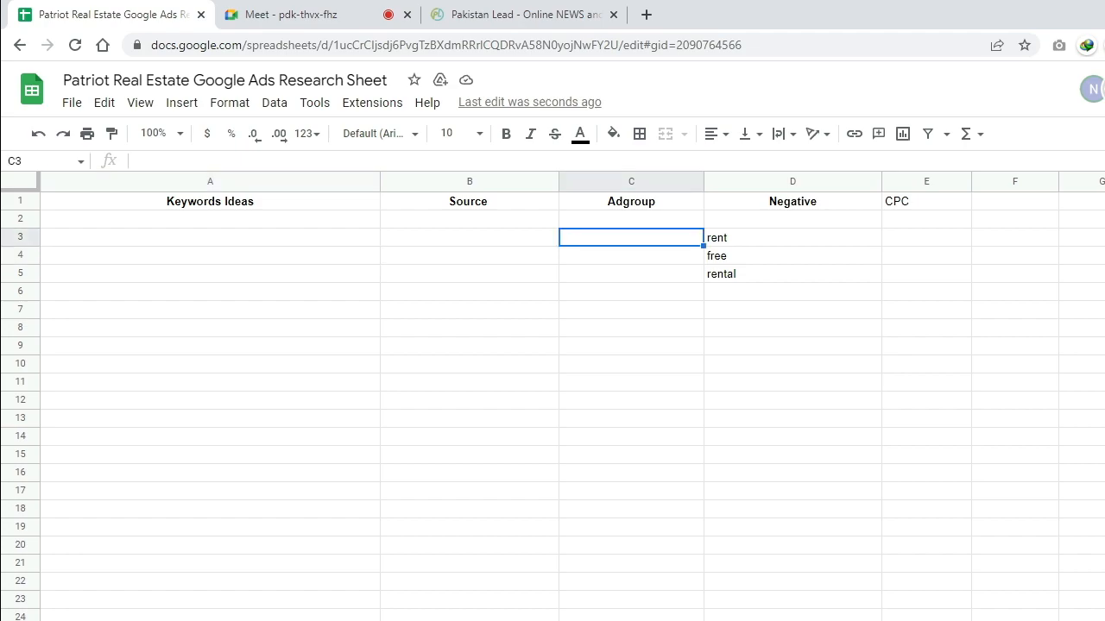
Enter the keyword idea "dubai real estate" in A3 and mark its ad group as "G" in C3.
click(209, 237)
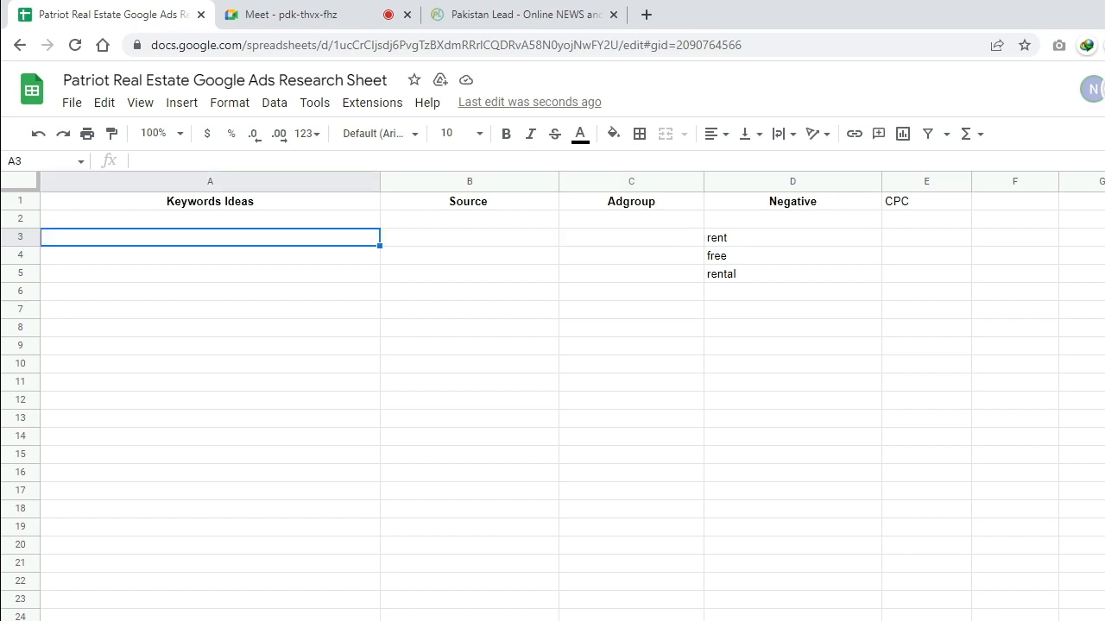
text(dubae)
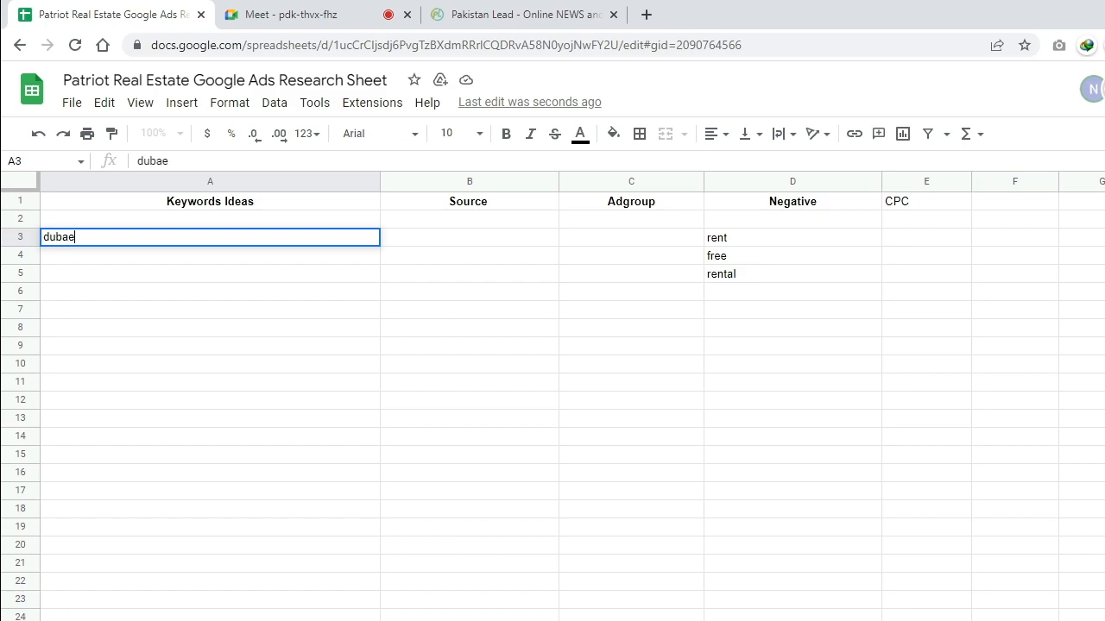
key(BackSpace)
text(i real estate)
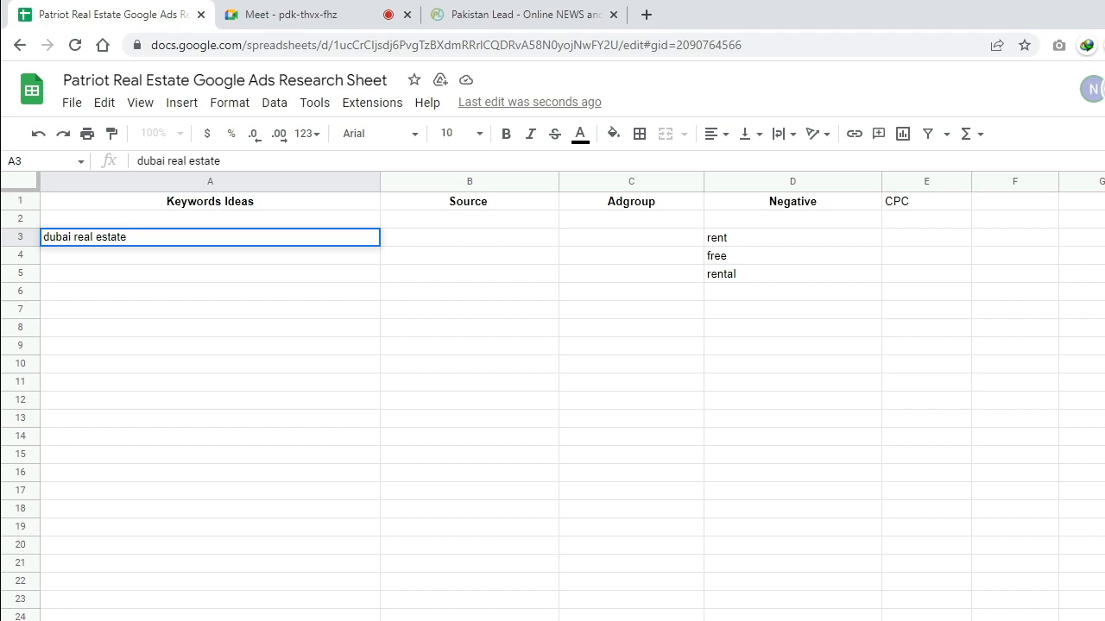
click(631, 237)
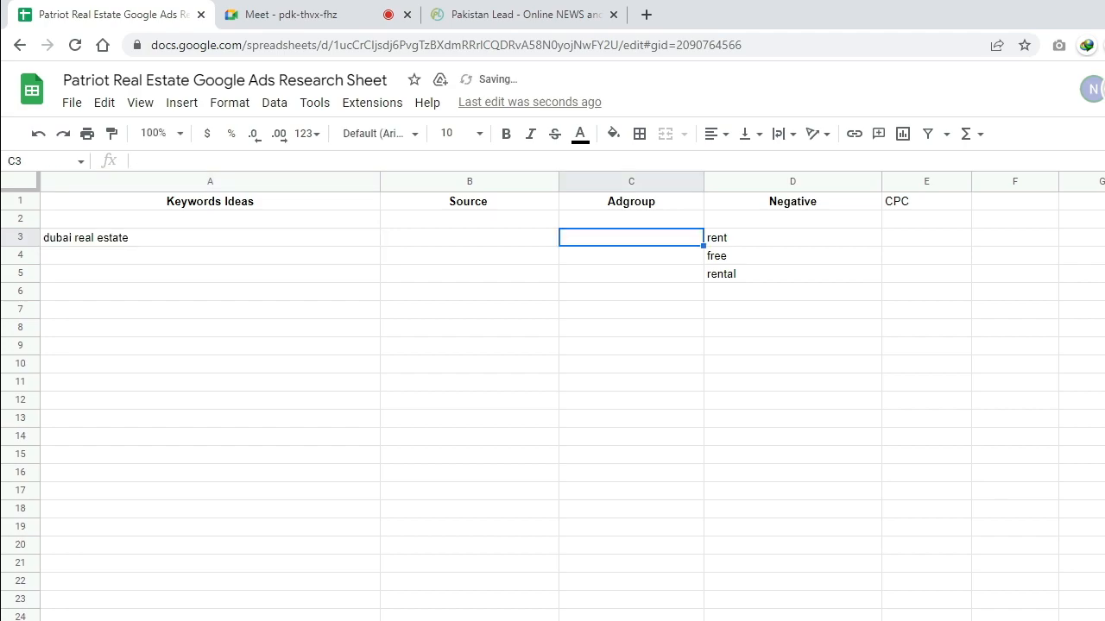
text(G)
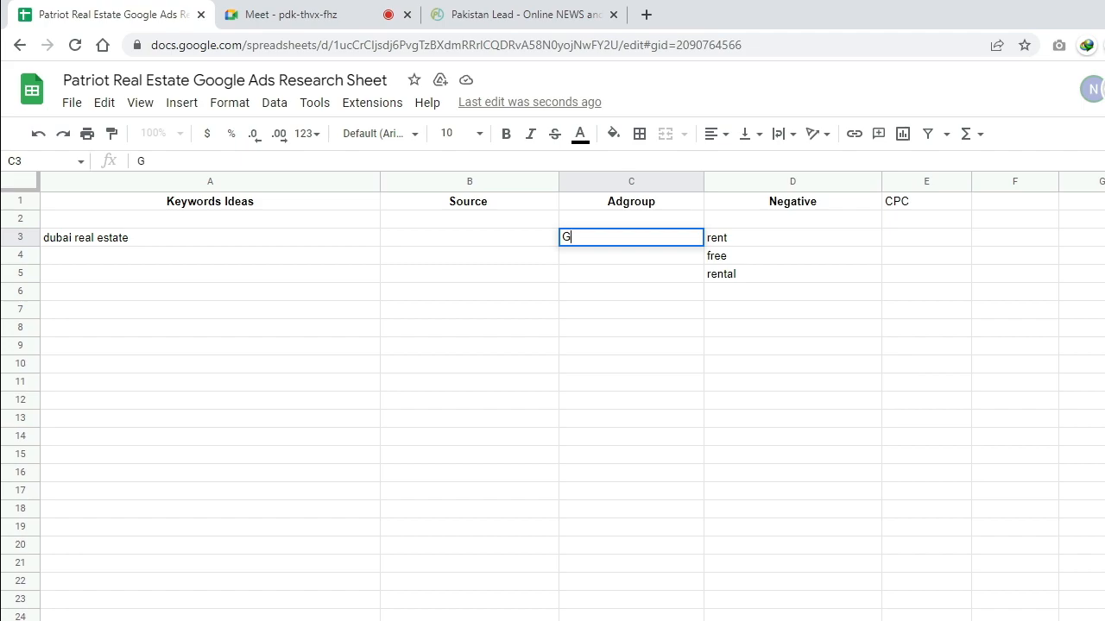
key(Return)
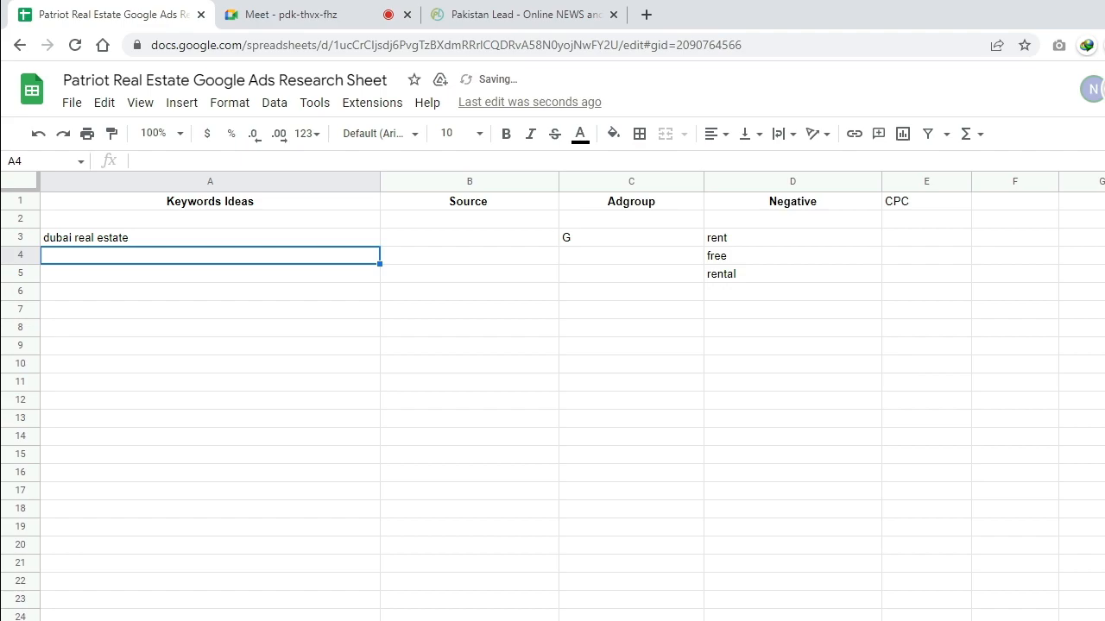
Add "real estate" as a keyword idea in A4 with the ad group "G" in C4.
text(real estate)
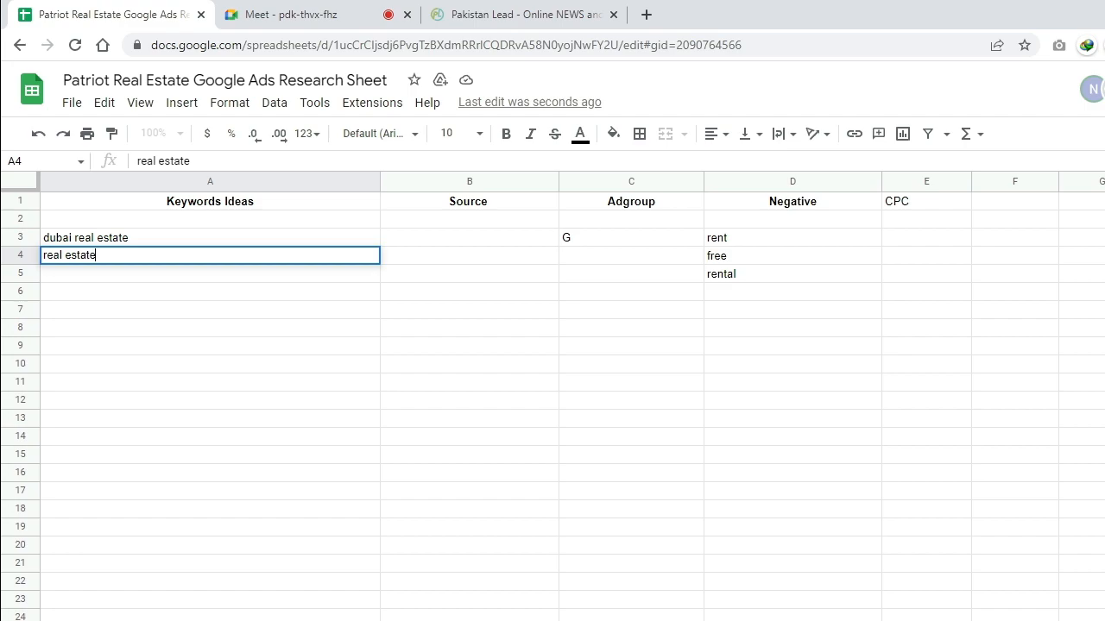
key(Tab)
key(Tab)
text(g)
key(BackSpace)
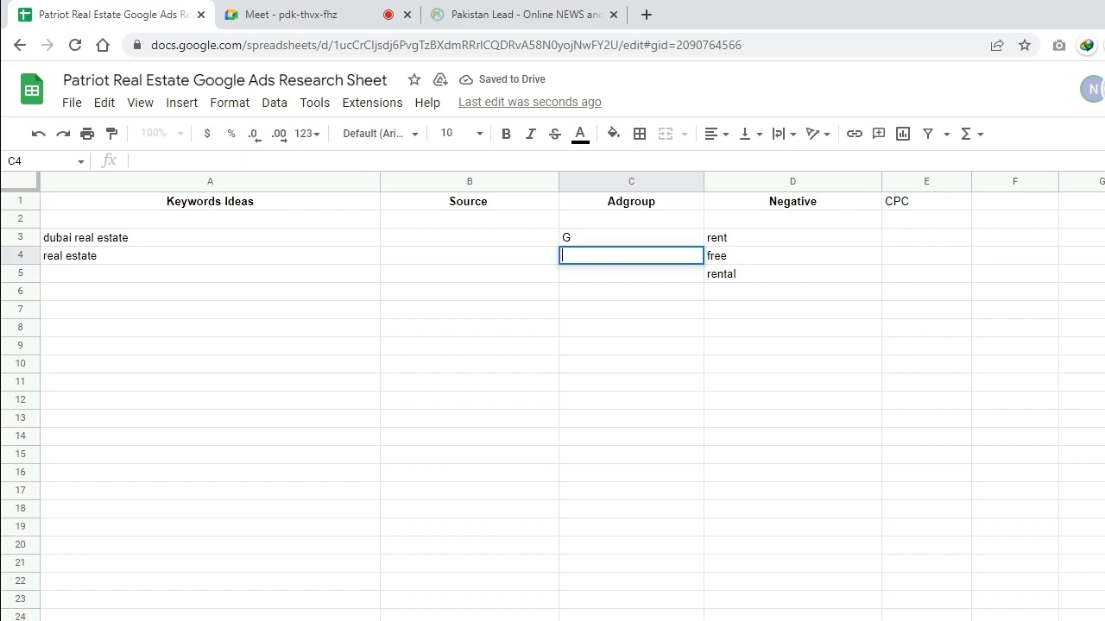
text(G)
key(Return)
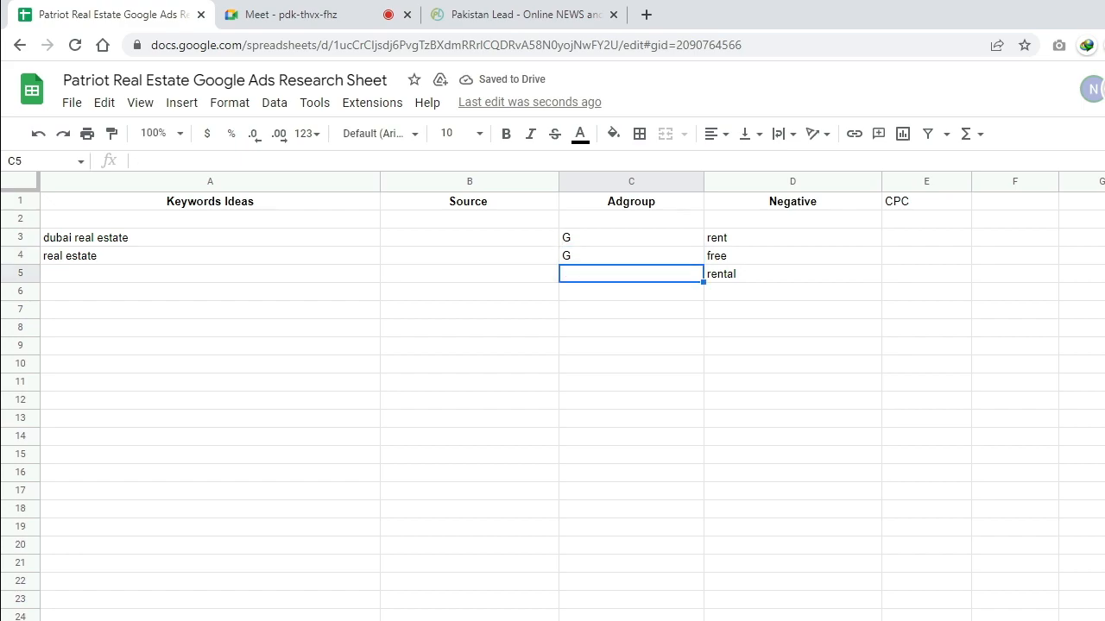
Enter "related" in C7 under the Adgroup header.
click(209, 328)
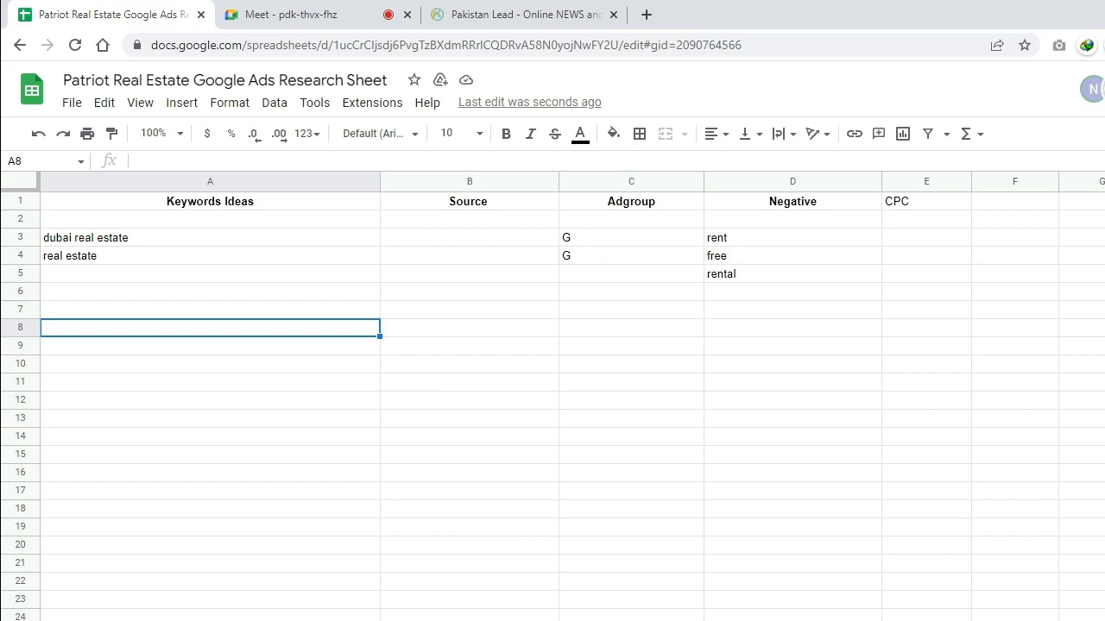
click(631, 328)
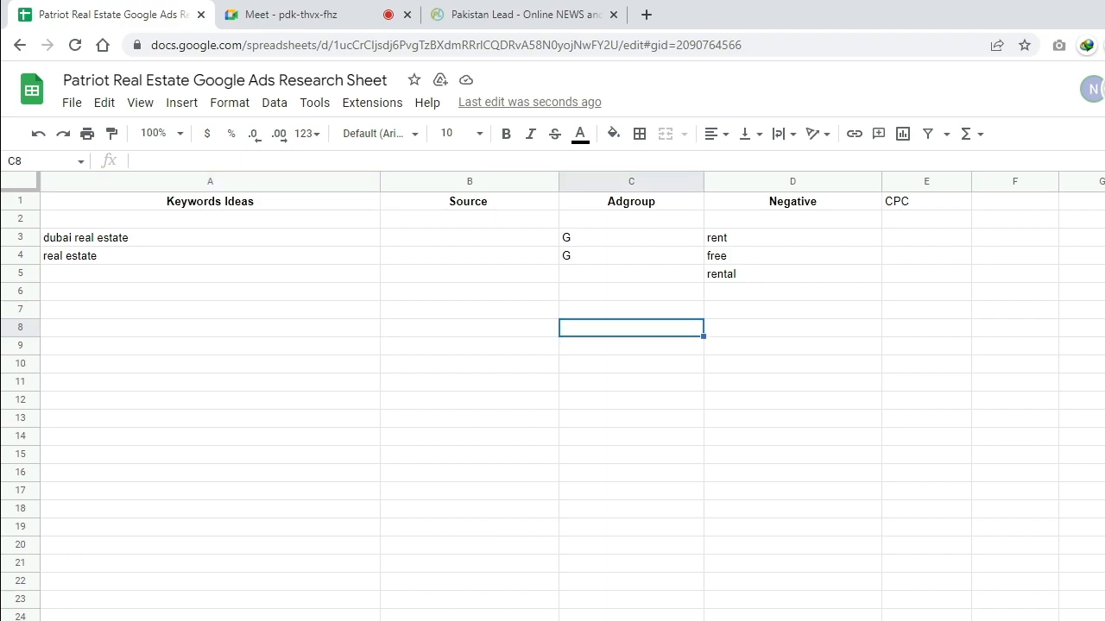
click(210, 310)
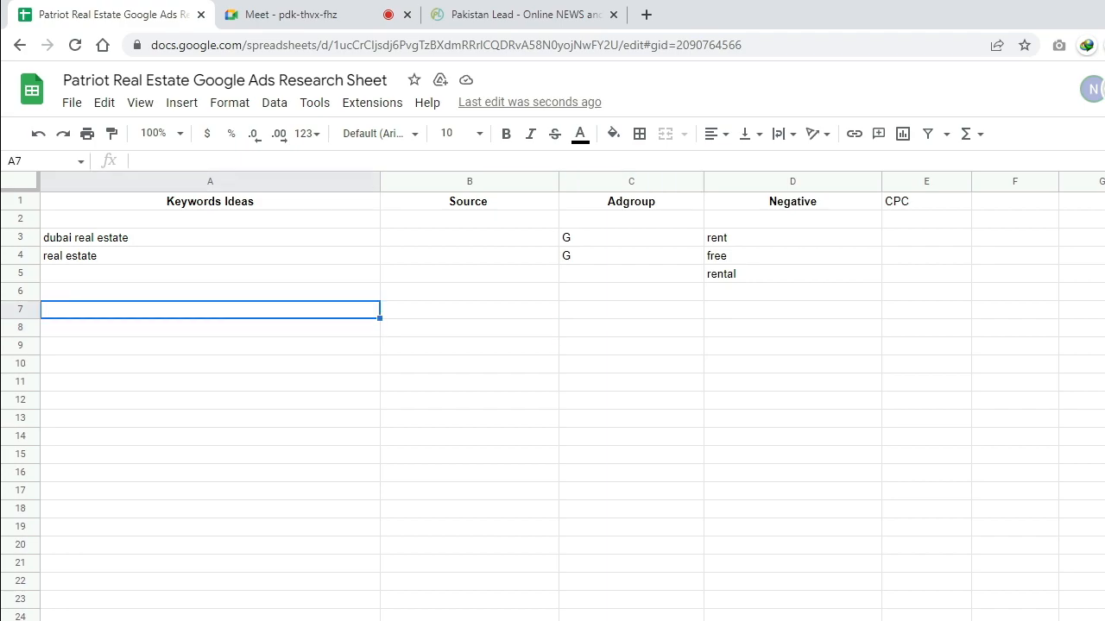
click(631, 310)
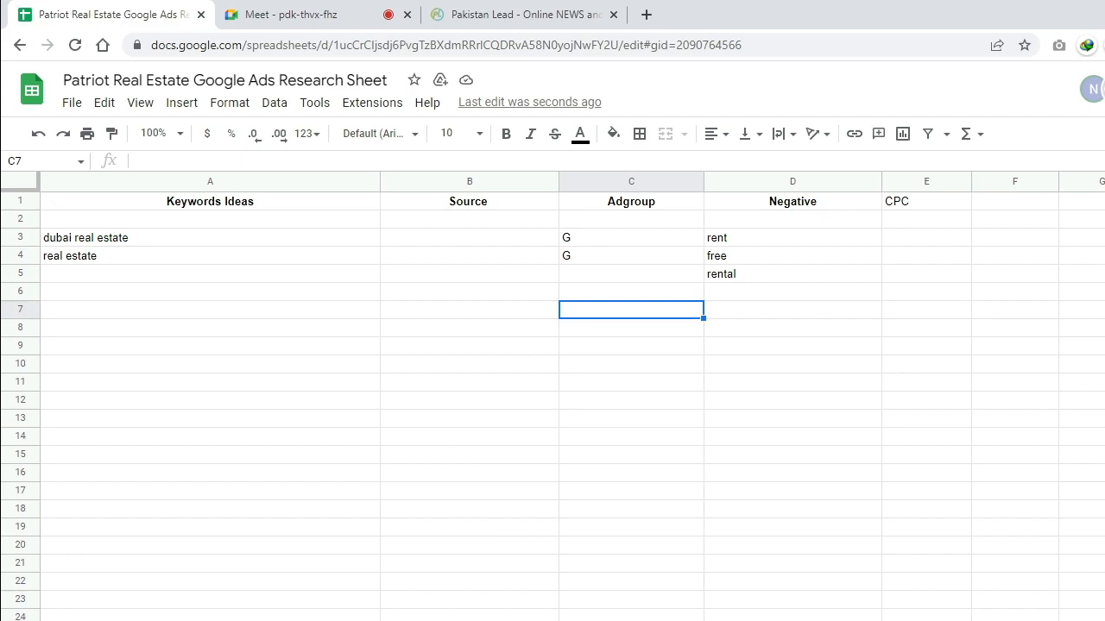
text(P)
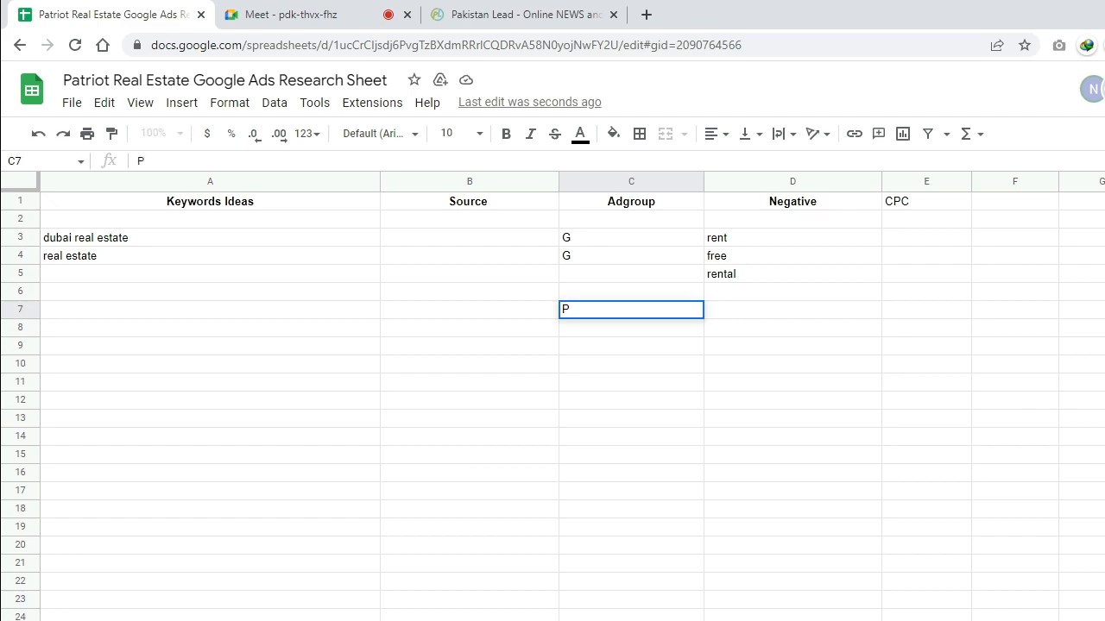
text(hre)
key(BackSpace)
key(BackSpace)
key(BackSpace)
key(BackSpace)
text(related)
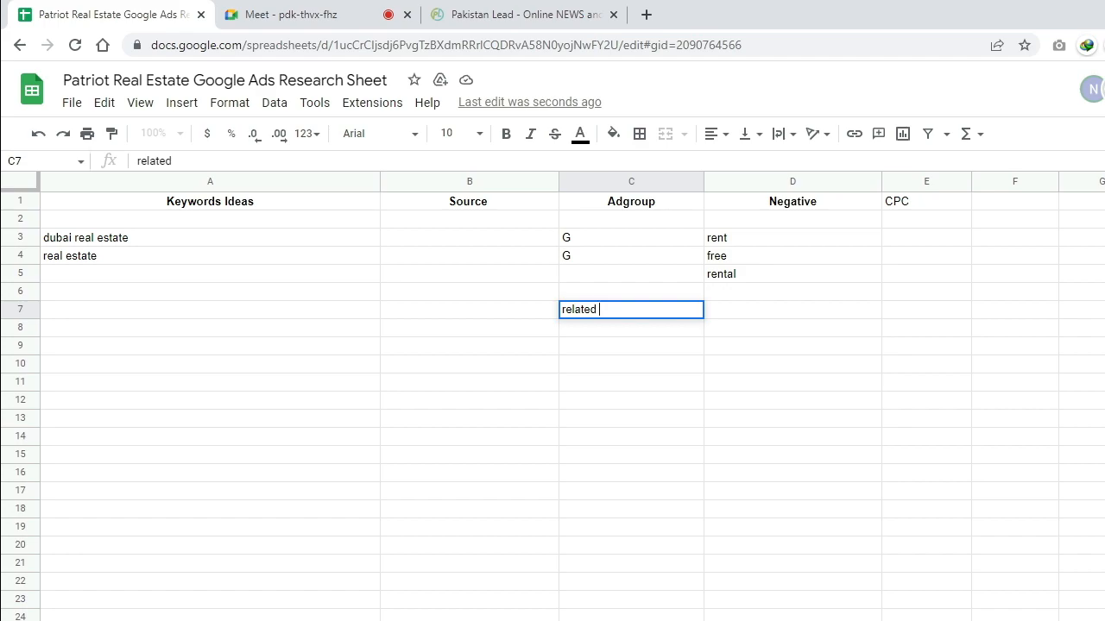
click(631, 364)
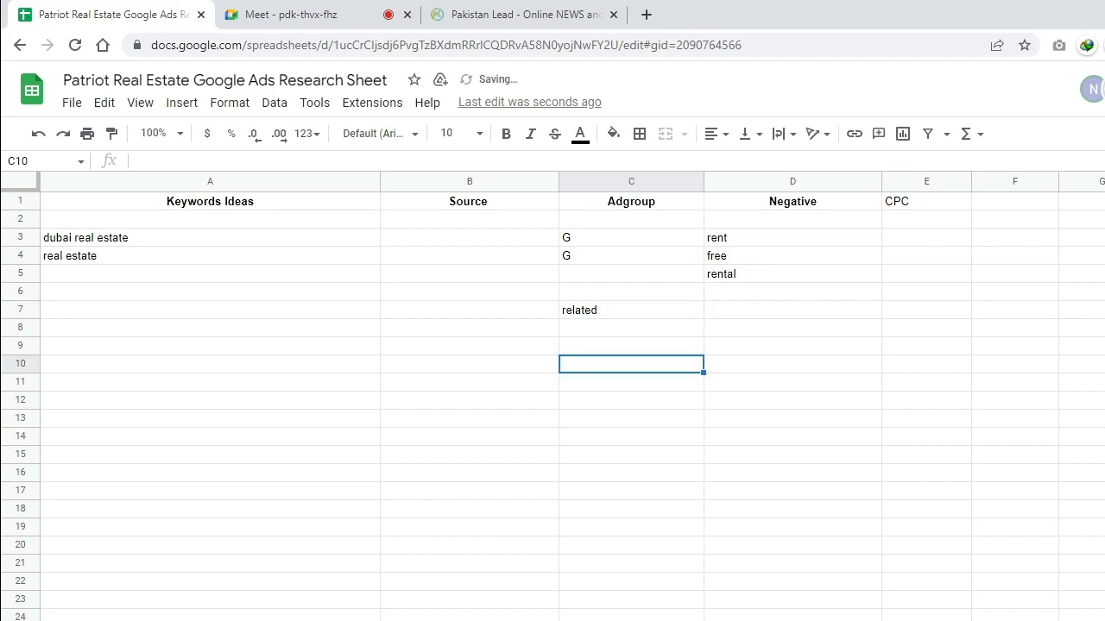
Capitalize the ad group entry in C7 so it reads "Related".
click(631, 310)
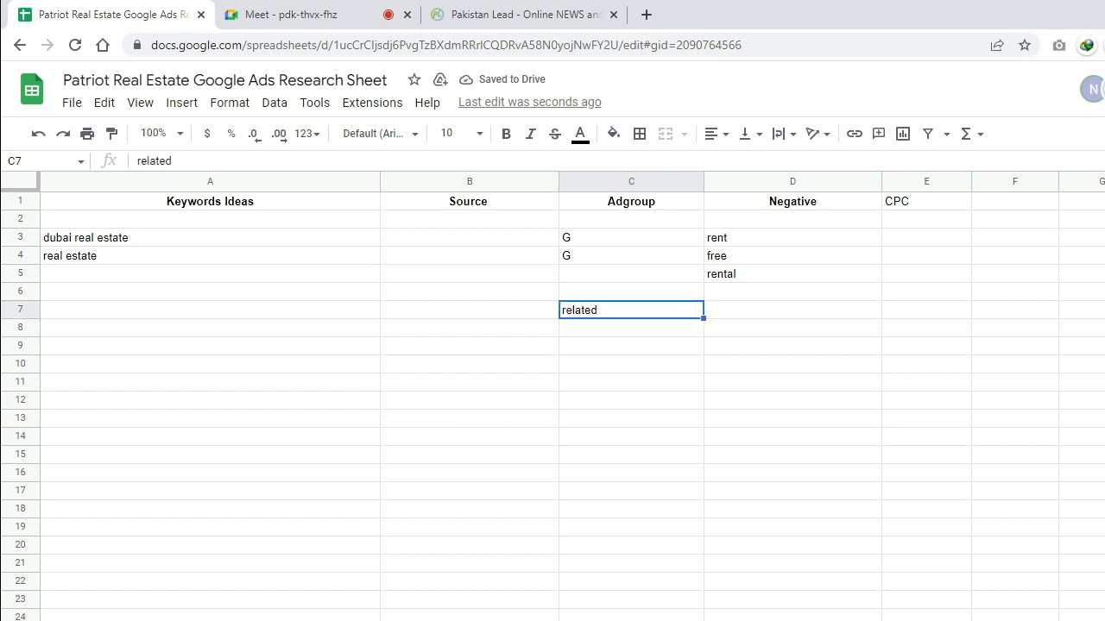
double_click(631, 310)
key(Left)
key(Left)
key(Left)
key(Left)
key(Left)
key(BackSpace)
text(R)
key(Return)
Expand the ad group abbreviation in C3 to "Generic".
key(Up)
key(Up)
key(Up)
key(Up)
key(Up)
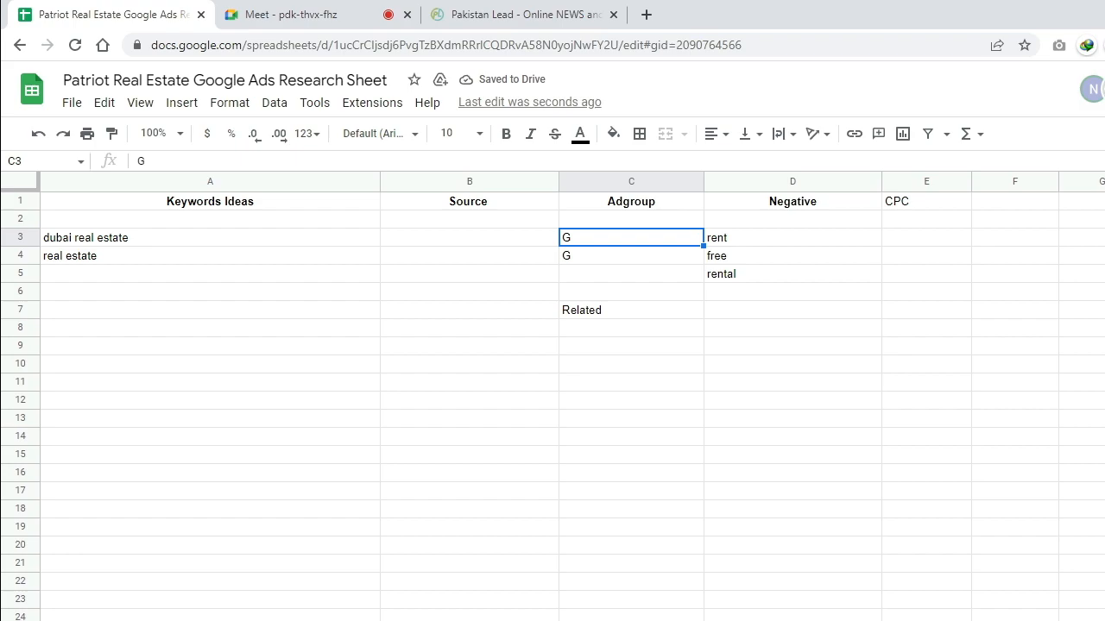
key(F2)
text(en)
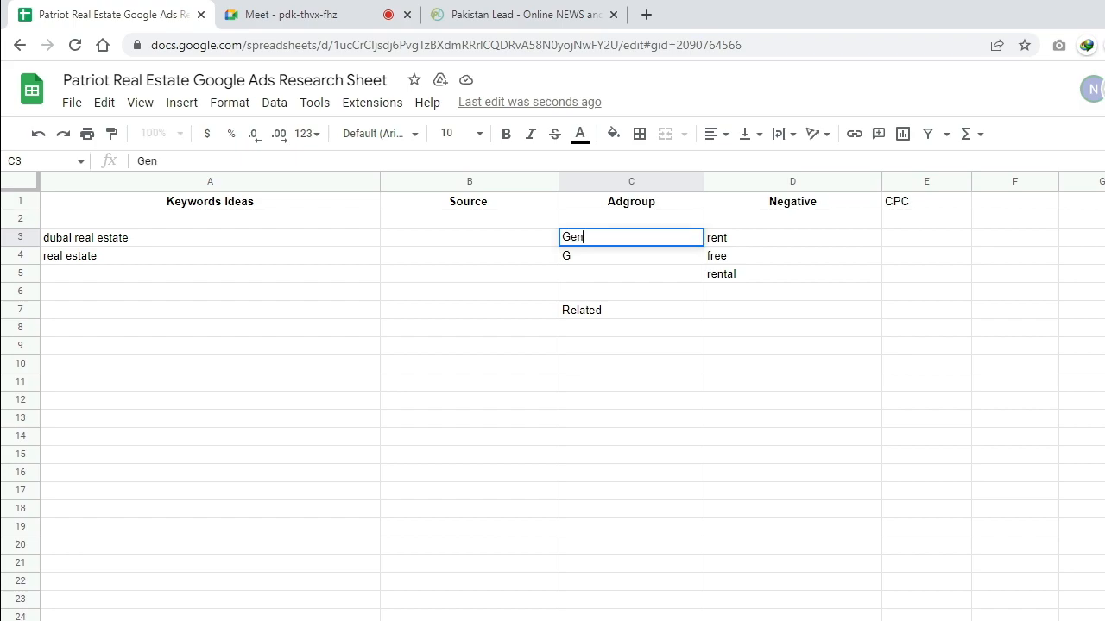
text(eric)
key(Return)
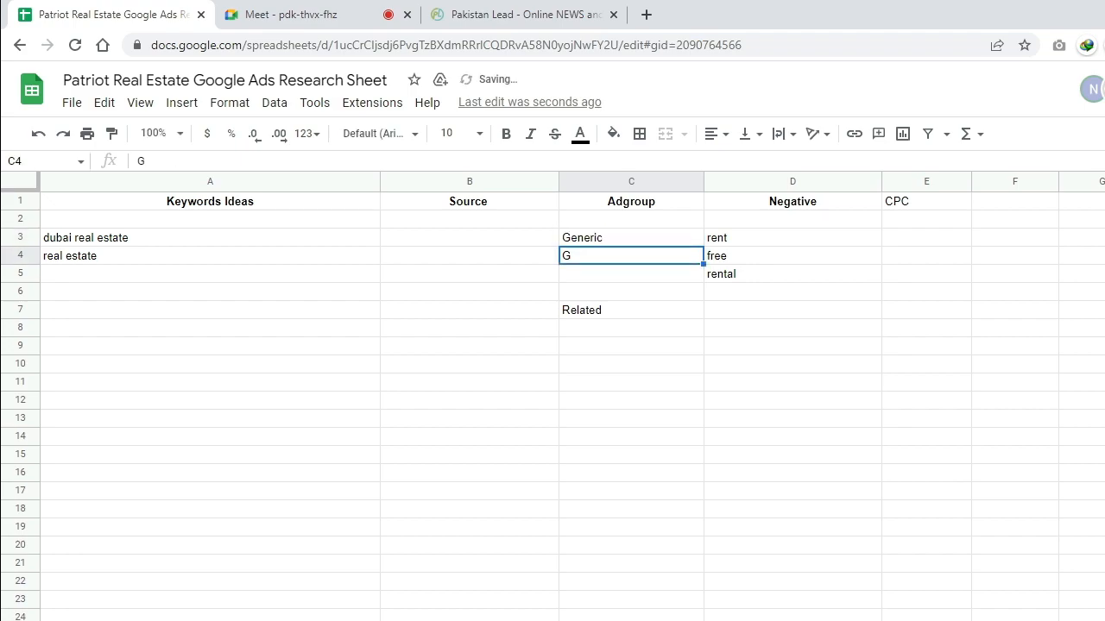
click(631, 382)
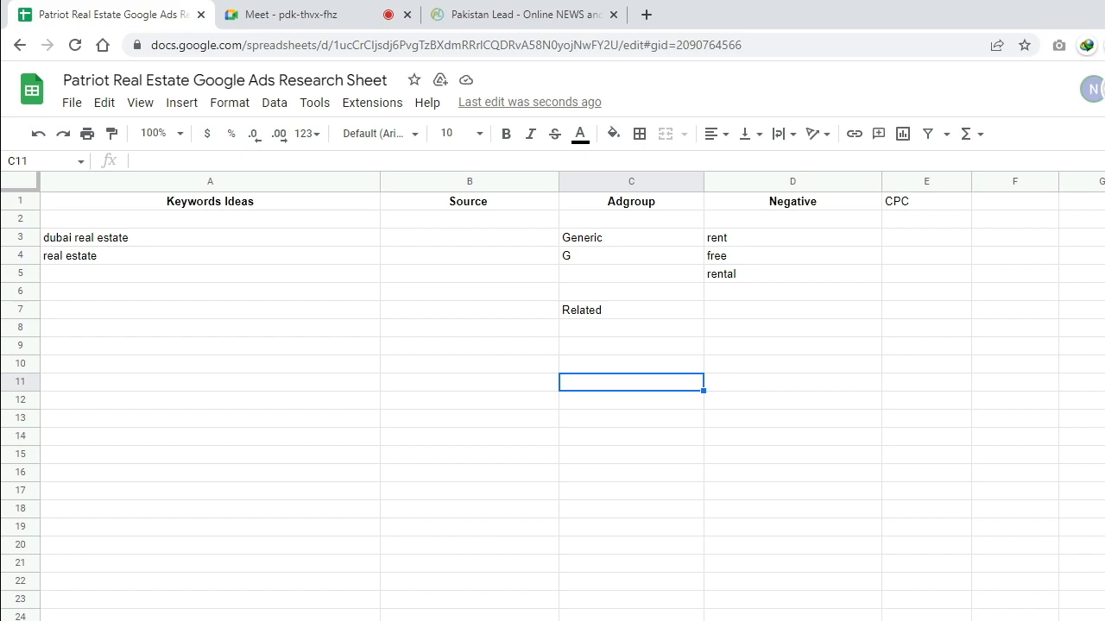
text(g)
key(BackSpace)
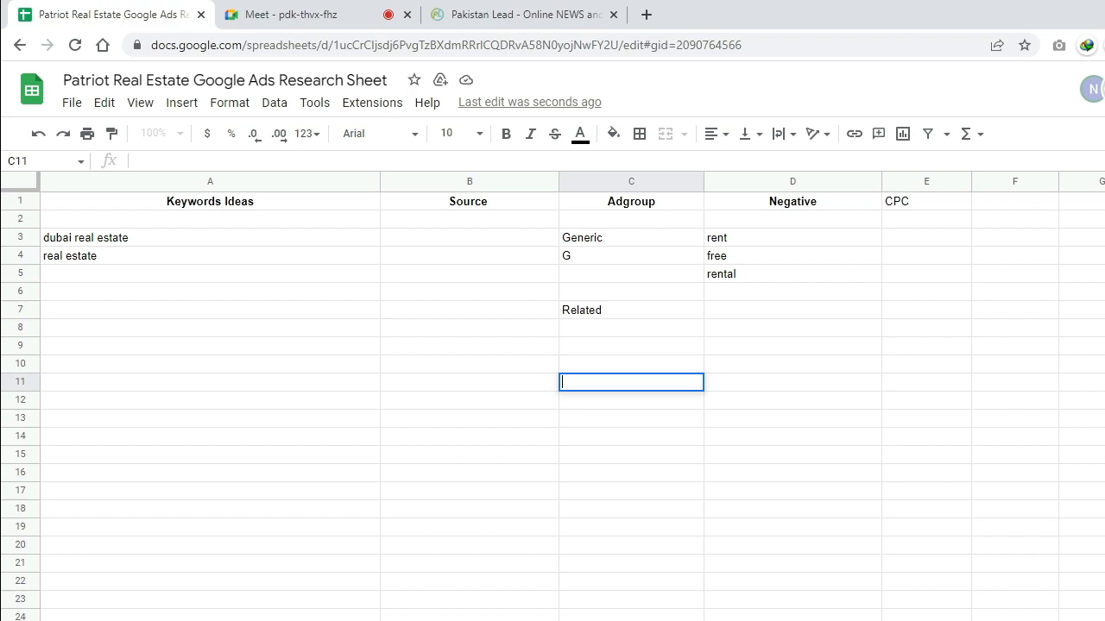
click(631, 437)
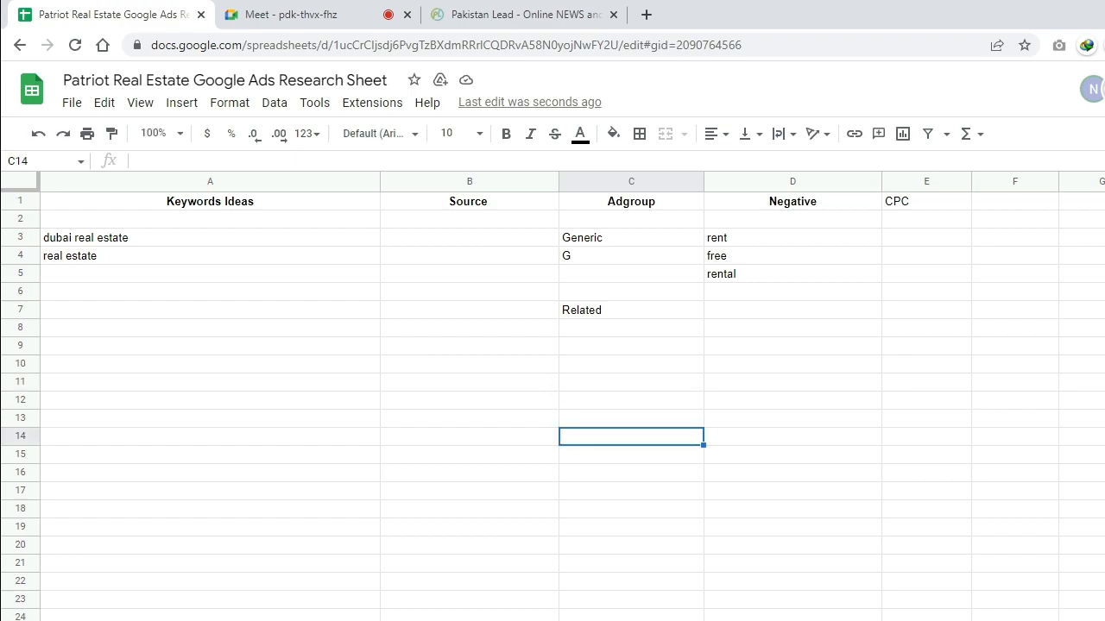